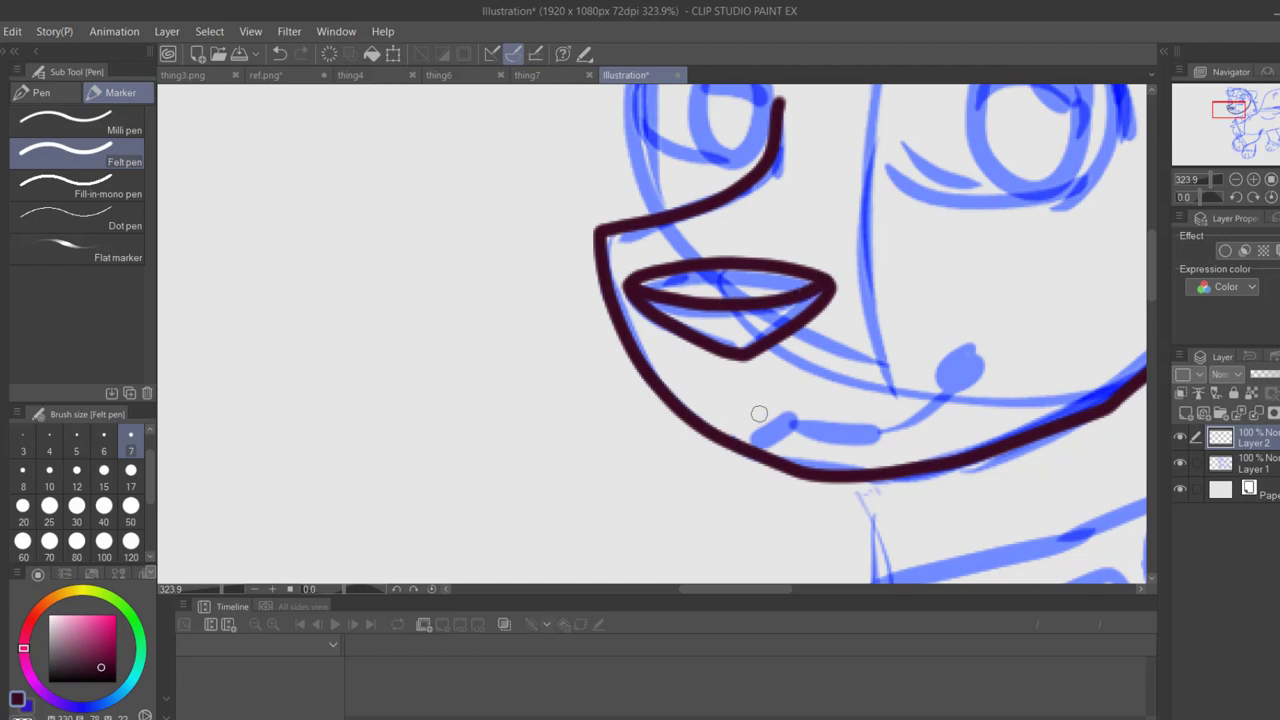
Ink the smiling mouth line below the nose with a filled teardrop end, following the blue sketch and redoing the first stroke
mouse_move(733, 434)
left_mouse_down()
mouse_move(922, 410)
mouse_move(1000, 335)
mouse_move(597, 464)
mouse_move(767, 398)
left_mouse_up()
key("ctrl+z")
mouse_move(506, 498)
left_mouse_down()
mouse_move(723, 466)
mouse_move(765, 415)
left_mouse_up()
Ink both eyes with their lids and irises, along with the front edge of the face
left_click_drag(1237, 108, 1237, 101)
mouse_move(458, 535)
left_mouse_down()
mouse_move(460, 340)
mouse_move(483, 268)
left_mouse_up()
mouse_move(685, 335)
left_mouse_down()
mouse_move(880, 312)
mouse_move(895, 512)
left_mouse_up()
mouse_move(695, 490)
left_mouse_down()
mouse_move(841, 523)
mouse_move(900, 505)
left_mouse_up()
mouse_move(858, 330)
left_mouse_down()
mouse_move(848, 518)
mouse_move(870, 330)
mouse_move(830, 322)
left_mouse_up()
mouse_move(772, 412)
left_mouse_down()
mouse_move(800, 400)
mouse_move(912, 432)
left_mouse_up()
mouse_move(575, 374)
left_mouse_down()
mouse_move(490, 356)
mouse_move(458, 399)
mouse_move(513, 483)
mouse_move(556, 480)
left_mouse_up()
mouse_move(556, 373)
left_mouse_down()
mouse_move(508, 406)
mouse_move(546, 370)
mouse_move(578, 422)
left_mouse_up()
Ink the raised front leg in one outline from the chest around the paw and back up to the belly
left_click_drag(1190, 181, 1206, 182)
left_click_drag(1225, 99, 1230, 131)
mouse_move(725, 222)
left_mouse_down()
mouse_move(712, 382)
mouse_move(580, 476)
mouse_move(678, 582)
mouse_move(862, 476)
mouse_move(902, 381)
mouse_move(939, 336)
left_mouse_up()
Ink the near hind leg's front and back edges, its rounded paw and the toe lines
left_click_drag(1255, 133, 1273, 133)
mouse_move(666, 288)
left_mouse_down()
mouse_move(756, 423)
mouse_move(817, 445)
left_mouse_up()
left_click_drag(1243, 151, 1241, 143)
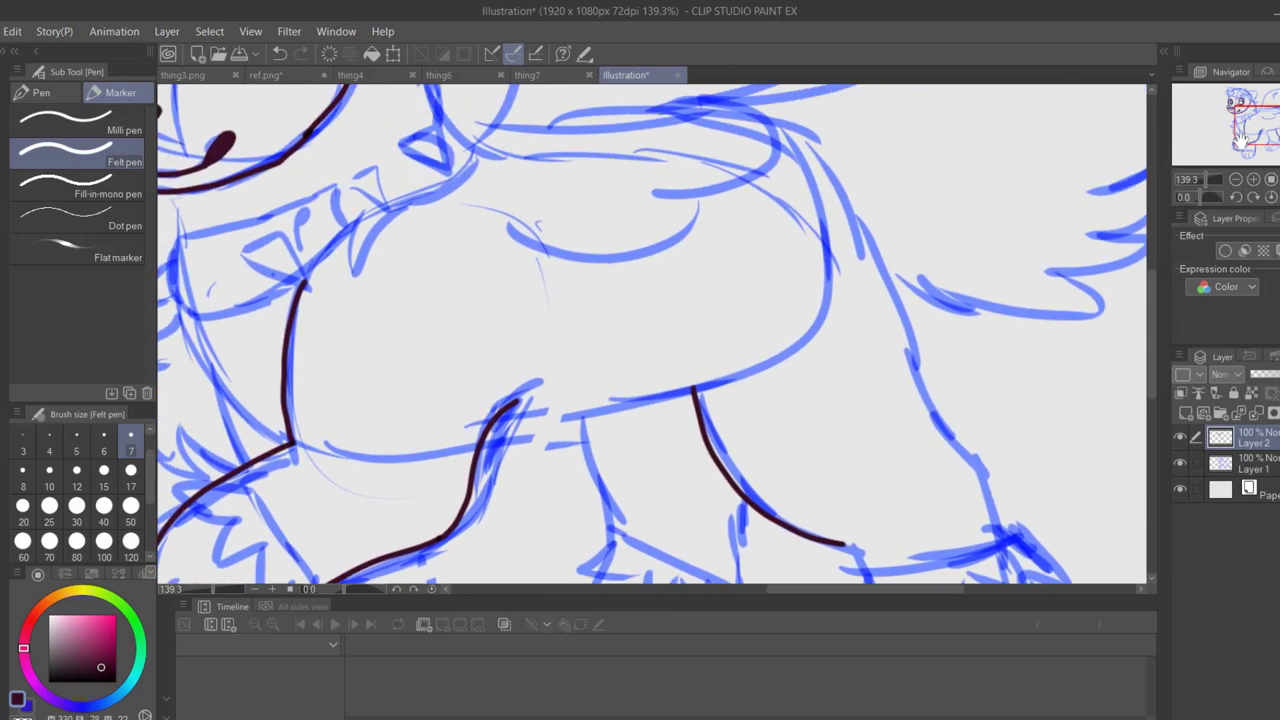
mouse_move(761, 123)
left_mouse_down()
mouse_move(806, 155)
mouse_move(980, 456)
left_mouse_up()
mouse_move(1251, 145)
left_mouse_down()
mouse_move(1248, 162)
mouse_move(1265, 158)
left_mouse_up()
mouse_move(666, 378)
left_mouse_down()
mouse_move(693, 412)
mouse_move(730, 533)
mouse_move(823, 512)
mouse_move(841, 466)
mouse_move(800, 288)
left_mouse_up()
left_click_drag(721, 482, 716, 534)
left_click_drag(765, 488, 760, 532)
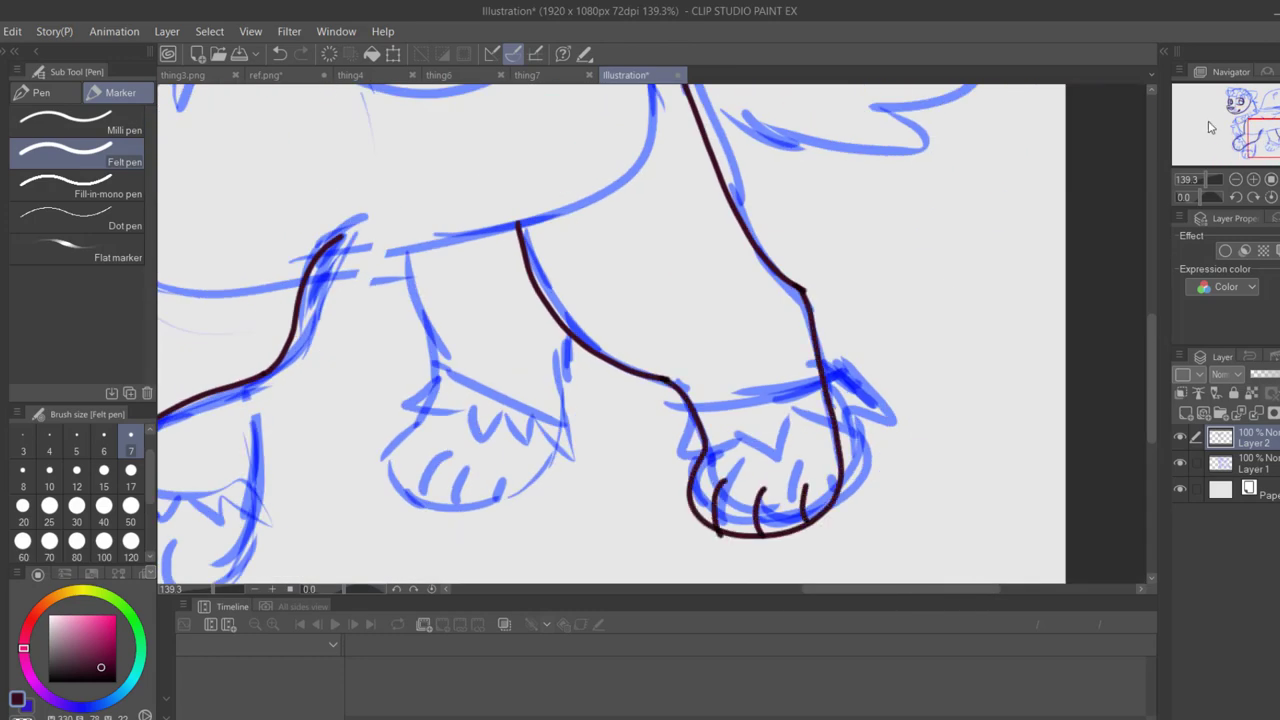
Ink the belly line between the legs and the far hind leg with its paw and toe lines
left_click(1208, 127)
mouse_move(588, 310)
left_mouse_down()
mouse_move(664, 303)
mouse_move(802, 258)
left_mouse_up()
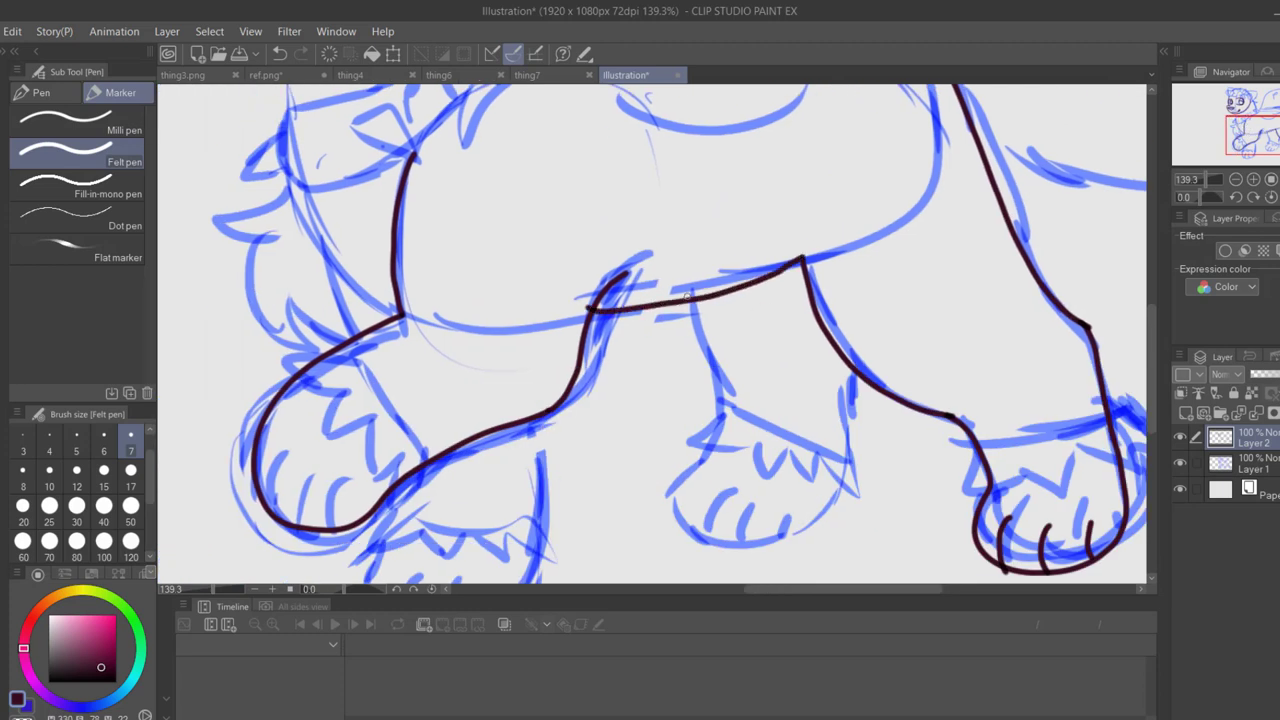
mouse_move(686, 296)
left_mouse_down()
mouse_move(717, 429)
mouse_move(672, 479)
mouse_move(716, 540)
mouse_move(787, 528)
mouse_move(848, 362)
left_mouse_up()
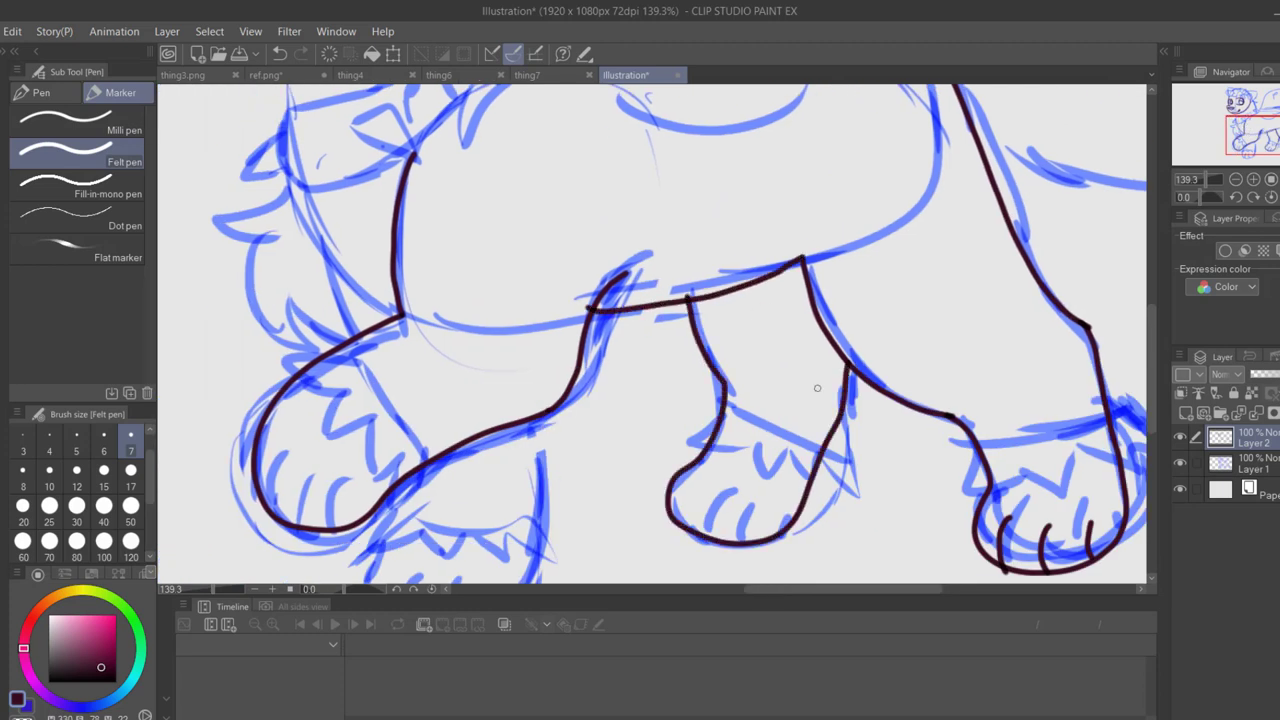
left_click_drag(722, 506, 706, 536)
left_click_drag(750, 512, 730, 540)
Ink the other front leg below the raised one, closing its paw and adding the toe lines
left_click(1252, 142)
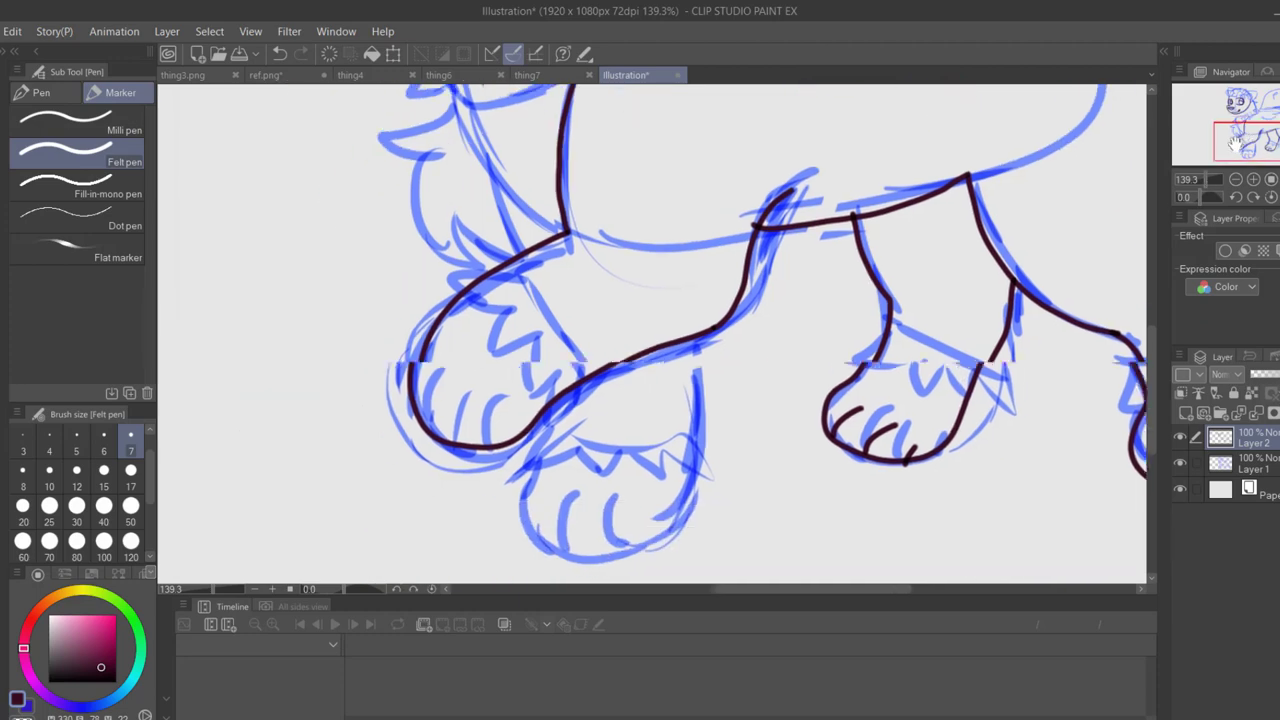
left_click_drag(706, 338, 678, 526)
mouse_move(564, 397)
left_mouse_down()
mouse_move(537, 471)
mouse_move(543, 541)
mouse_move(626, 552)
mouse_move(679, 518)
left_mouse_up()
left_click_drag(556, 492, 540, 532)
left_click_drag(620, 558, 627, 513)
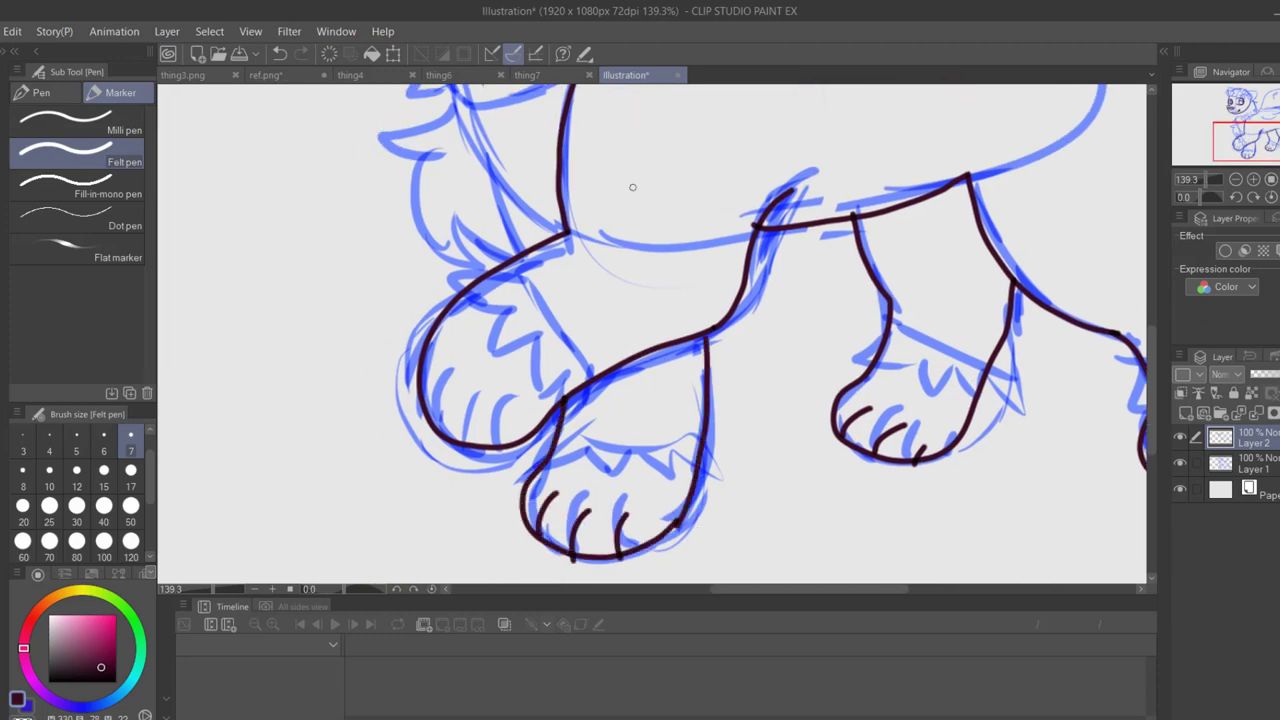
Ink the spiky chest fur from under the chin to the raised front leg, replacing the first attempt
left_click(1237, 126)
mouse_move(640, 212)
left_mouse_down()
mouse_move(580, 265)
mouse_move(632, 297)
mouse_move(576, 312)
left_mouse_up()
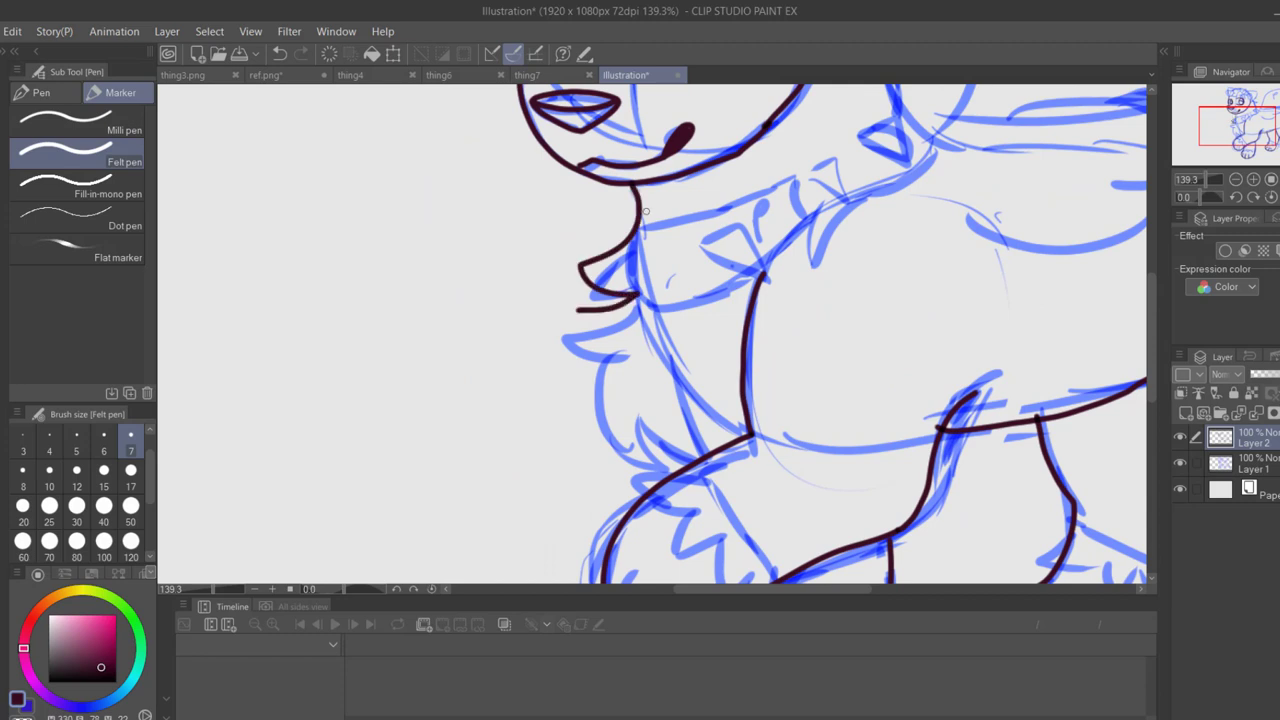
key("ctrl+z")
mouse_move(637, 184)
left_mouse_down()
mouse_move(598, 275)
mouse_move(634, 283)
mouse_move(565, 327)
mouse_move(615, 364)
mouse_move(638, 472)
mouse_move(695, 462)
left_mouse_up()
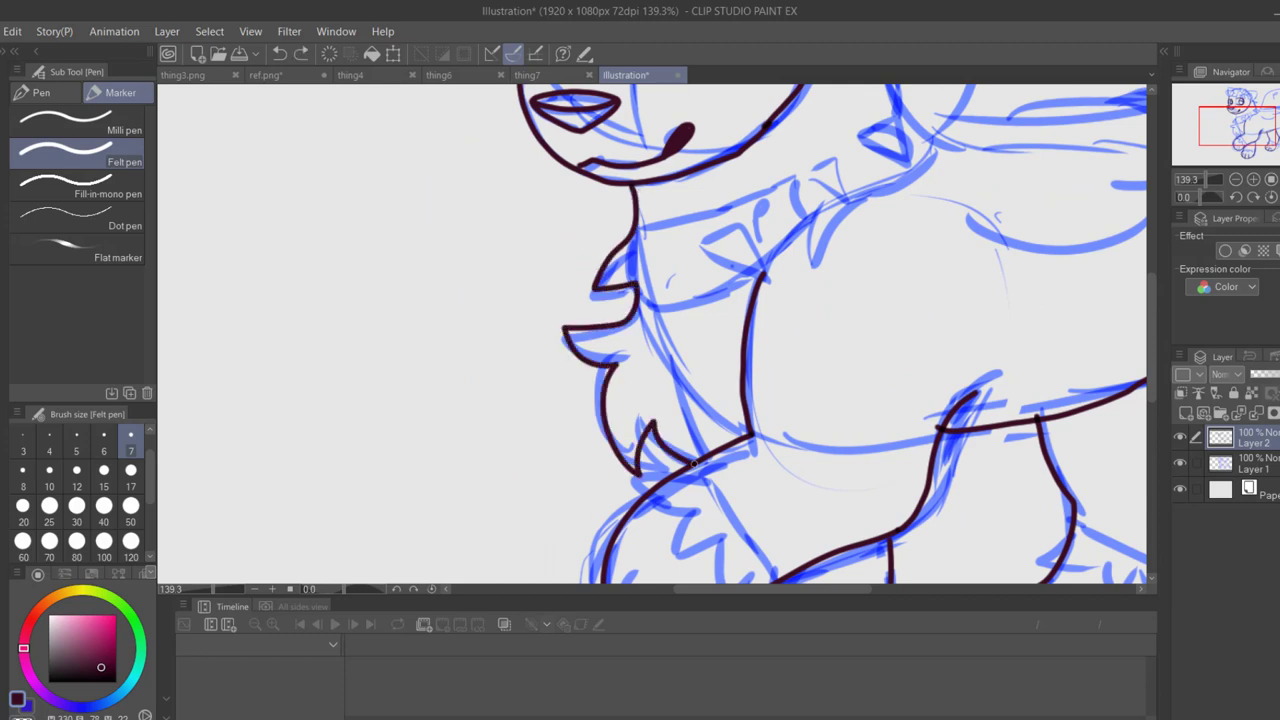
Draw three curved toe lines on the raised front paw
left_click_drag(1260, 141, 1261, 153)
left_click_drag(534, 432, 556, 395)
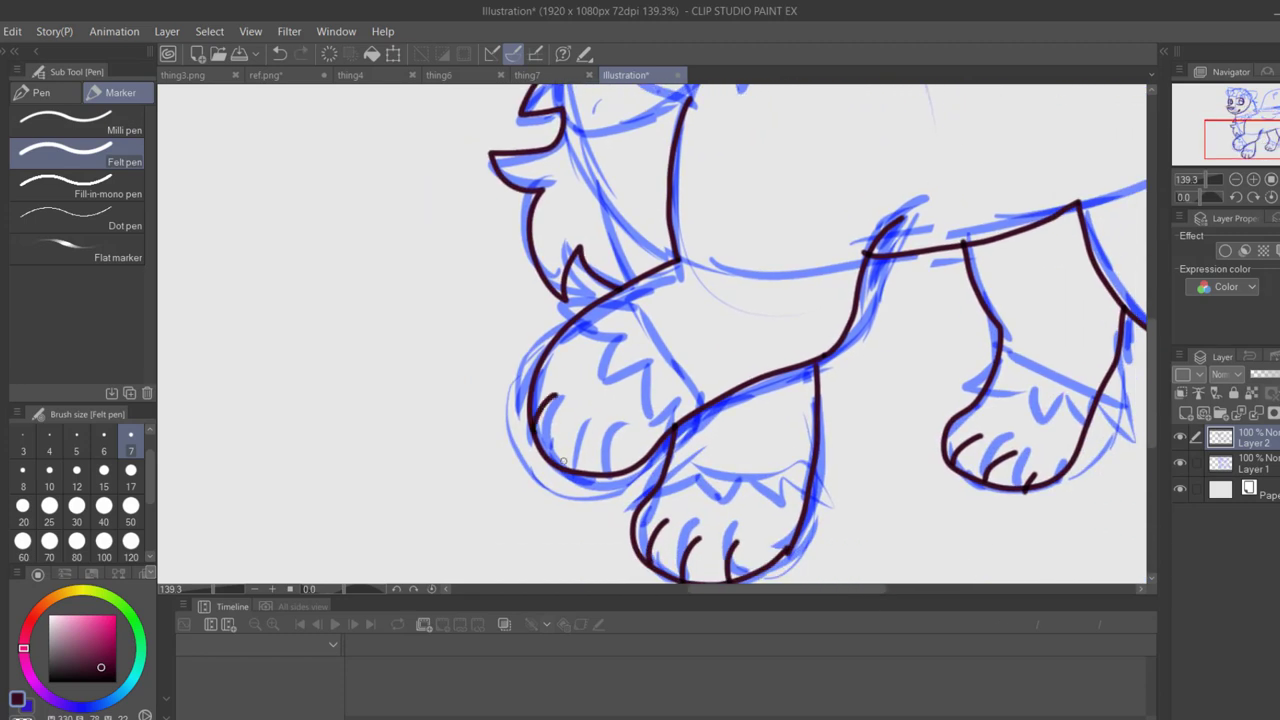
left_click_drag(562, 472, 585, 429)
left_click_drag(605, 480, 627, 442)
Ink the top of the head, the near ear and the fluffy forehead curls with the pointed lock beside them
left_click_drag(1268, 158, 1210, 115)
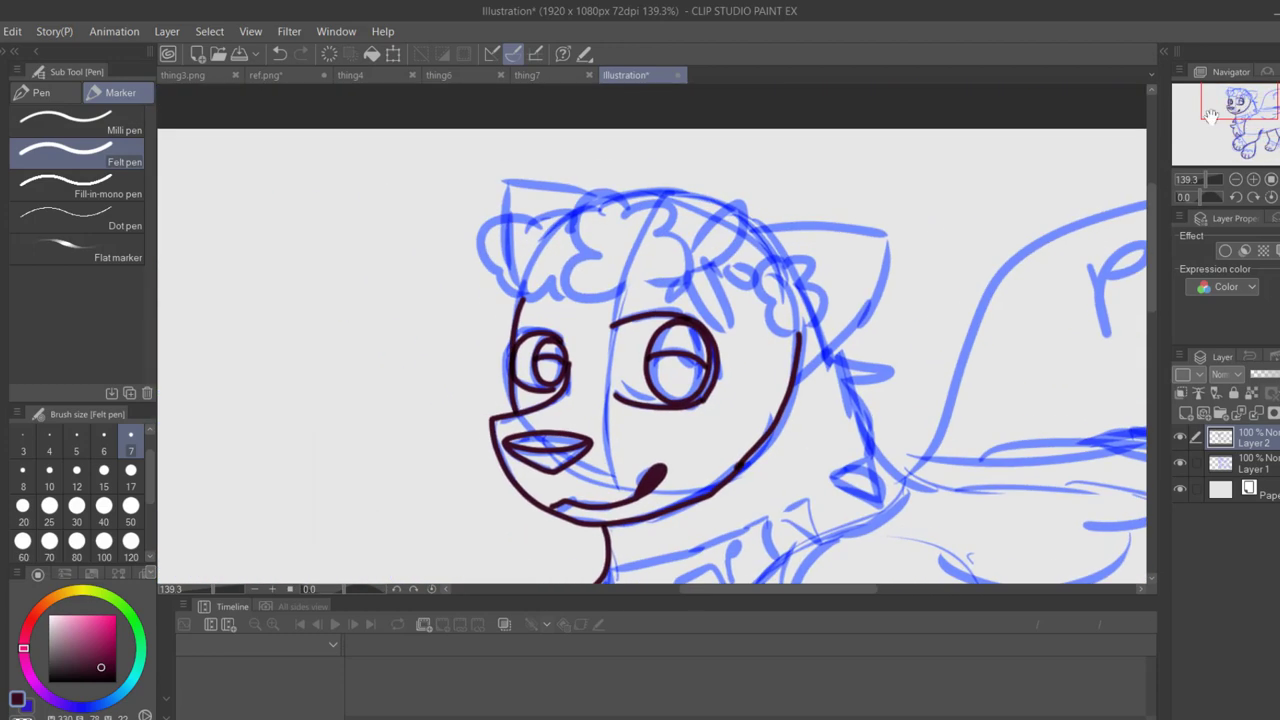
mouse_move(646, 190)
left_mouse_down()
mouse_move(736, 214)
mouse_move(754, 236)
mouse_move(876, 240)
mouse_move(851, 325)
mouse_move(794, 373)
left_mouse_up()
mouse_move(628, 196)
left_mouse_down()
mouse_move(578, 205)
mouse_move(567, 256)
mouse_move(614, 285)
mouse_move(672, 200)
left_mouse_up()
left_click_drag(678, 264, 740, 222)
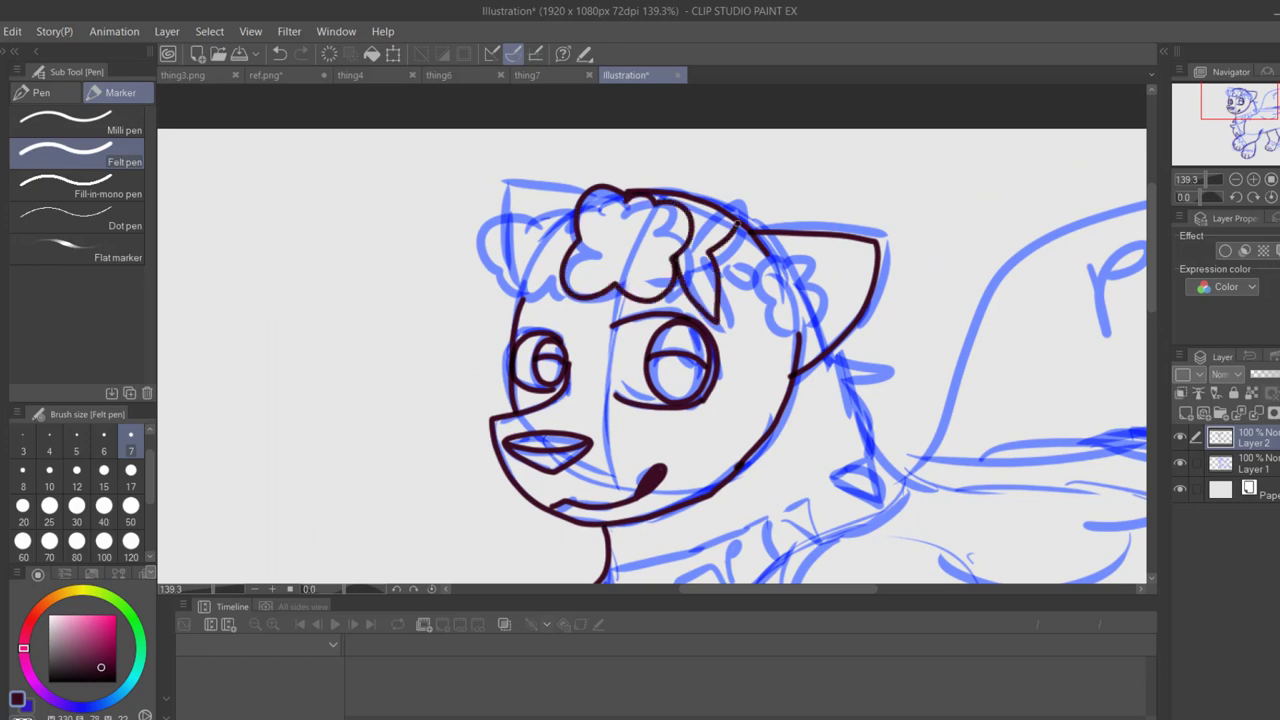
Ink the remaining hair curls on both sides of the head and the far ear behind them
mouse_move(716, 266)
left_mouse_down()
mouse_move(754, 283)
mouse_move(750, 272)
mouse_move(783, 268)
mouse_move(754, 331)
left_mouse_up()
left_click_drag(573, 213, 516, 270)
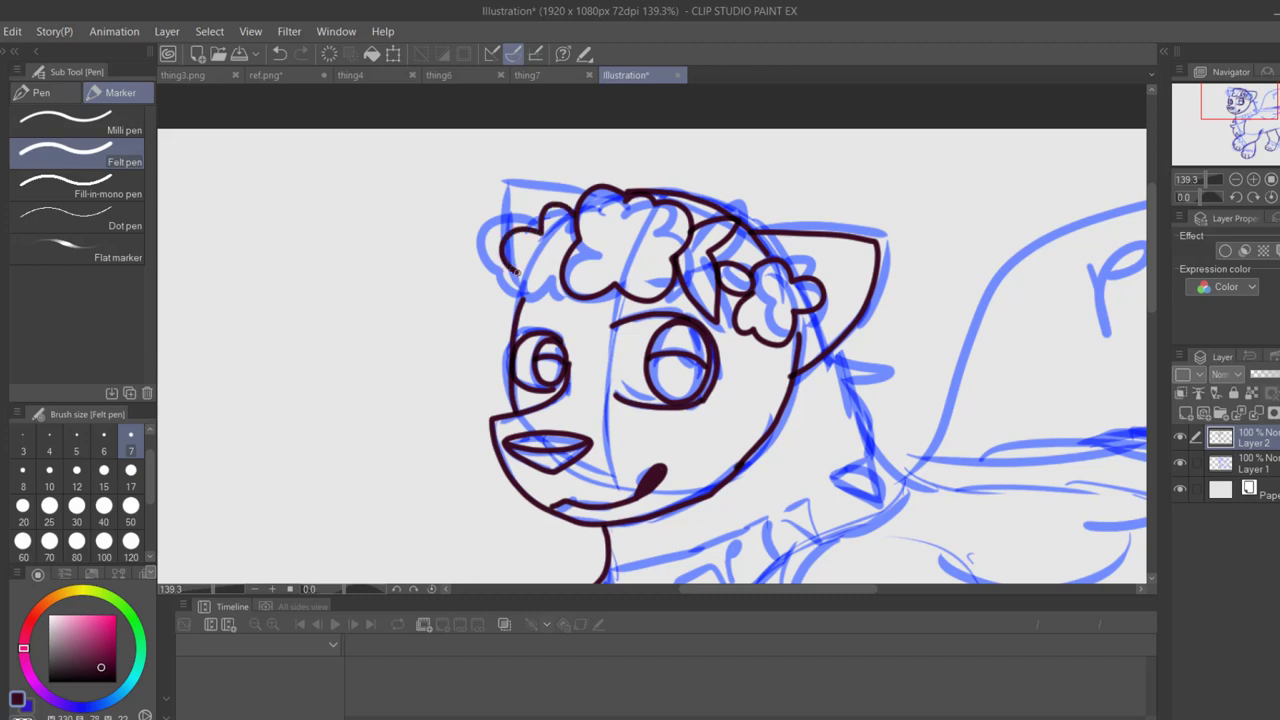
left_click_drag(545, 188, 504, 240)
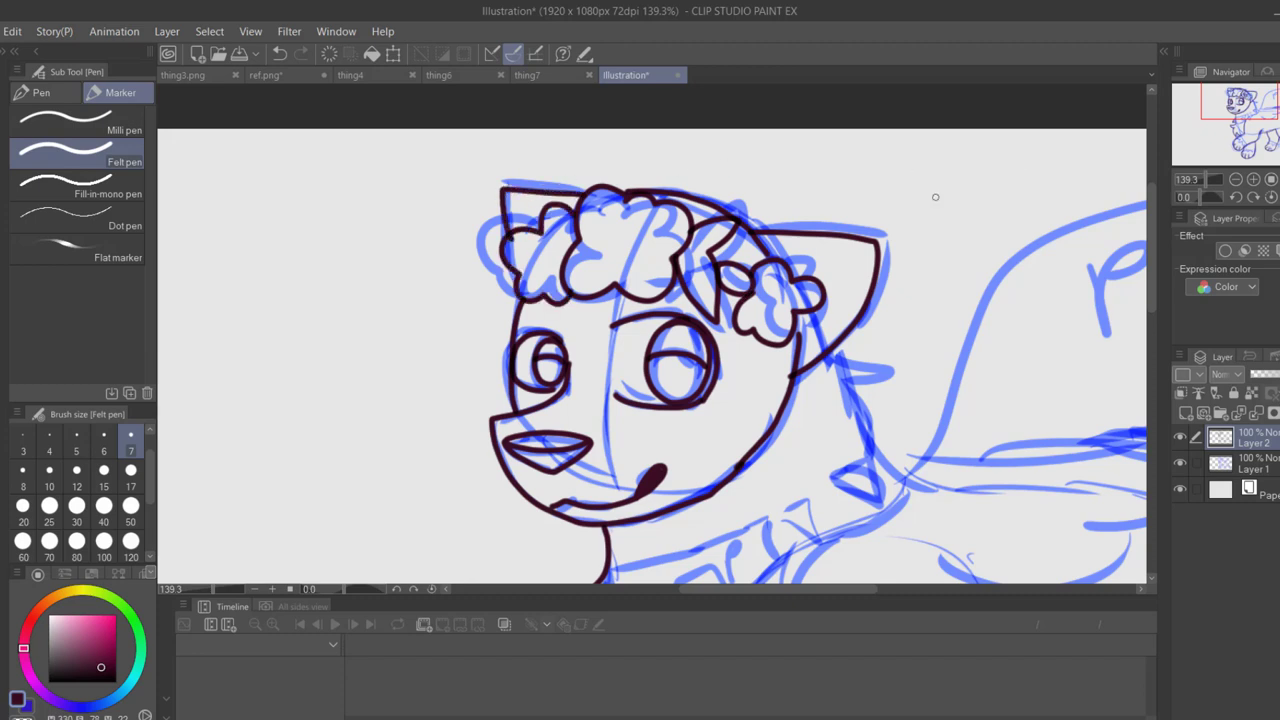
Ink the tufted fur outline down the back of the neck from the near ear to the chest
left_click_drag(1230, 114, 1253, 121)
mouse_move(498, 269)
left_mouse_down()
mouse_move(541, 297)
mouse_move(531, 370)
mouse_move(560, 381)
mouse_move(543, 437)
mouse_move(446, 528)
left_mouse_up()
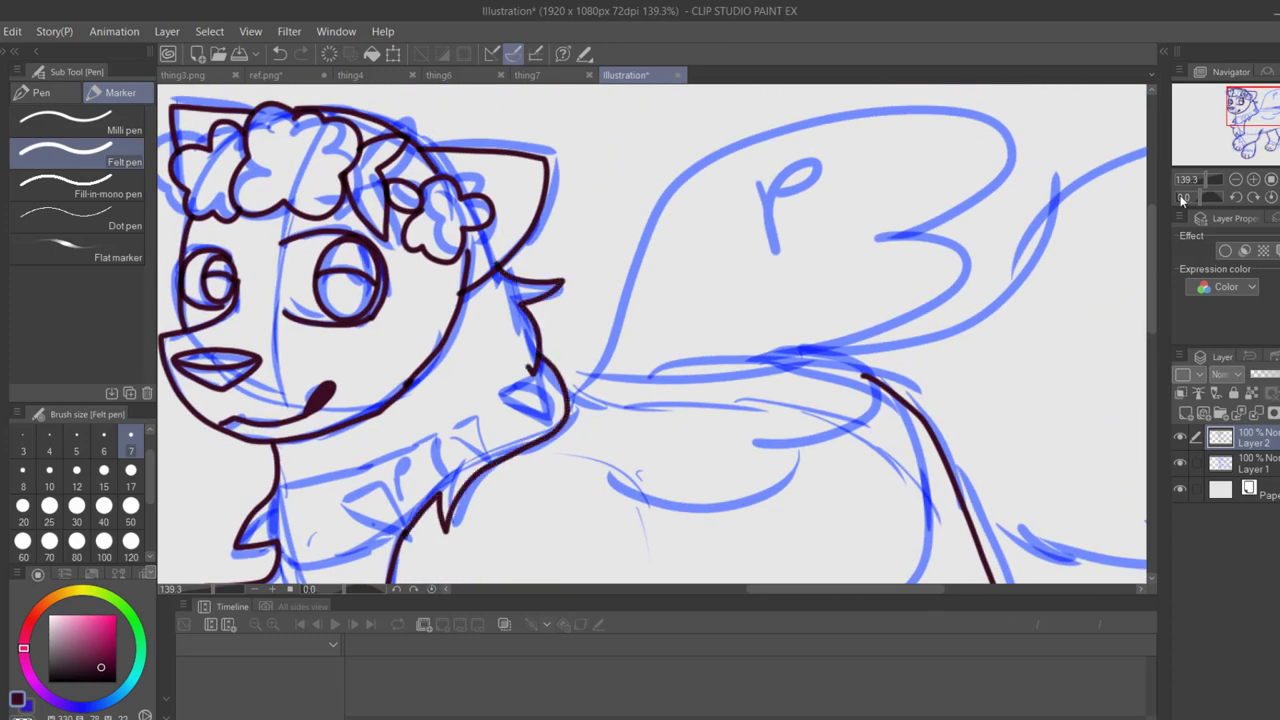
Ink the collar band around the neck, redoing its first outline, and add three fang-shaped pendants along its lower edge
left_click_drag(1266, 110, 1250, 114)
mouse_move(515, 391)
left_mouse_down()
mouse_move(487, 415)
mouse_move(493, 440)
mouse_move(530, 477)
mouse_move(557, 467)
mouse_move(720, 350)
mouse_move(717, 310)
mouse_move(600, 354)
left_mouse_up()
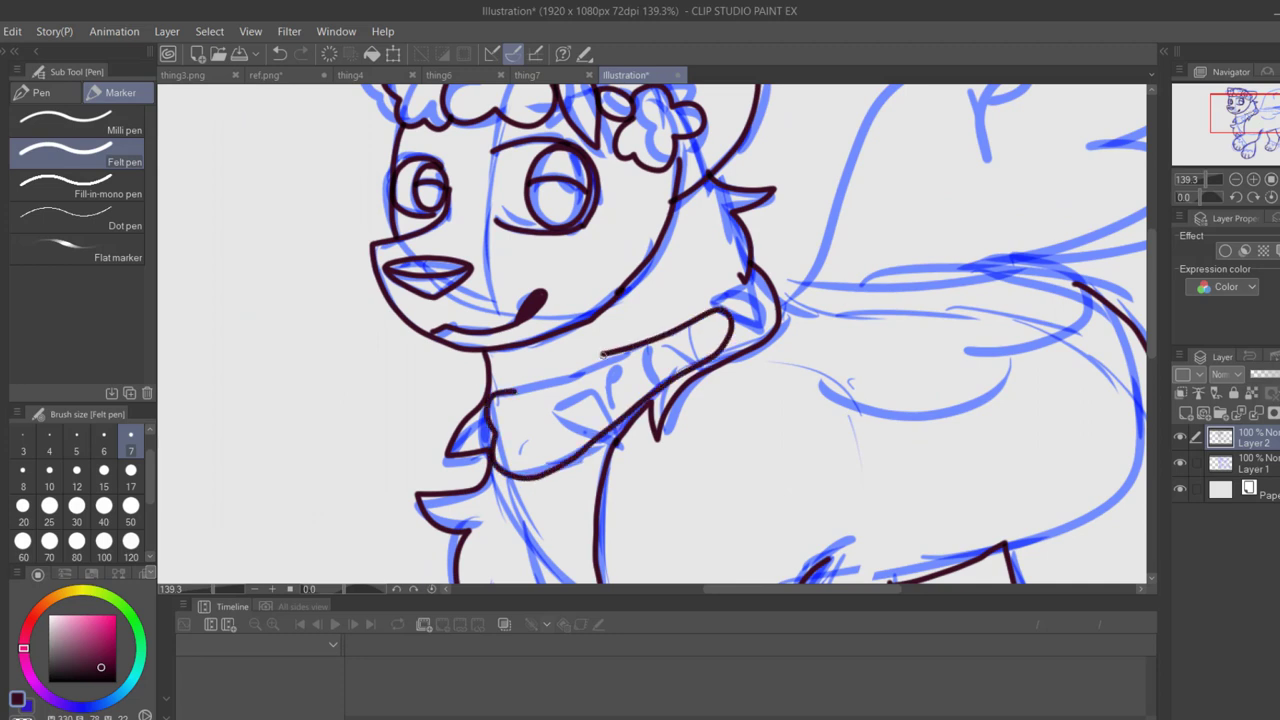
key("ctrl+z")
mouse_move(512, 389)
left_mouse_down()
mouse_move(491, 423)
mouse_move(533, 465)
mouse_move(685, 380)
mouse_move(726, 314)
mouse_move(681, 318)
mouse_move(528, 385)
mouse_move(511, 426)
mouse_move(523, 472)
mouse_move(529, 416)
mouse_move(582, 432)
mouse_move(584, 396)
left_mouse_up()
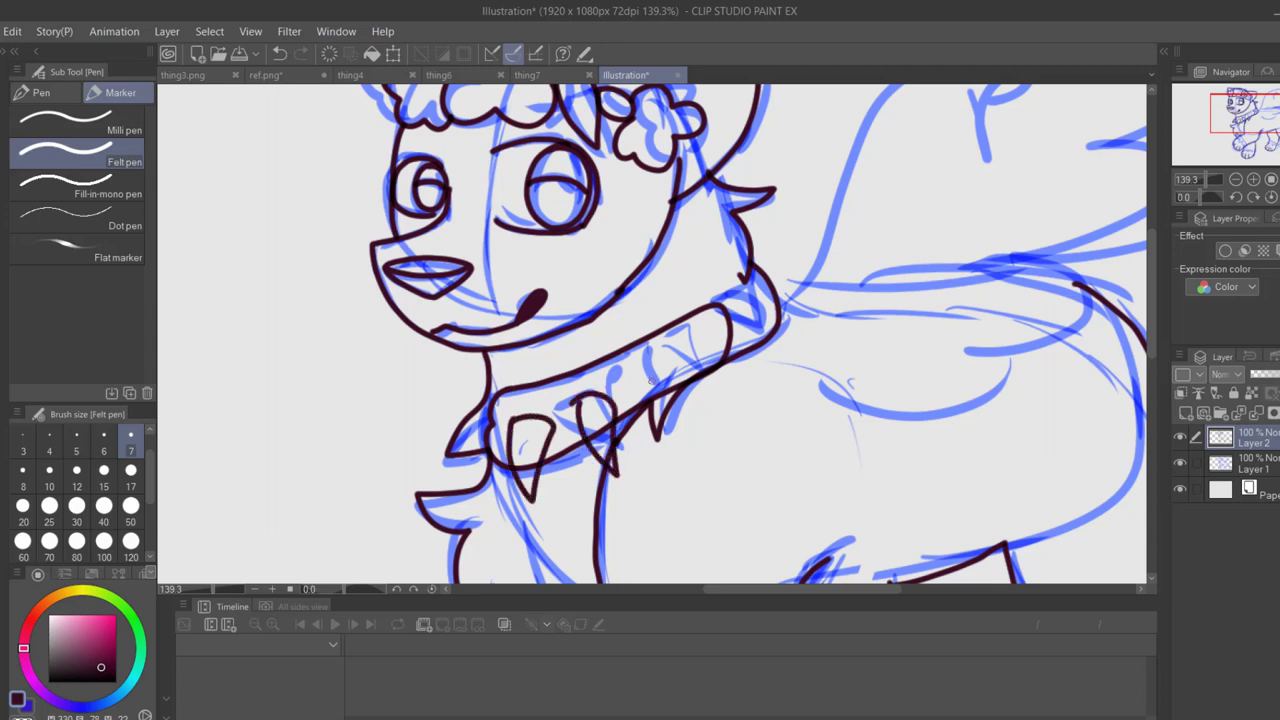
left_click_drag(662, 368, 690, 380)
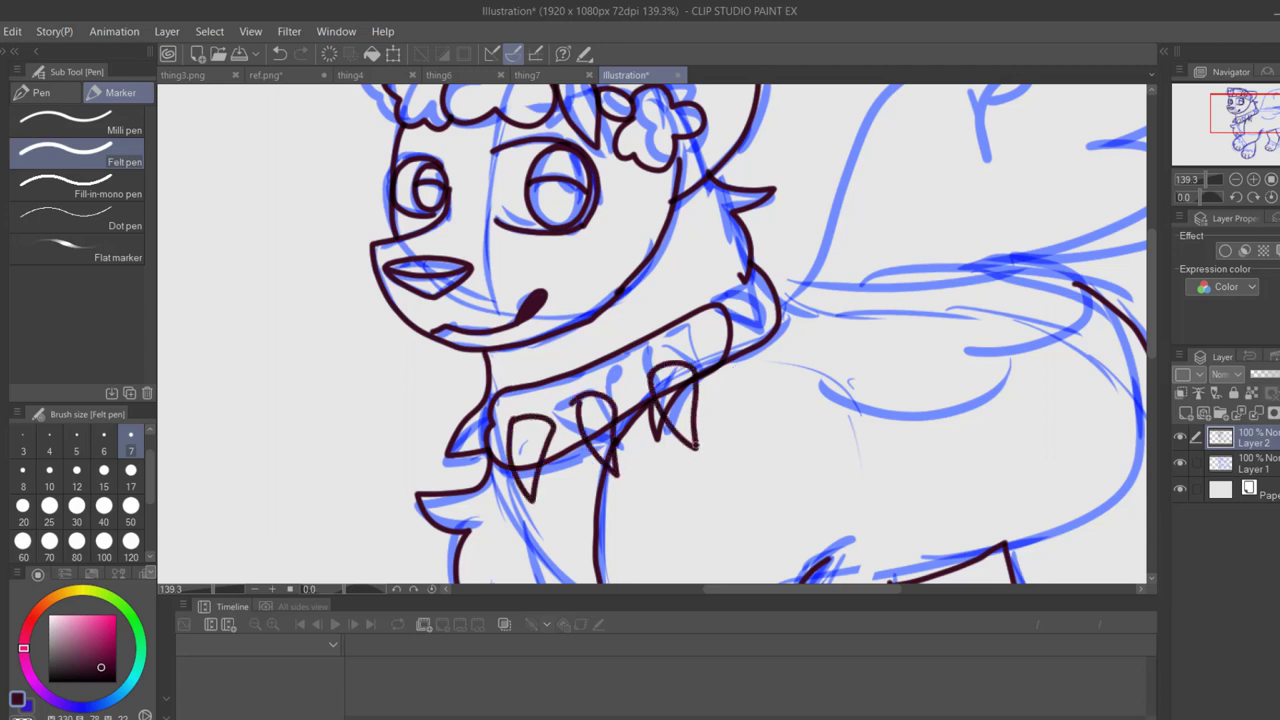
Ink the fourth fang pendant at the back of the collar and the scalloped outlines of both wing parts
left_click_drag(1206, 182, 1204, 180)
left_click_drag(1219, 134, 1235, 134)
mouse_move(563, 323)
left_mouse_down()
mouse_move(586, 326)
mouse_move(668, 165)
mouse_move(836, 222)
mouse_move(800, 296)
mouse_move(707, 357)
mouse_move(591, 340)
left_mouse_up()
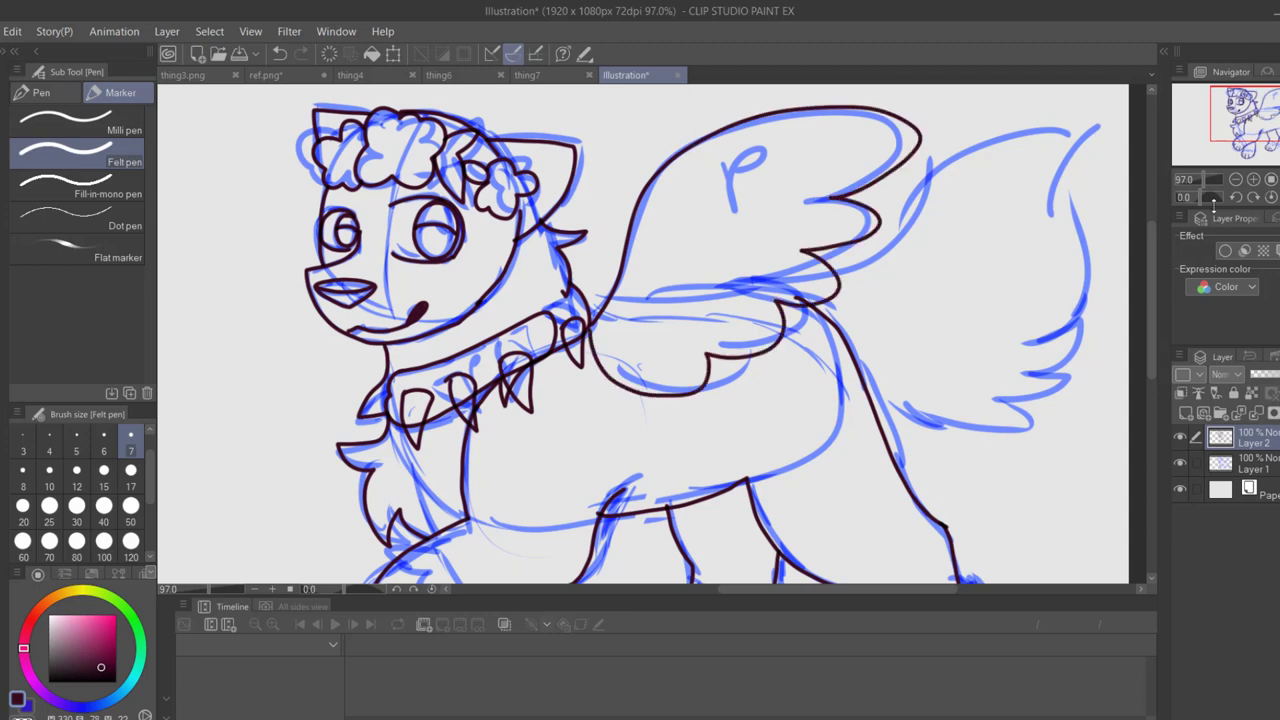
Ink the bushy tail from behind the wing to its pointed tip and back along the tufted lower edge
mouse_move(826, 276)
left_mouse_down()
mouse_move(910, 222)
mouse_move(1054, 200)
mouse_move(1053, 214)
left_mouse_up()
mouse_move(1060, 185)
left_mouse_down()
mouse_move(1086, 280)
mouse_move(1018, 335)
left_mouse_up()
mouse_move(1078, 295)
left_mouse_down()
mouse_move(1038, 371)
mouse_move(998, 402)
mouse_move(896, 410)
left_mouse_up()
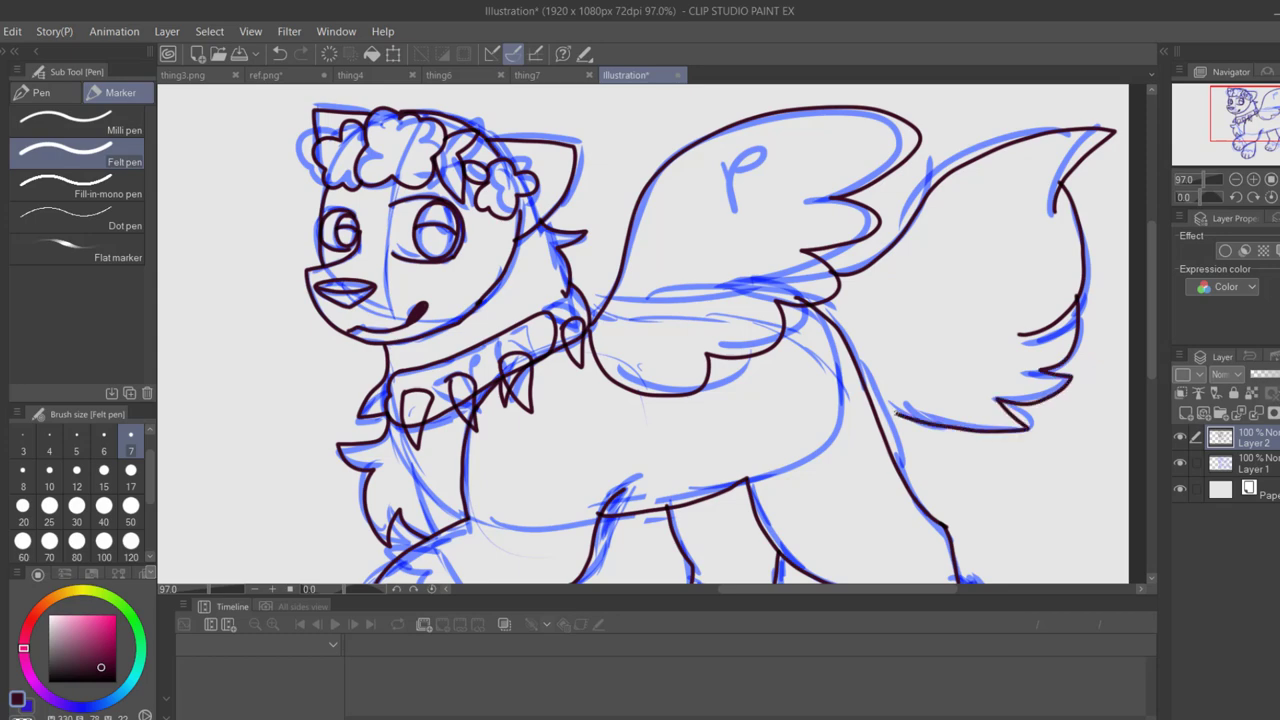
Erase the collar lines crossing inside the fang pendants with the transparent Felt pen, working through brush sizes 15, 12 and 8
scroll(1055, 243, "up", 3)
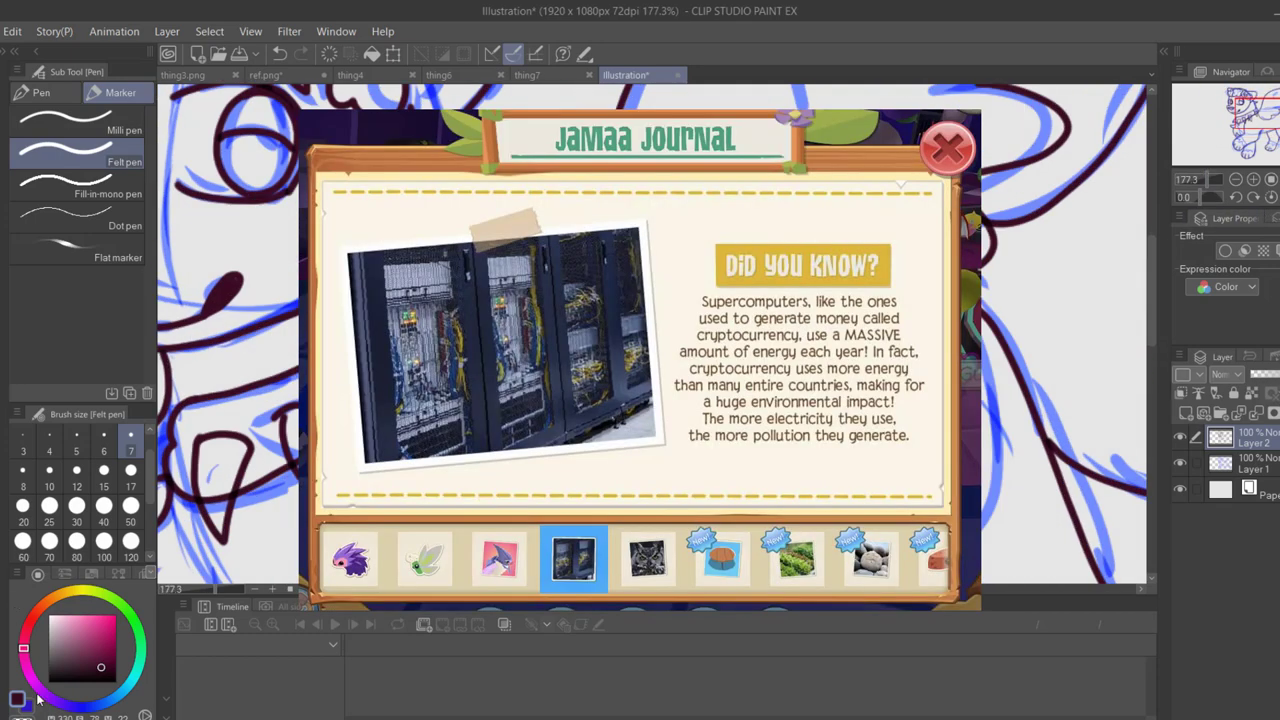
left_click(104, 470)
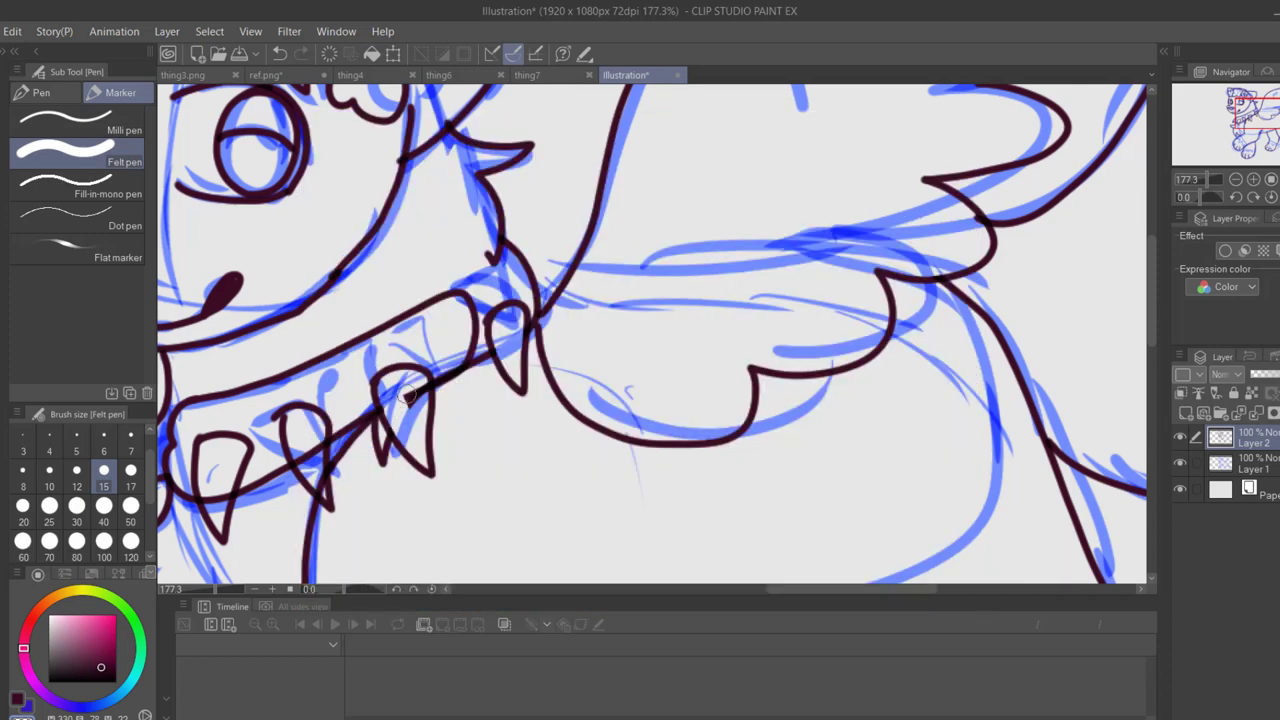
left_click_drag(1264, 120, 1224, 127)
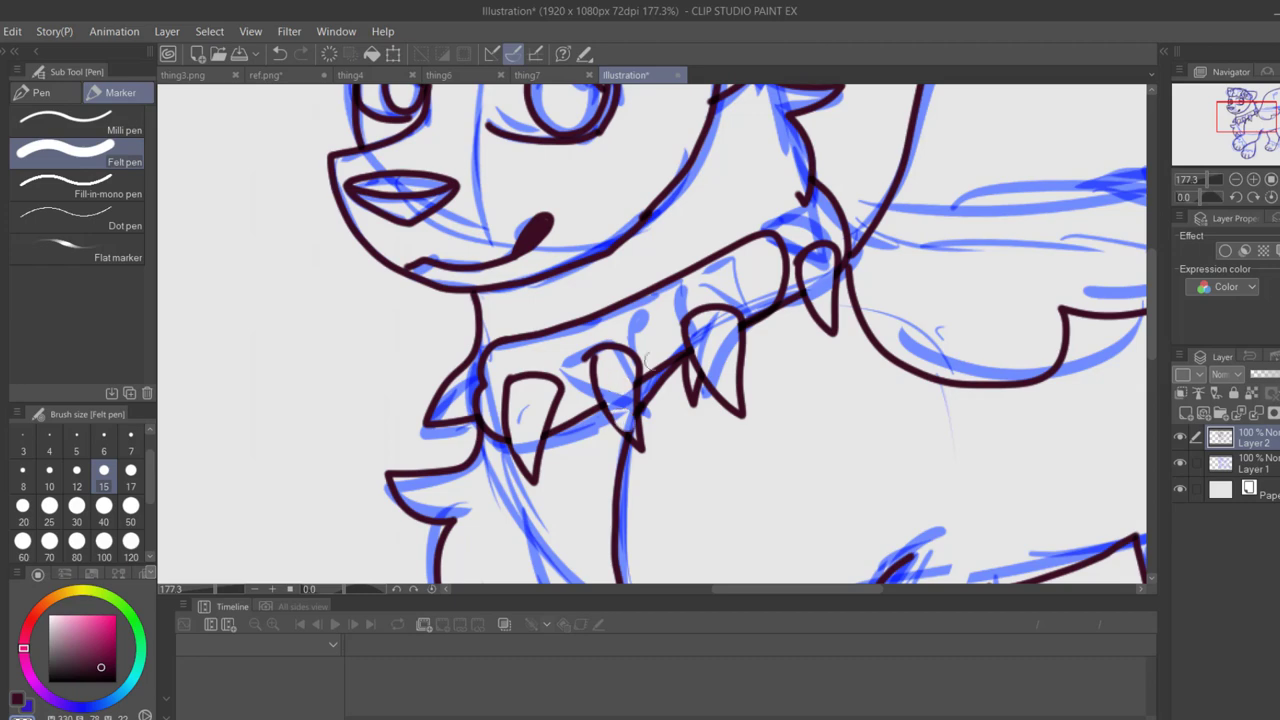
left_click(77, 472)
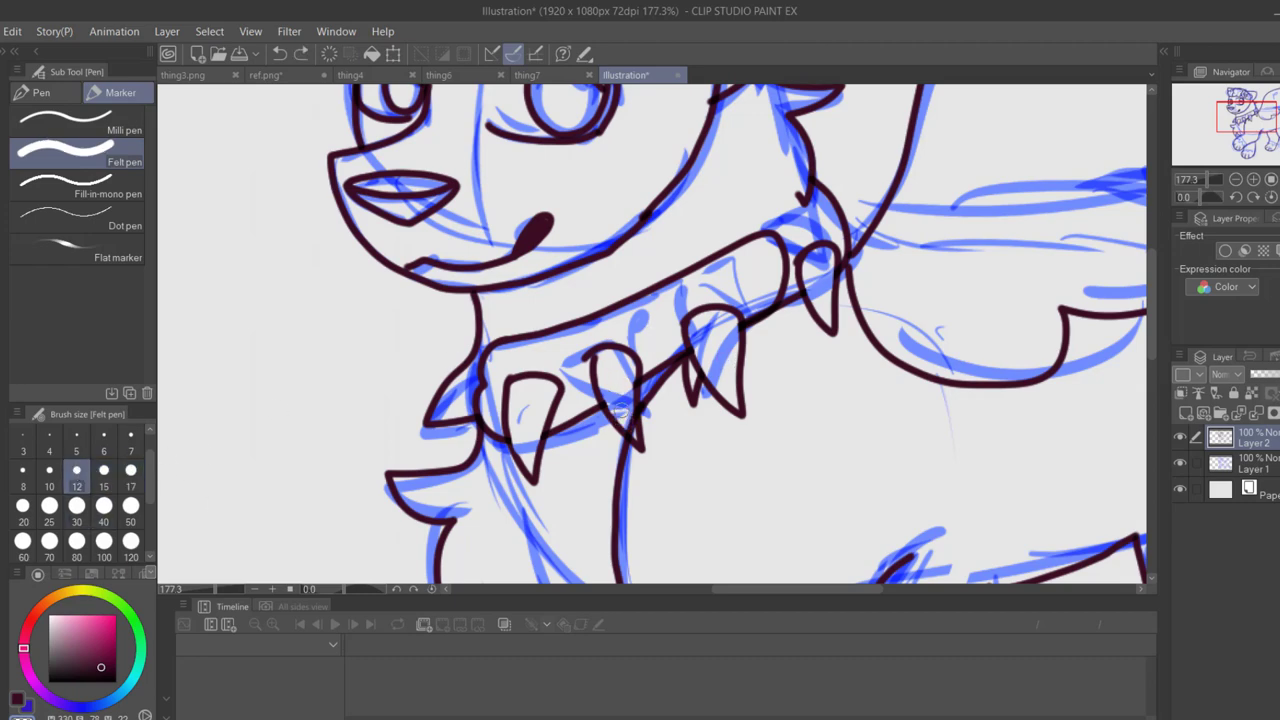
left_click(23, 470)
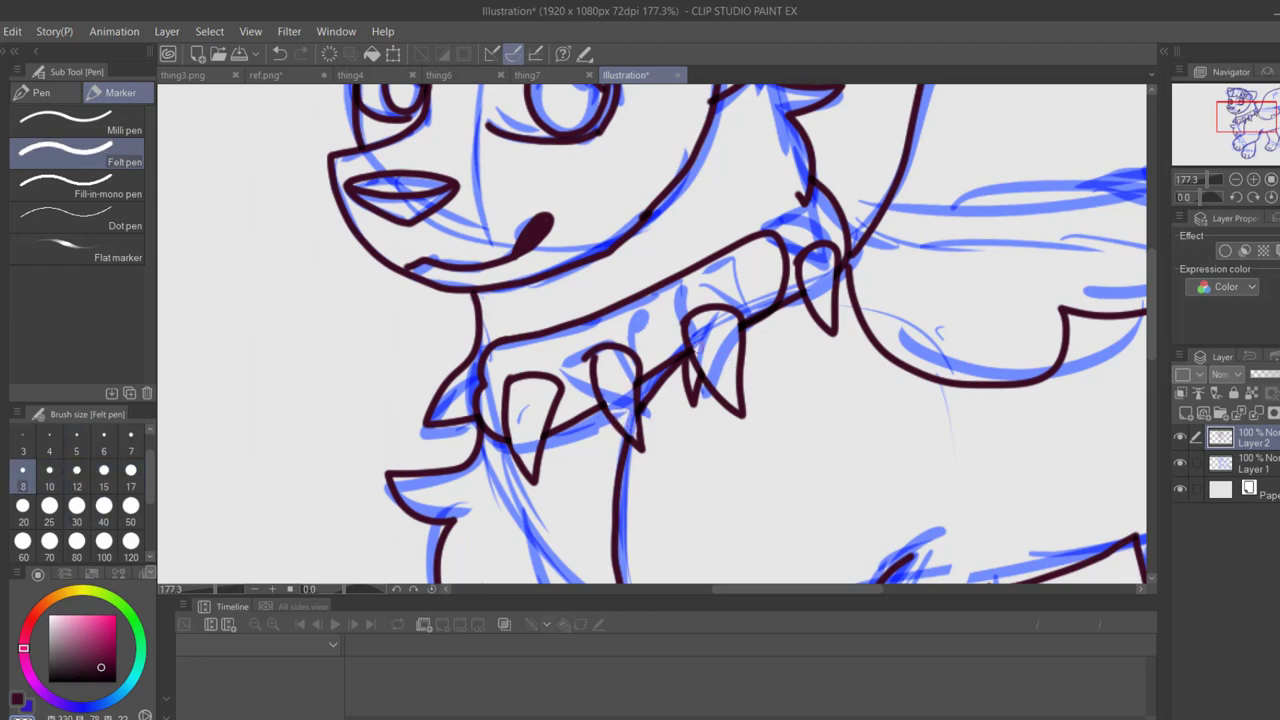
Hide the Layer 1 sketch and erase the toe-line ends sticking out below the lower front paw and far hind paw
left_click_drag(1208, 180, 1203, 182)
mouse_move(1250, 112)
left_mouse_down()
mouse_move(1257, 152)
mouse_move(1267, 140)
mouse_move(1257, 159)
left_mouse_up()
left_click(1180, 463)
left_click(1212, 179)
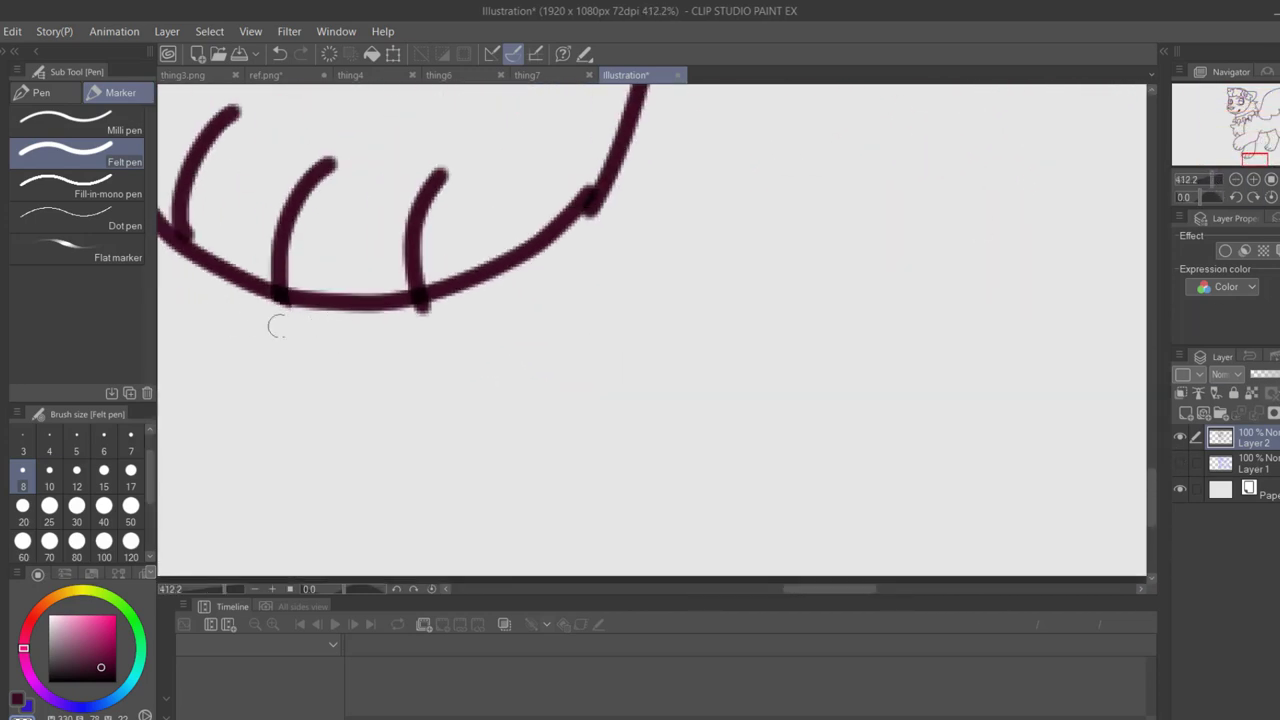
left_click_drag(415, 318, 432, 316)
left_click(1270, 148)
left_click_drag(728, 466, 699, 466)
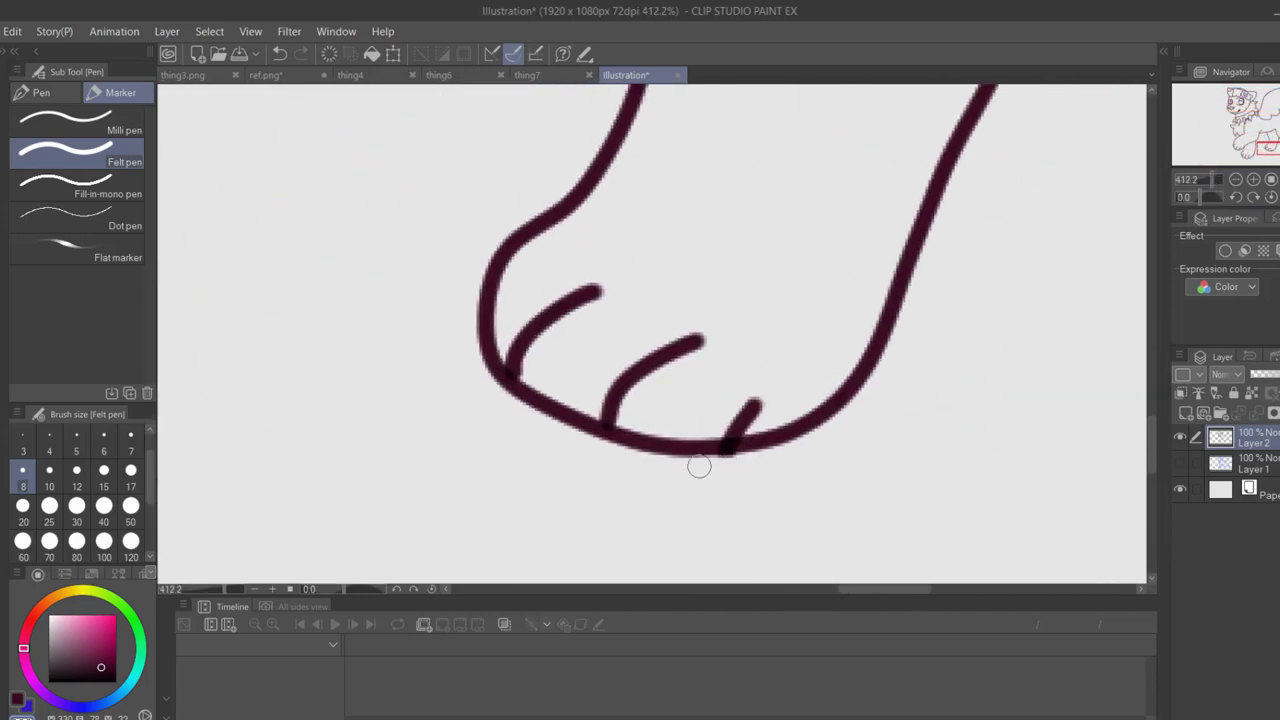
Erase the toe-line ends that overshoot the outline of the near hind paw
left_click_drag(1203, 181, 1211, 182)
left_click_drag(1276, 148, 1279, 151)
left_click_drag(467, 366, 507, 377)
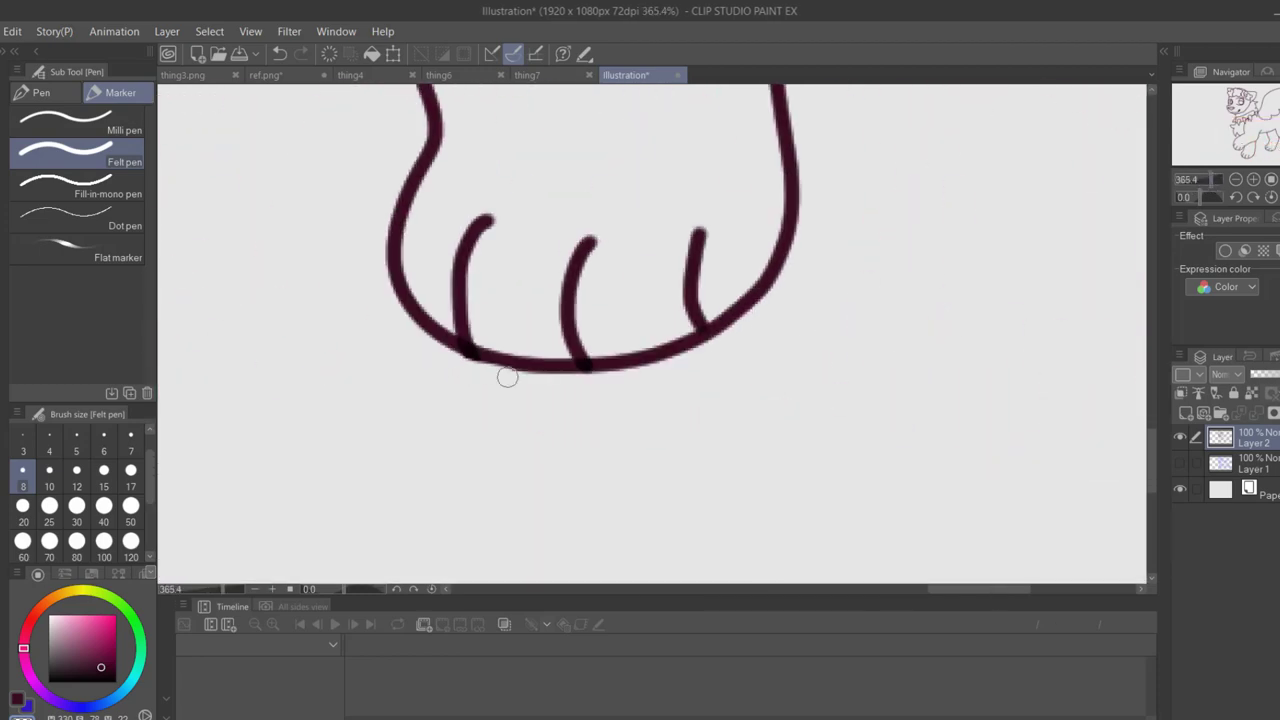
Erase the overshooting line ends at the tail's joins and around the raised front paw
left_click_drag(1277, 136, 1279, 112)
left_click_drag(959, 347, 970, 341)
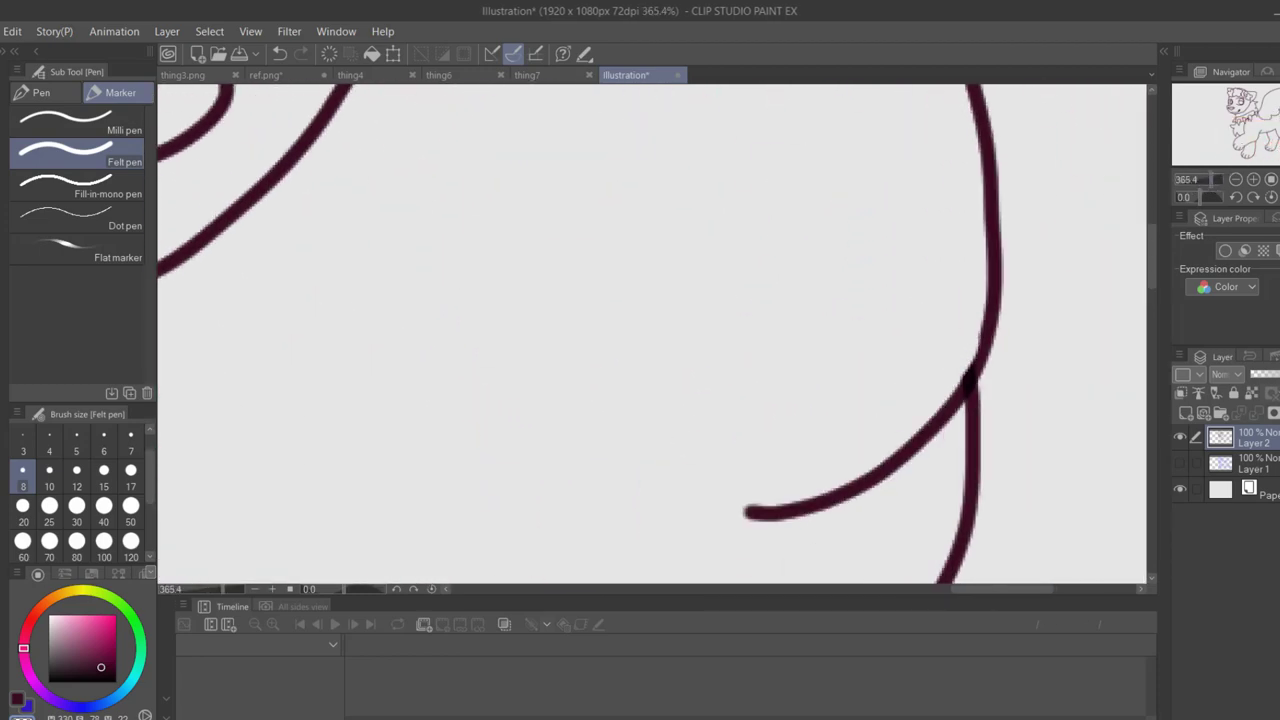
left_click_drag(1279, 107, 1279, 96)
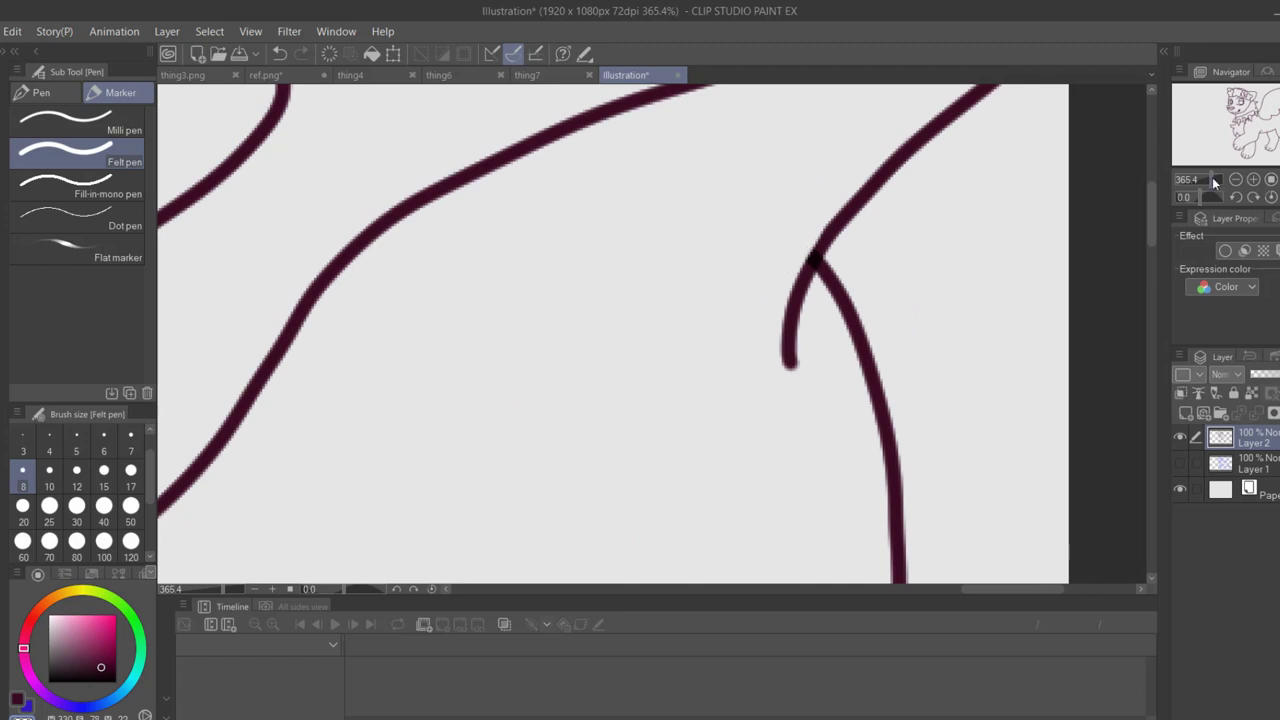
scroll(1212, 177, "down", 4)
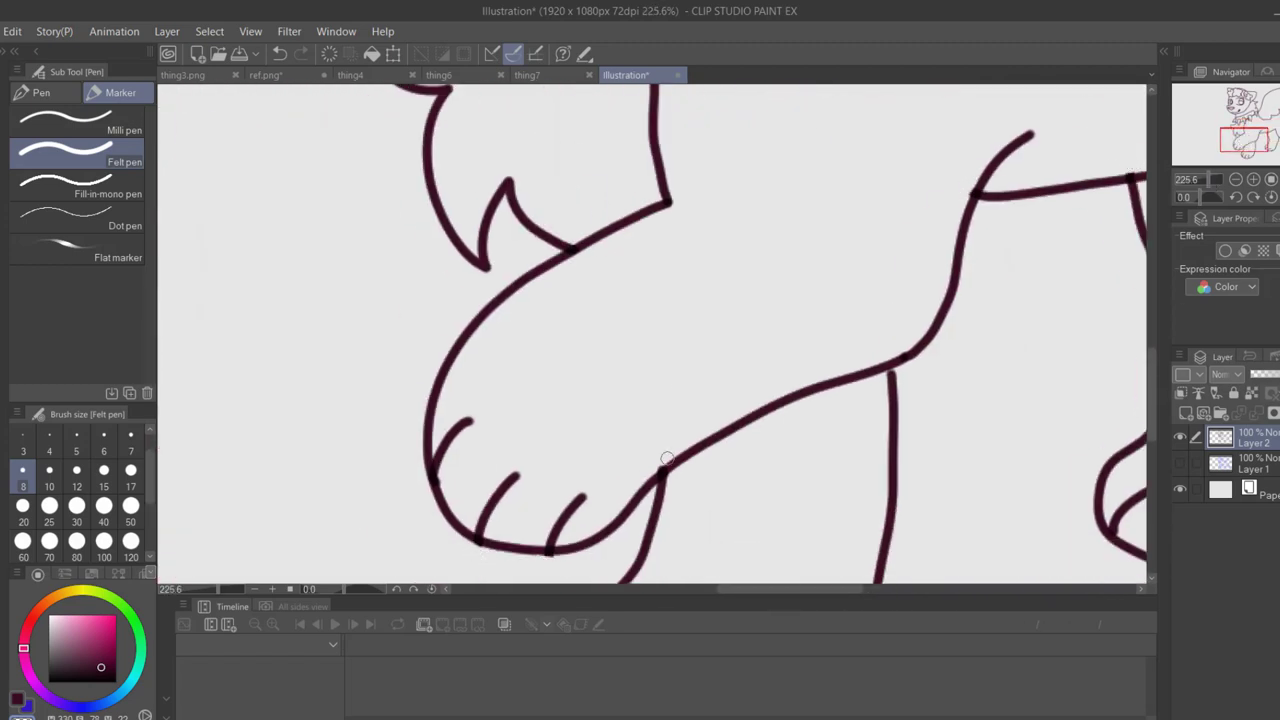
Thicken the upper eyelids of both eyes with the Felt pen at size 12, redoing the near eye's stroke
left_click_drag(1236, 145, 1234, 106)
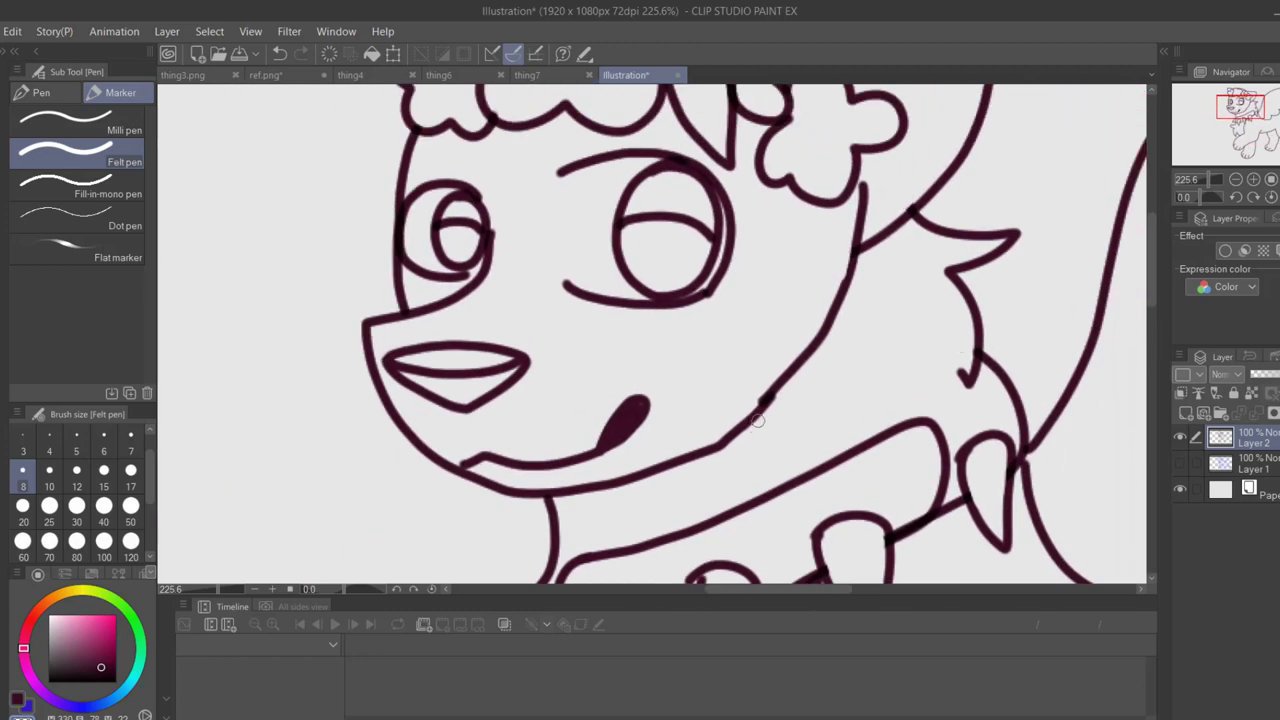
left_click(76, 478)
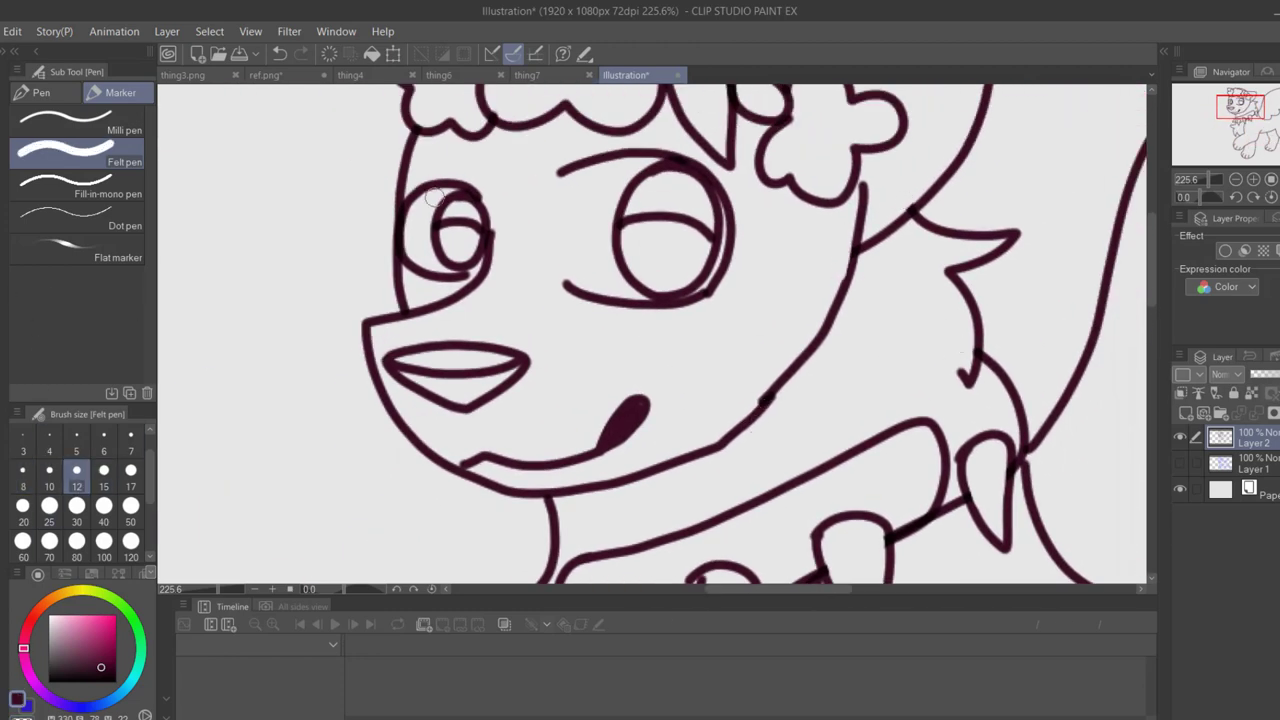
mouse_move(392, 212)
left_mouse_down()
mouse_move(545, 183)
mouse_move(712, 200)
mouse_move(722, 222)
left_mouse_up()
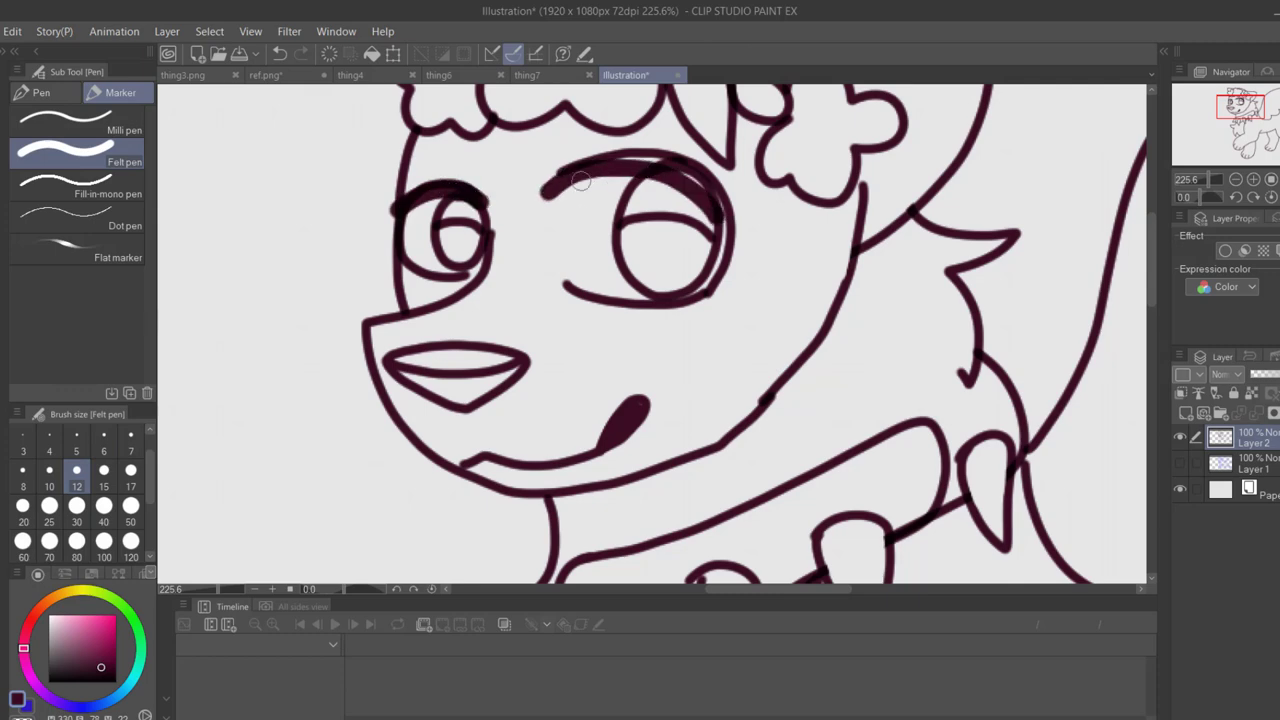
key("ctrl+z")
mouse_move(543, 202)
left_mouse_down()
mouse_move(570, 172)
mouse_move(722, 205)
mouse_move(730, 240)
left_mouse_up()
Rework the jawline below the cheek into a smoother curve and set the Felt pen to size 8
left_click_drag(1210, 179, 1209, 177)
mouse_move(735, 412)
left_mouse_down()
mouse_move(778, 350)
mouse_move(750, 393)
mouse_move(683, 431)
left_mouse_up()
left_click(25, 478)
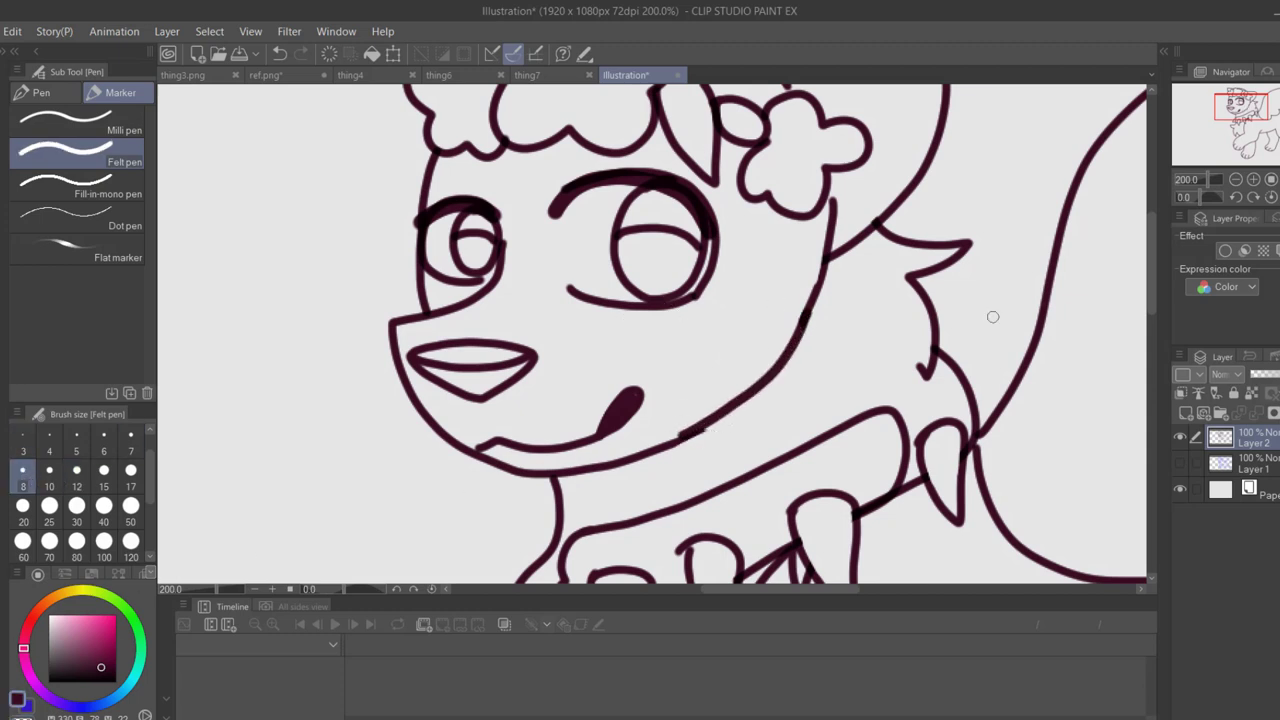
left_click_drag(1195, 180, 1208, 178)
left_click_drag(1239, 109, 1245, 115)
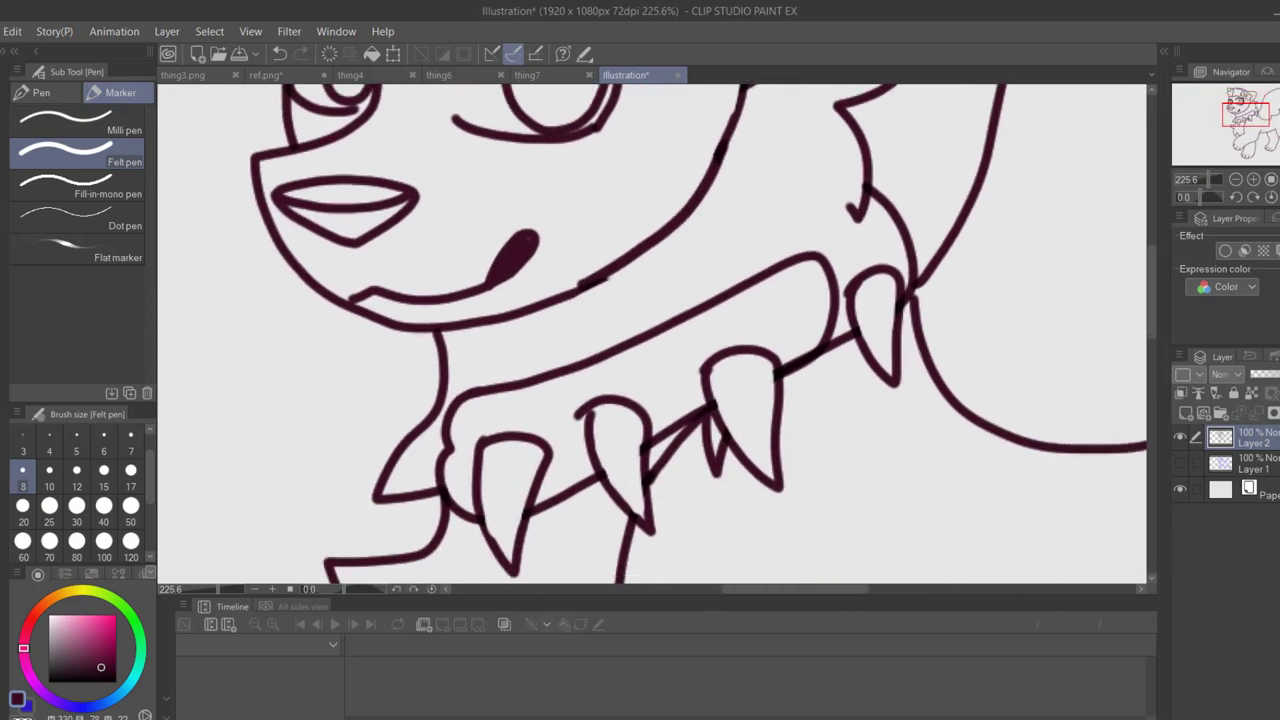
Touch up the outline of a collar spike and ink a jagged fur cuff on the raised front paw with the Felt pen at size 7
left_click_drag(581, 399, 574, 417)
left_click_drag(1208, 179, 1204, 178)
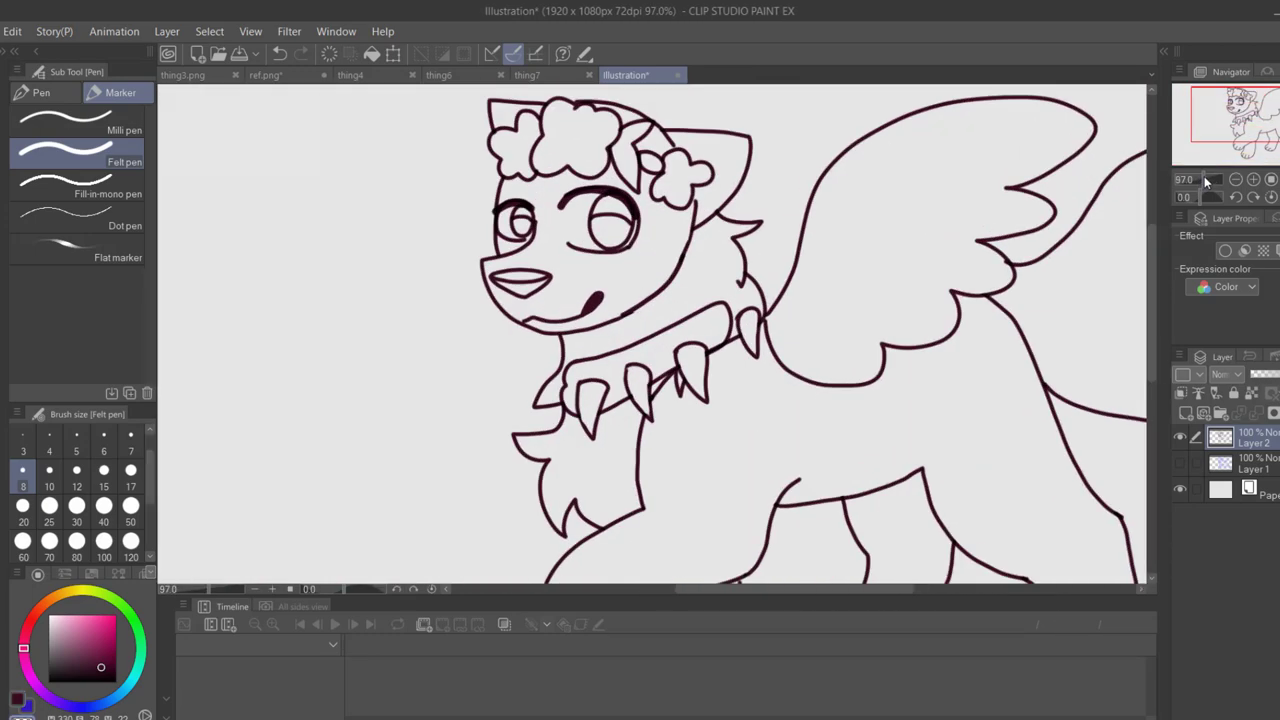
left_click_drag(1245, 127, 1236, 143)
mouse_move(637, 386)
left_mouse_down()
mouse_move(634, 422)
mouse_move(698, 488)
left_mouse_up()
left_click(131, 442)
key("ctrl+z")
mouse_move(627, 393)
left_mouse_down()
mouse_move(609, 397)
mouse_move(618, 462)
mouse_move(671, 481)
mouse_move(625, 400)
left_mouse_up()
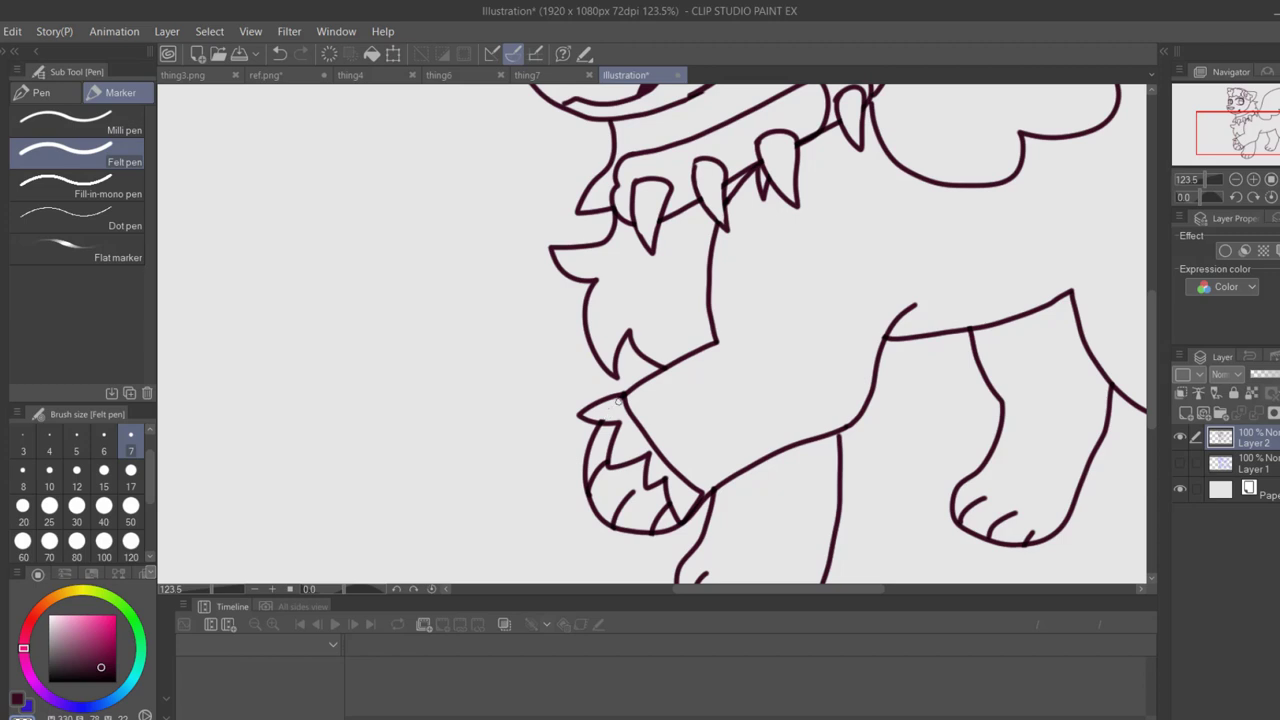
Ink a matching jagged fur cuff above the toes of the standing front paw
left_click_drag(1249, 132, 1269, 141)
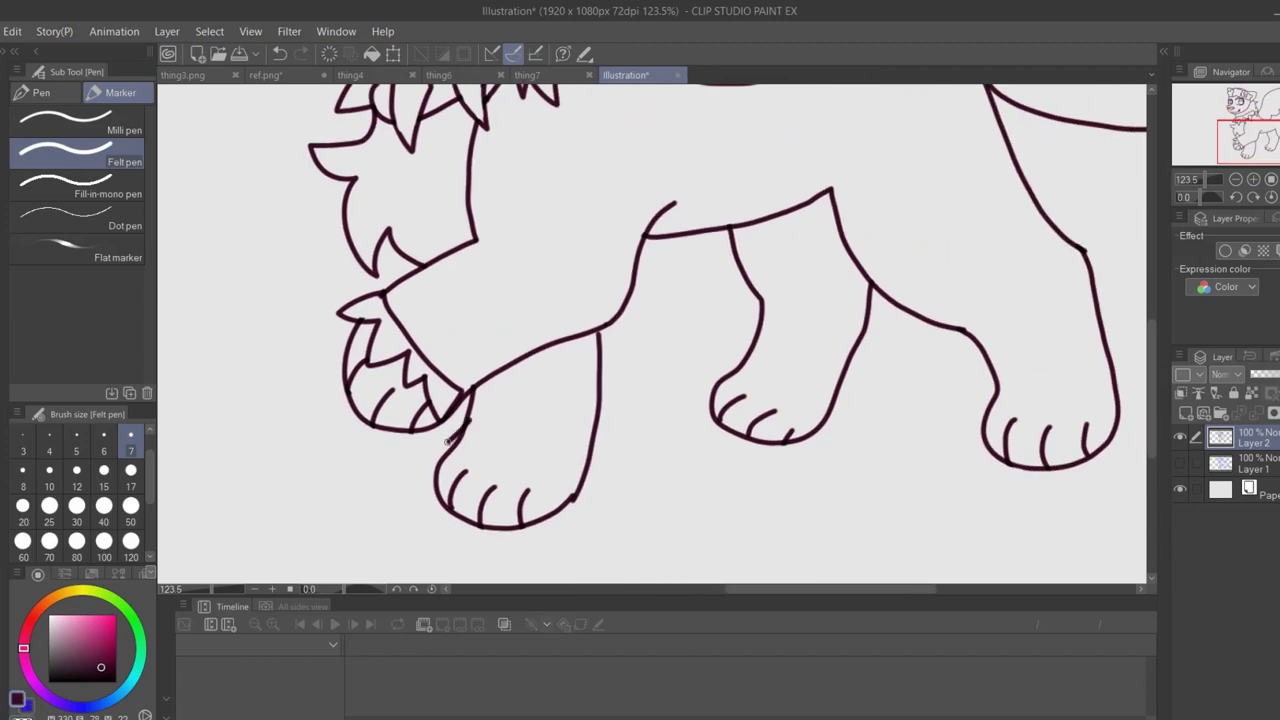
mouse_move(447, 440)
left_mouse_down()
mouse_move(524, 463)
mouse_move(468, 423)
left_mouse_up()
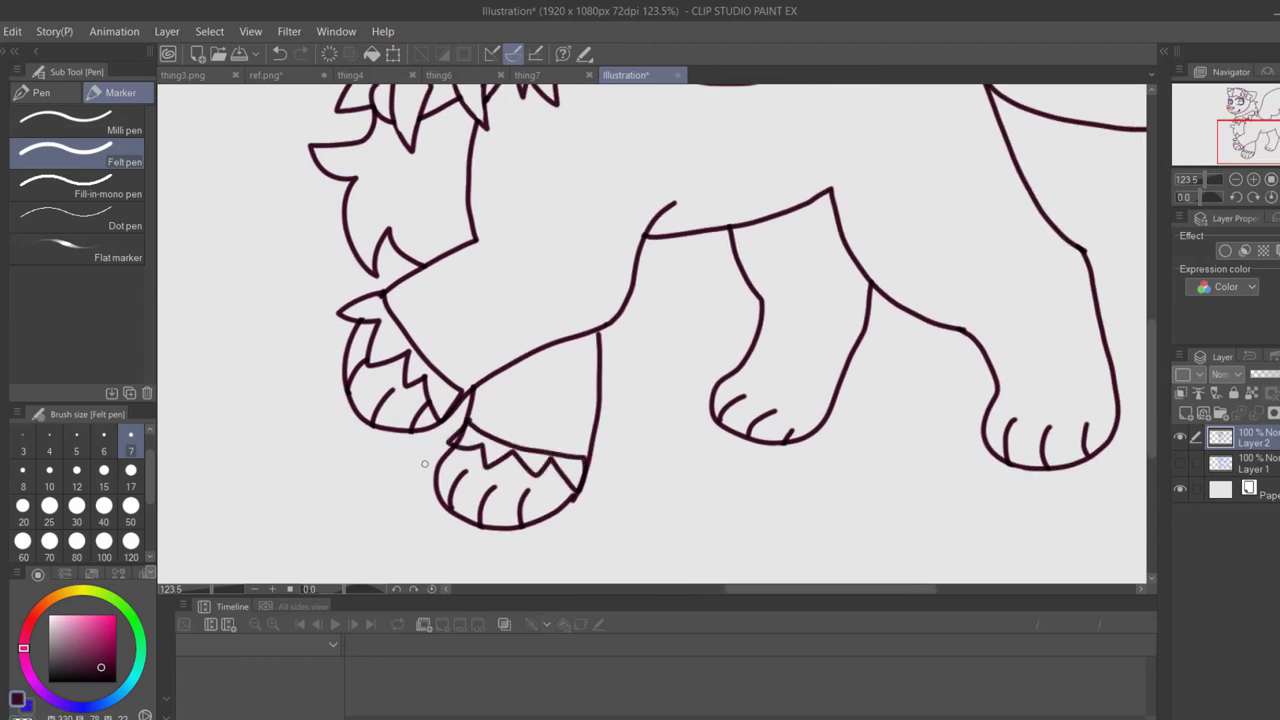
left_click_drag(1204, 180, 1208, 180)
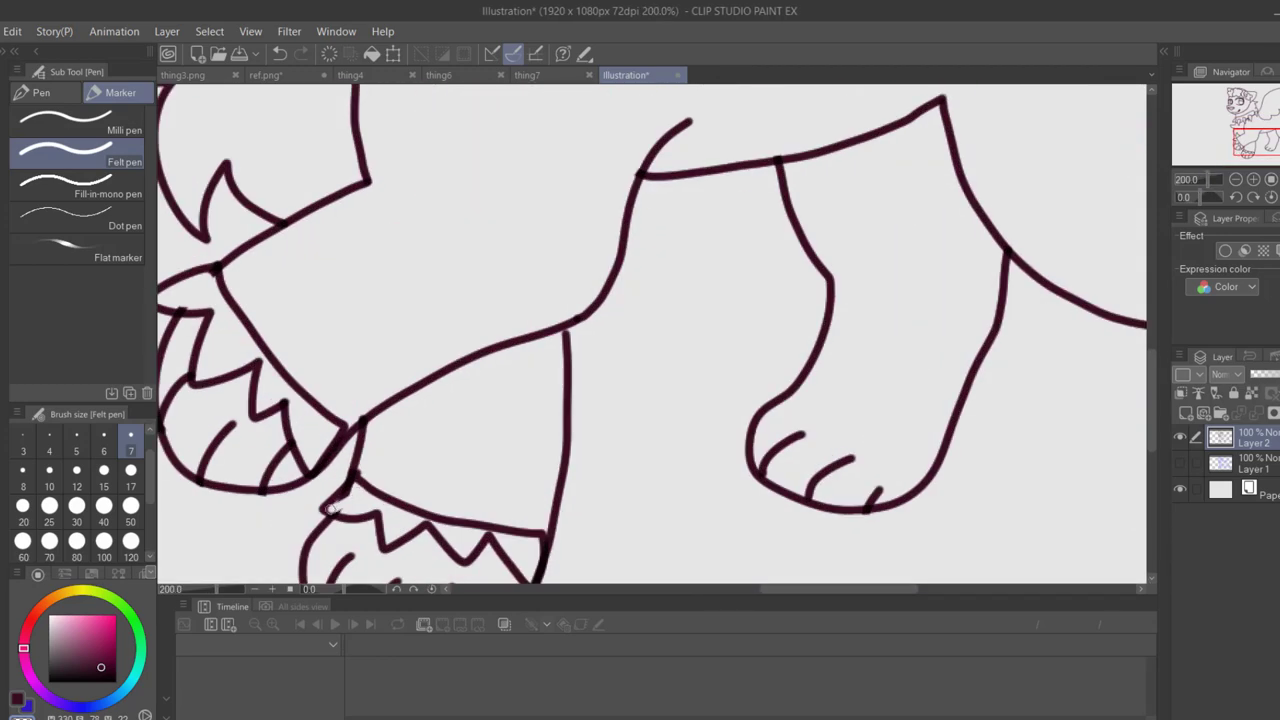
Ink jagged fur cuffs with pointed outer tips around both hind paws, redoing any misplaced strokes
left_click_drag(1260, 142, 1279, 145)
mouse_move(774, 316)
left_mouse_down()
mouse_move(822, 342)
mouse_move(982, 374)
mouse_move(972, 292)
mouse_move(784, 312)
mouse_move(1025, 365)
mouse_move(870, 312)
mouse_move(776, 318)
left_mouse_up()
key("ctrl+z")
key("ctrl+z")
mouse_move(349, 320)
left_mouse_down()
mouse_move(405, 299)
mouse_move(478, 392)
mouse_move(528, 370)
mouse_move(387, 292)
left_mouse_up()
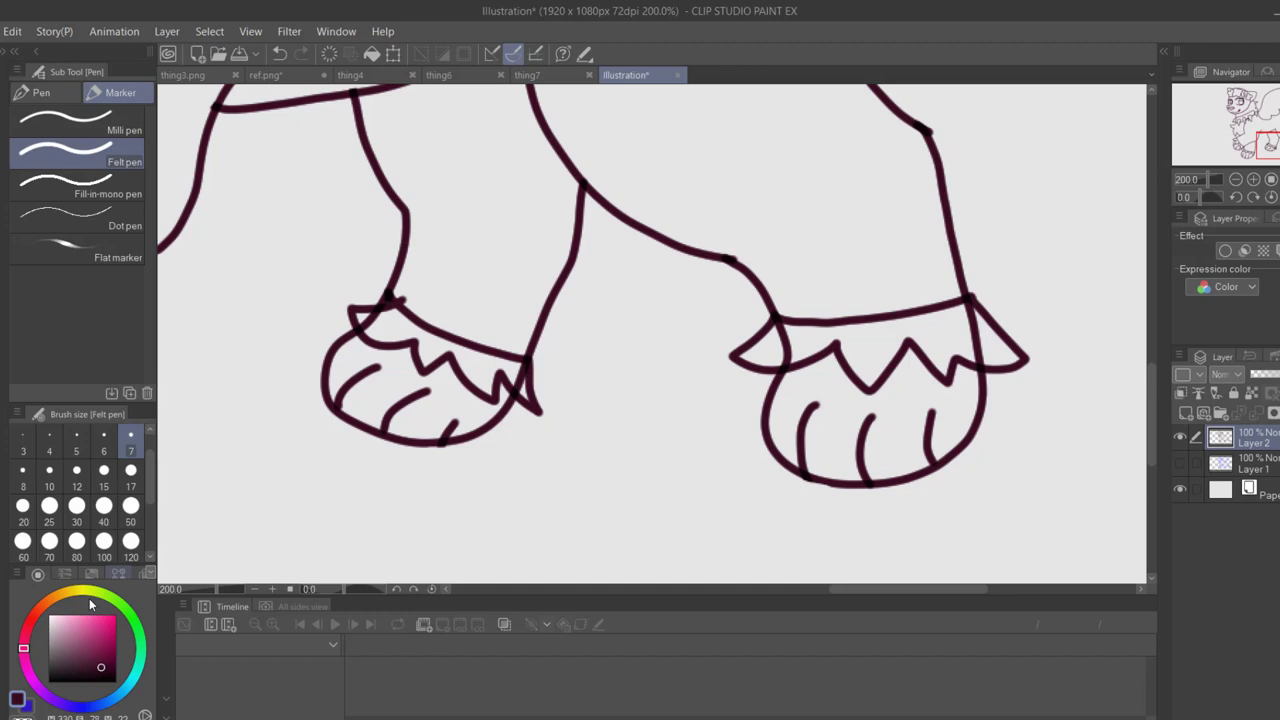
Erase the leg outlines that cross the hind-paw cuffs and tidy the join where the tail meets the wing
left_click(25, 707)
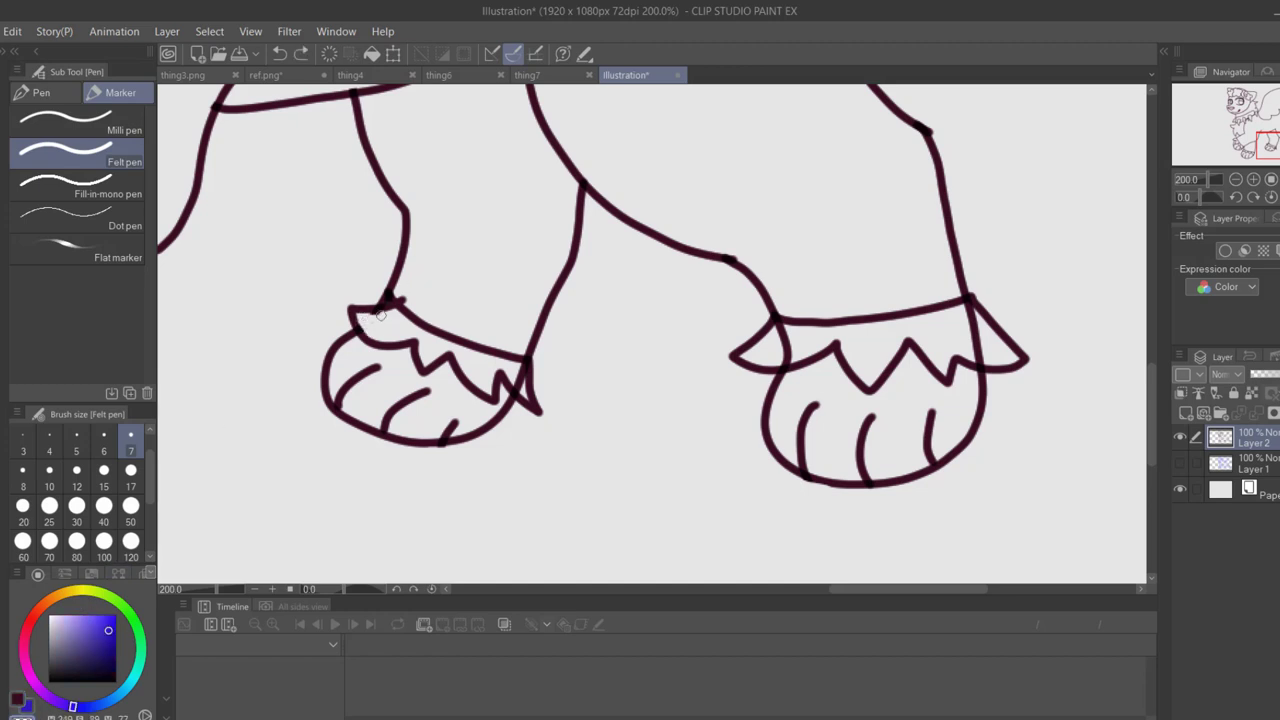
left_click(17, 699)
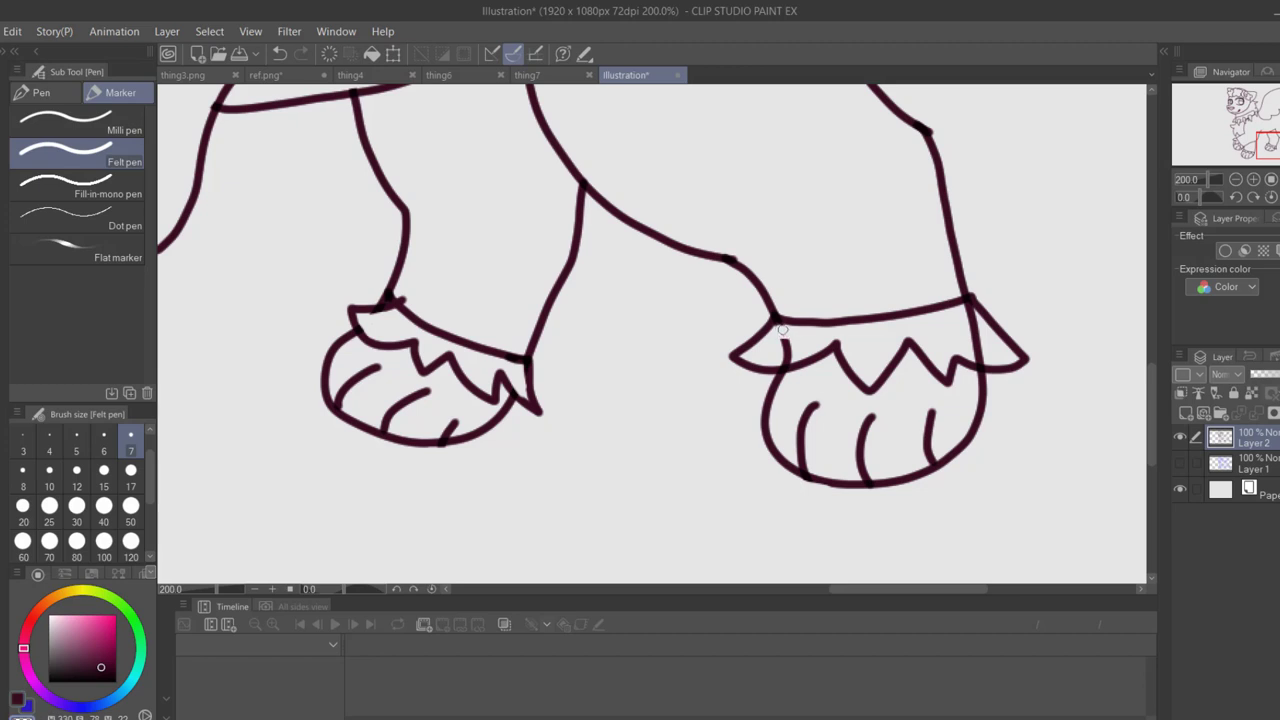
left_click(1203, 181)
left_click_drag(1210, 155, 1212, 120)
left_click(1209, 180)
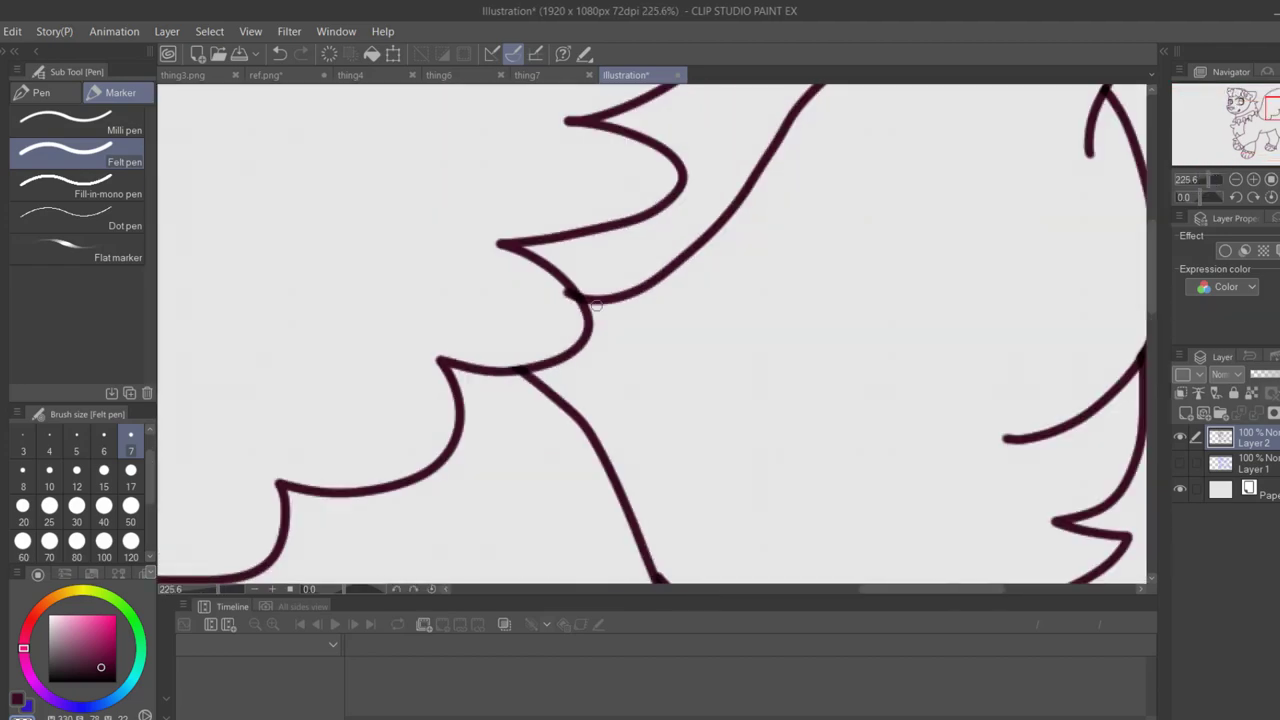
key("ctrl+0")
scroll(951, 234, "up", 2)
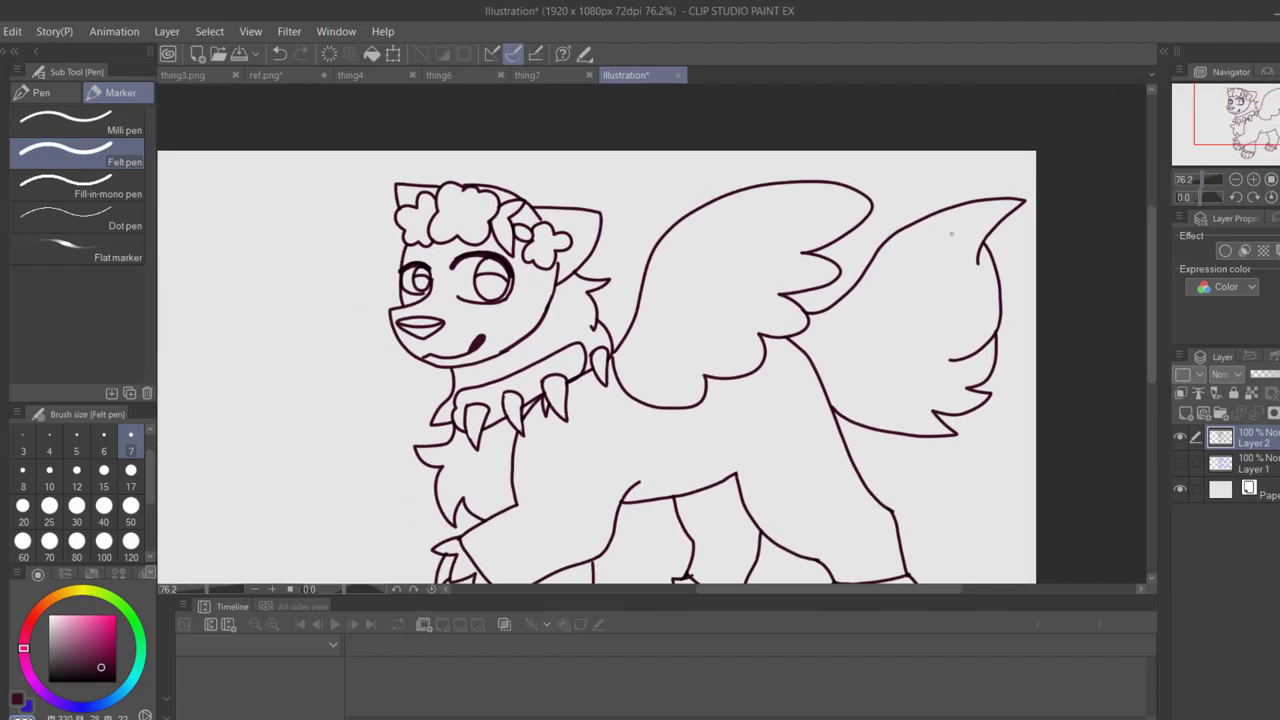
Ink the leading edge of the far wing behind the near wing and save the illustration as arcticwolf
left_click_drag(606, 326, 730, 188)
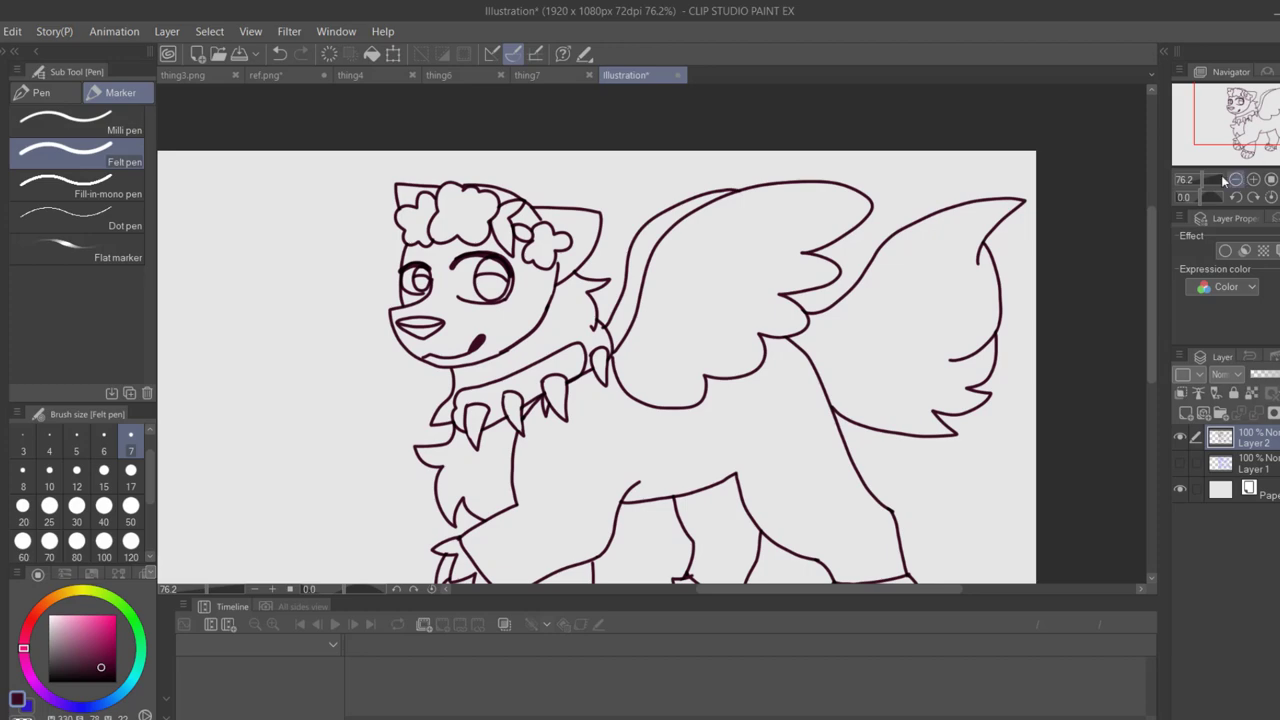
left_click(1212, 180)
left_click(22, 717)
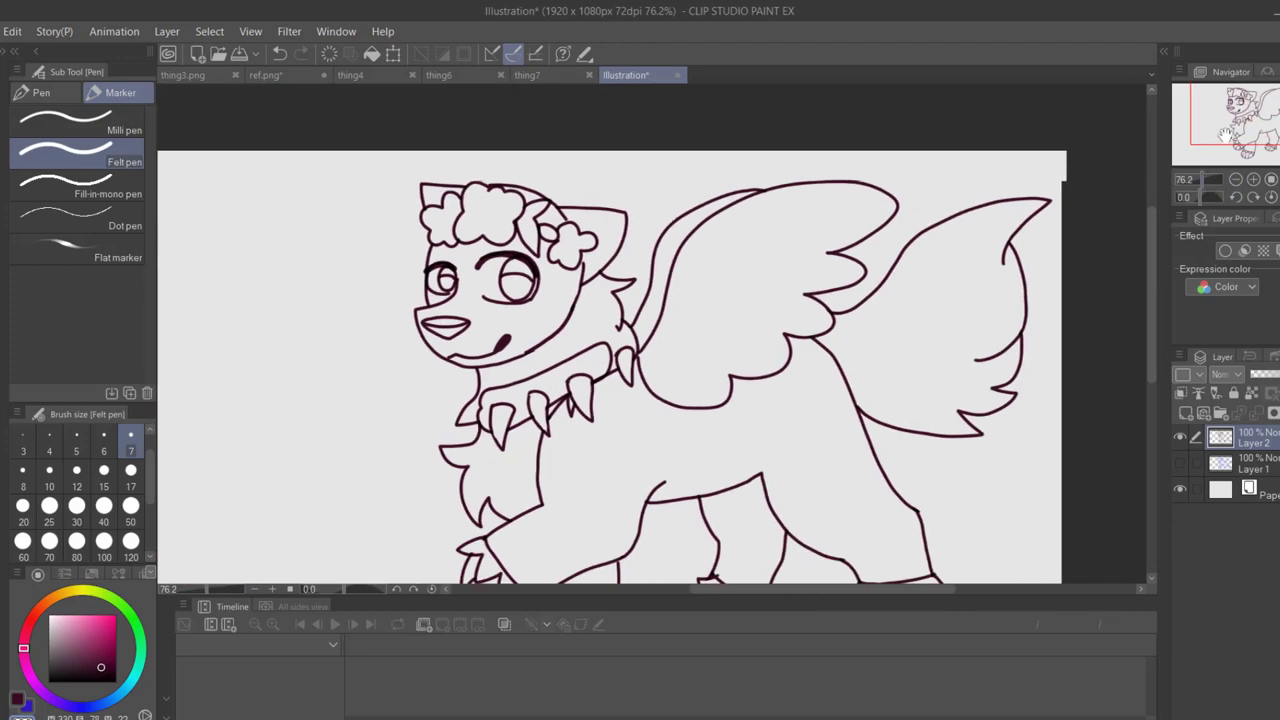
scroll(626, 338, "up", 2)
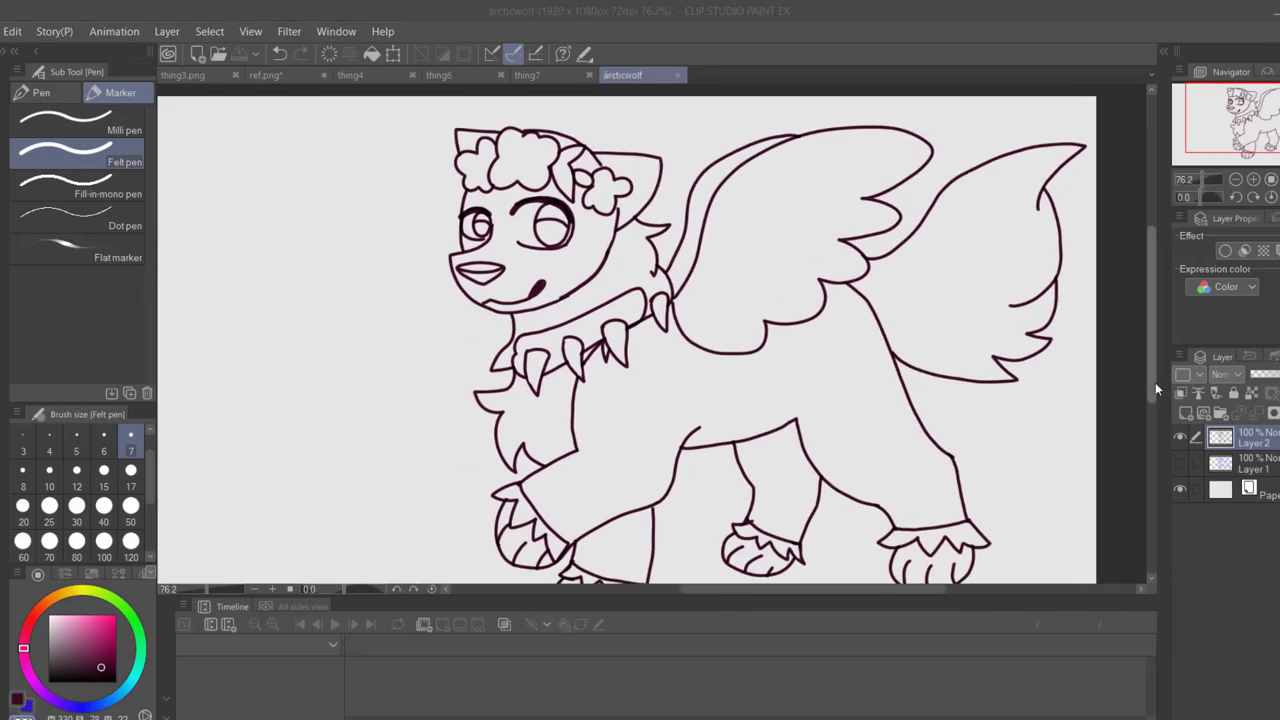
Add a new layer between the sketch and the line art, and make the line-art layer active again
left_click(1220, 460)
left_click(1186, 413)
left_click(1267, 446)
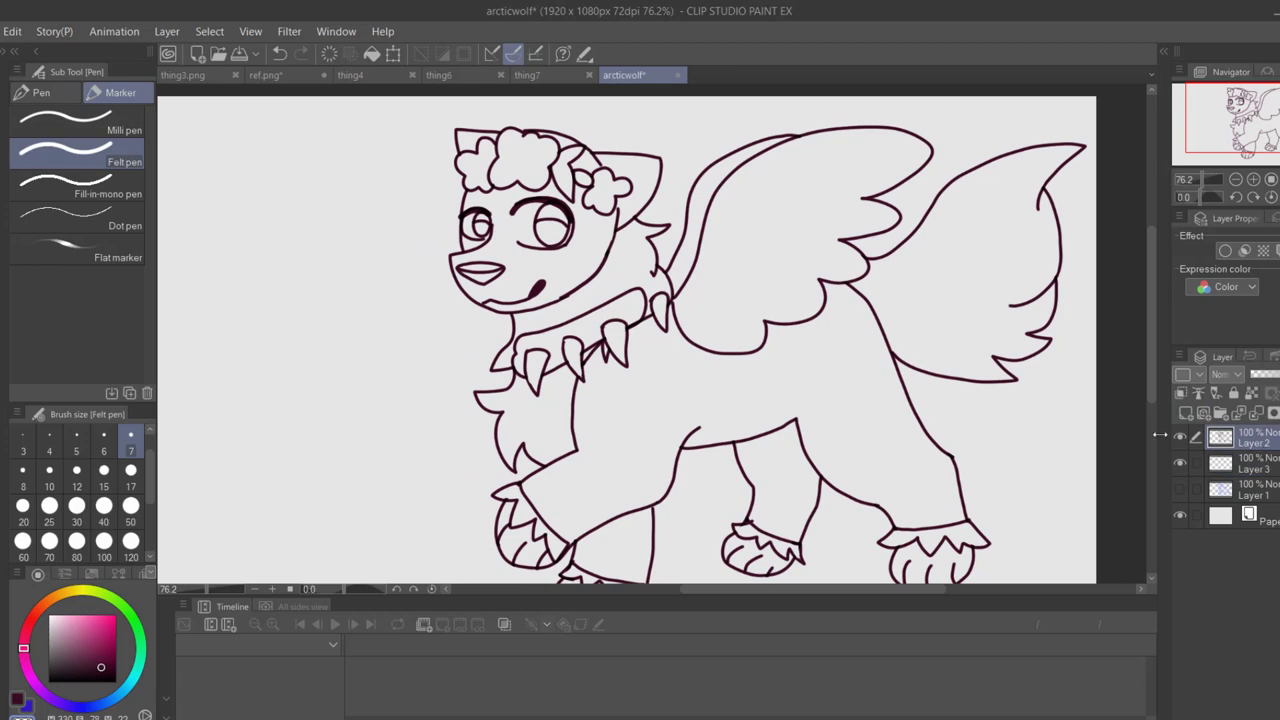
key("w")
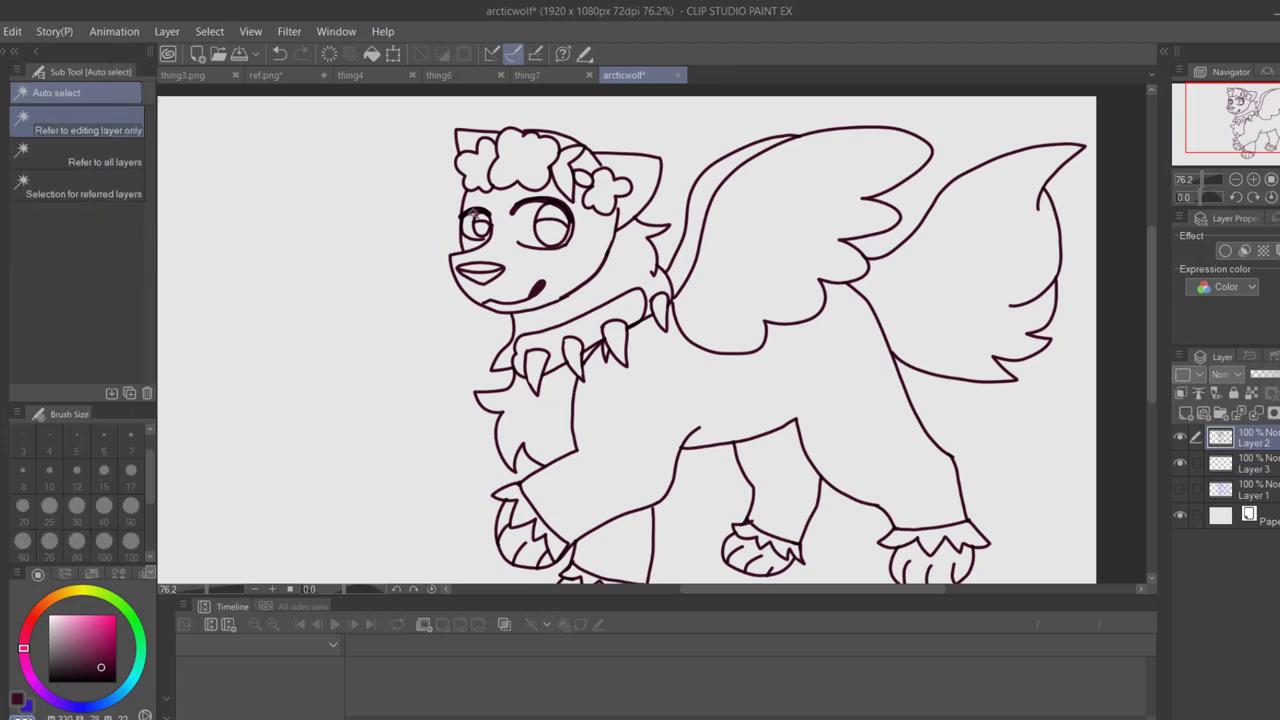
left_click(468, 240)
left_click(520, 196)
left_click(357, 339)
Ink an inner-ear line on both ears and close the gap in the face outline below the flower with the Felt pen
left_click_drag(1189, 120, 1166, 104)
left_click_drag(1203, 179, 1207, 178)
key("p")
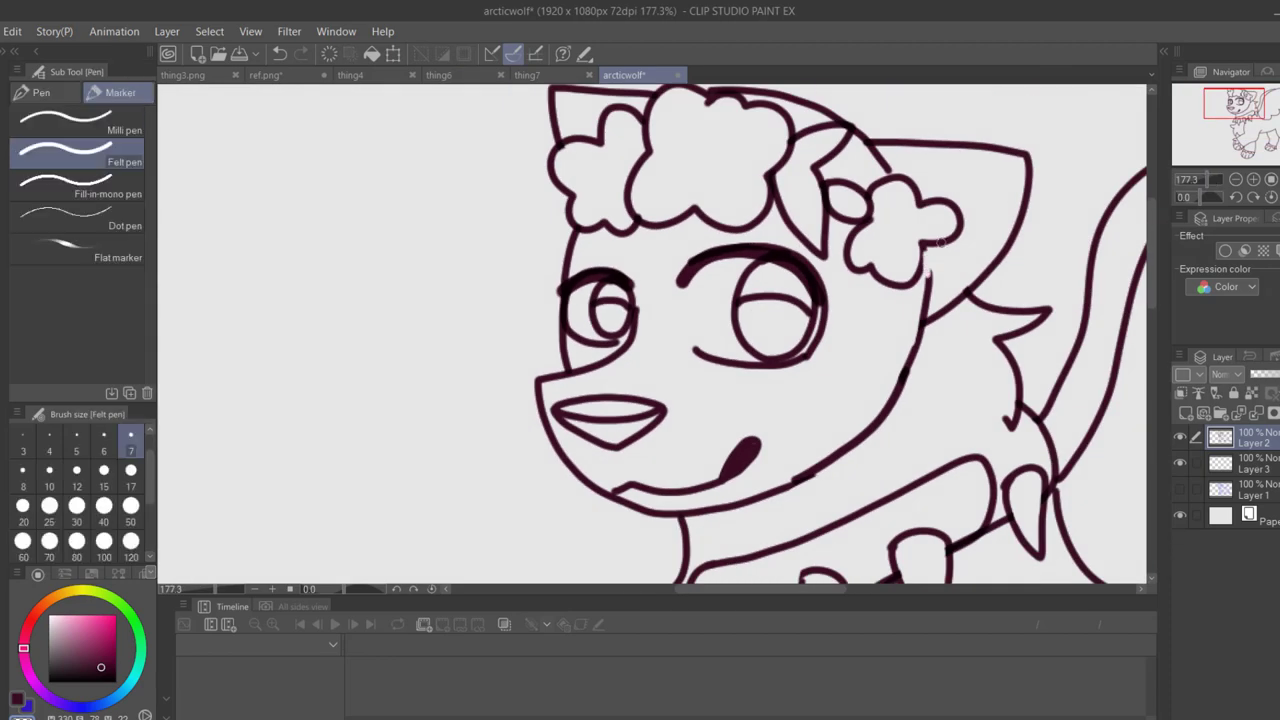
key("ctrl+z")
key("c")
left_click_drag(918, 186, 1028, 156)
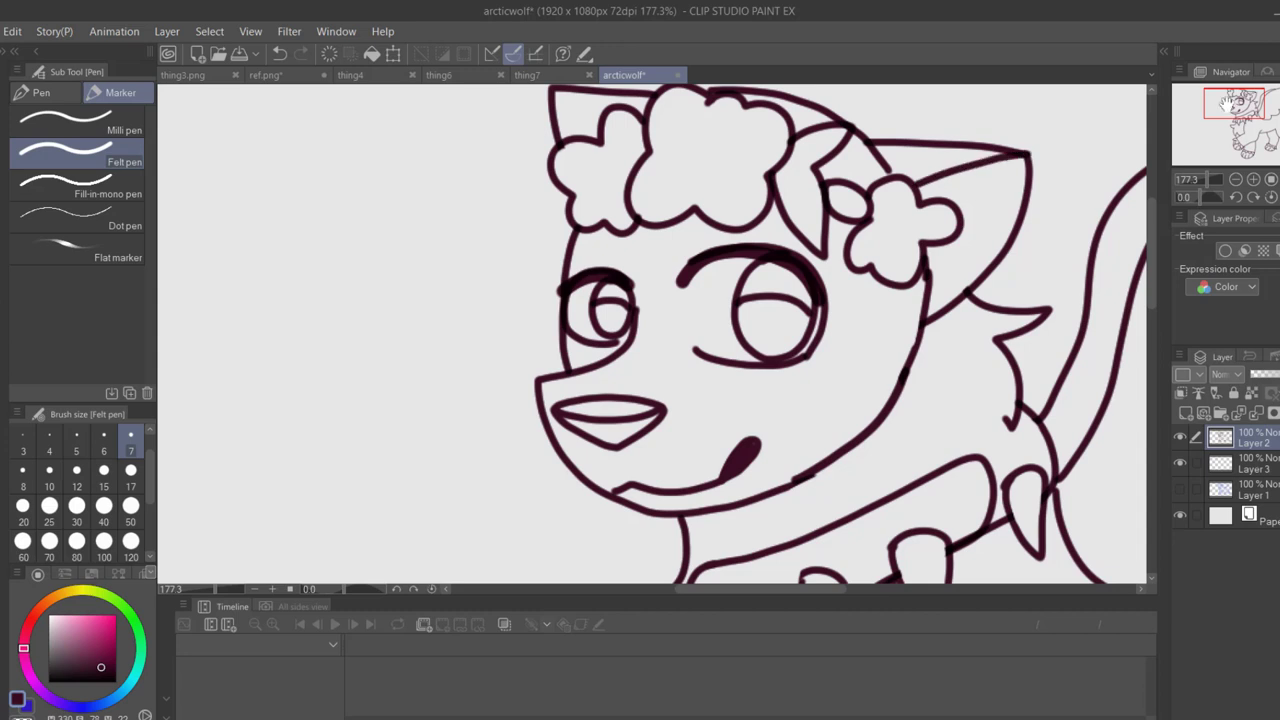
left_click_drag(1227, 104, 1222, 96)
left_click_drag(637, 218, 682, 262)
key("ctrl+z")
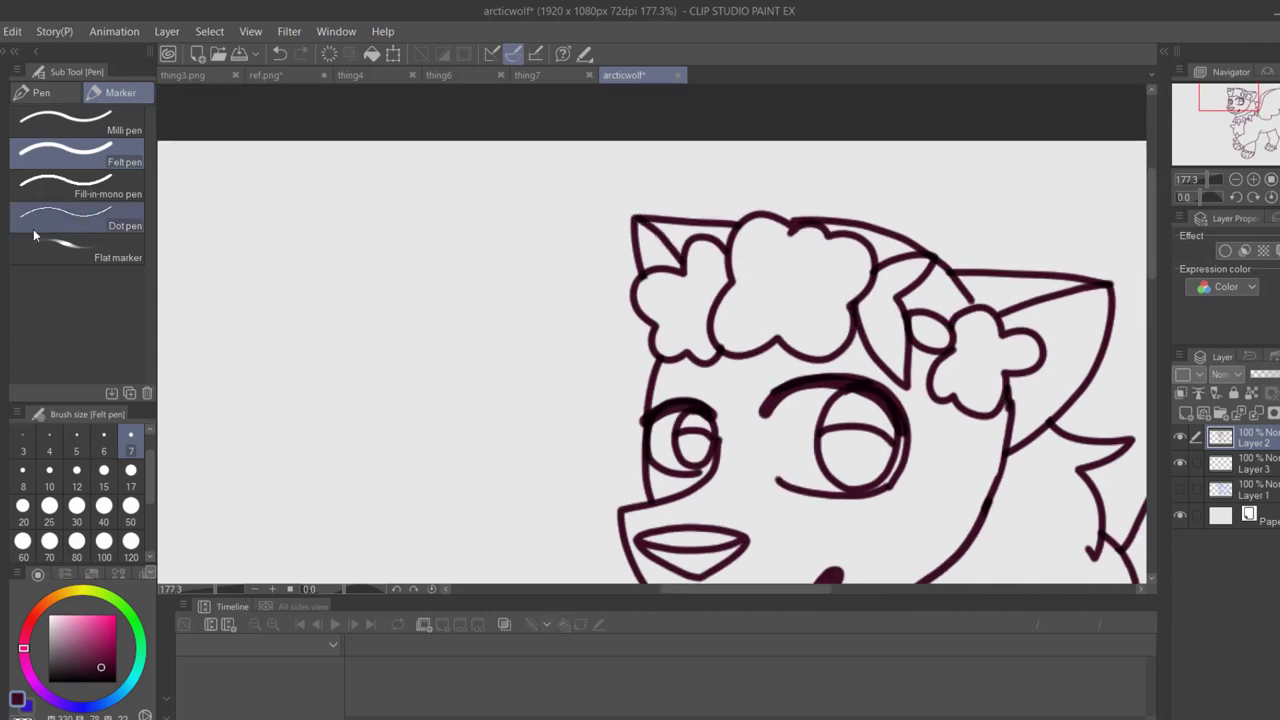
Auto-select the enclosed face, ear, body, leg and tail areas of the line-art layer as one combined selection
left_click(3, 233)
left_click(677, 230)
left_click(878, 240)
left_click(936, 290)
left_click(1013, 286)
left_click(950, 430)
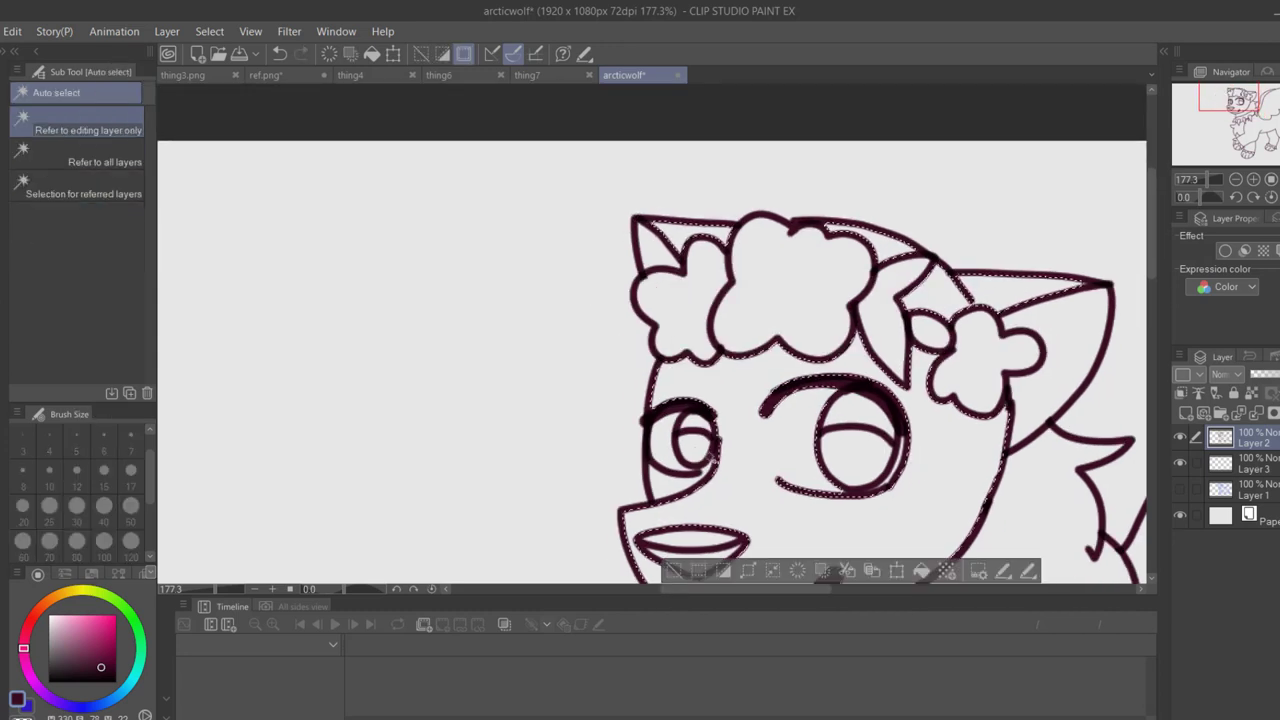
left_click_drag(1236, 102, 1273, 122)
left_click(800, 360)
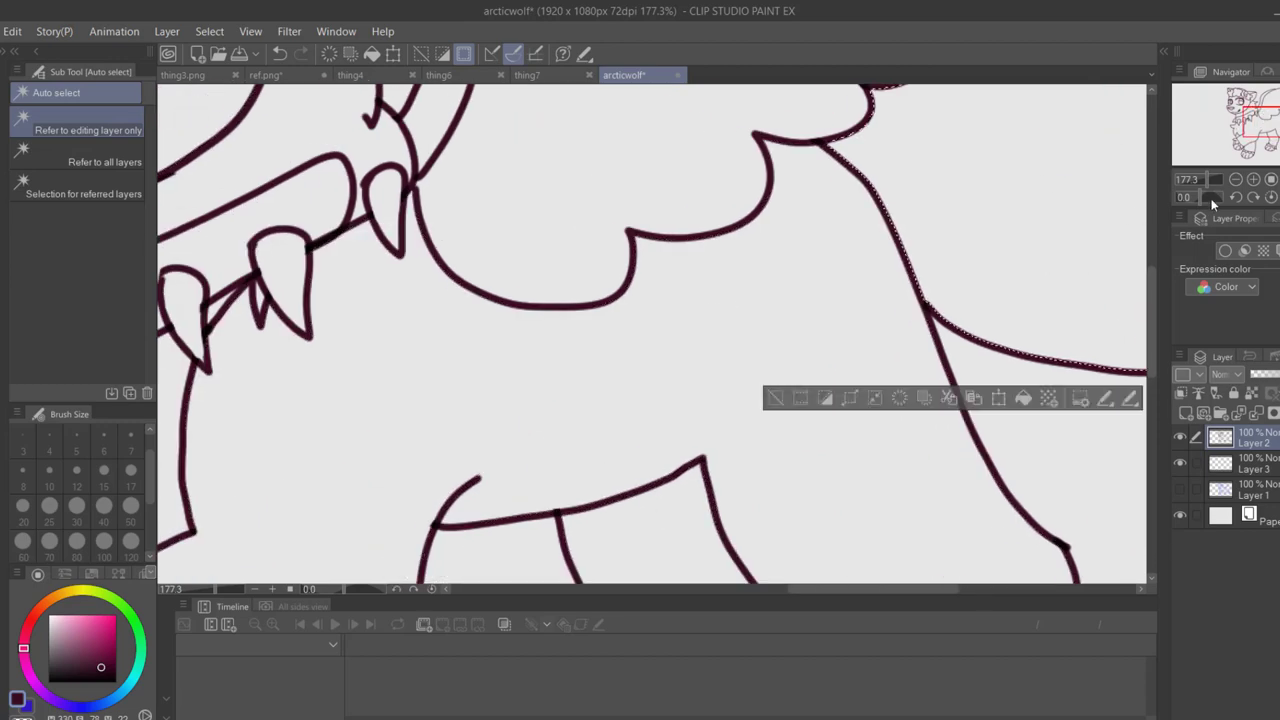
scroll(655, 511, "down", 4)
left_click(550, 482)
left_click_drag(1245, 146, 1220, 127)
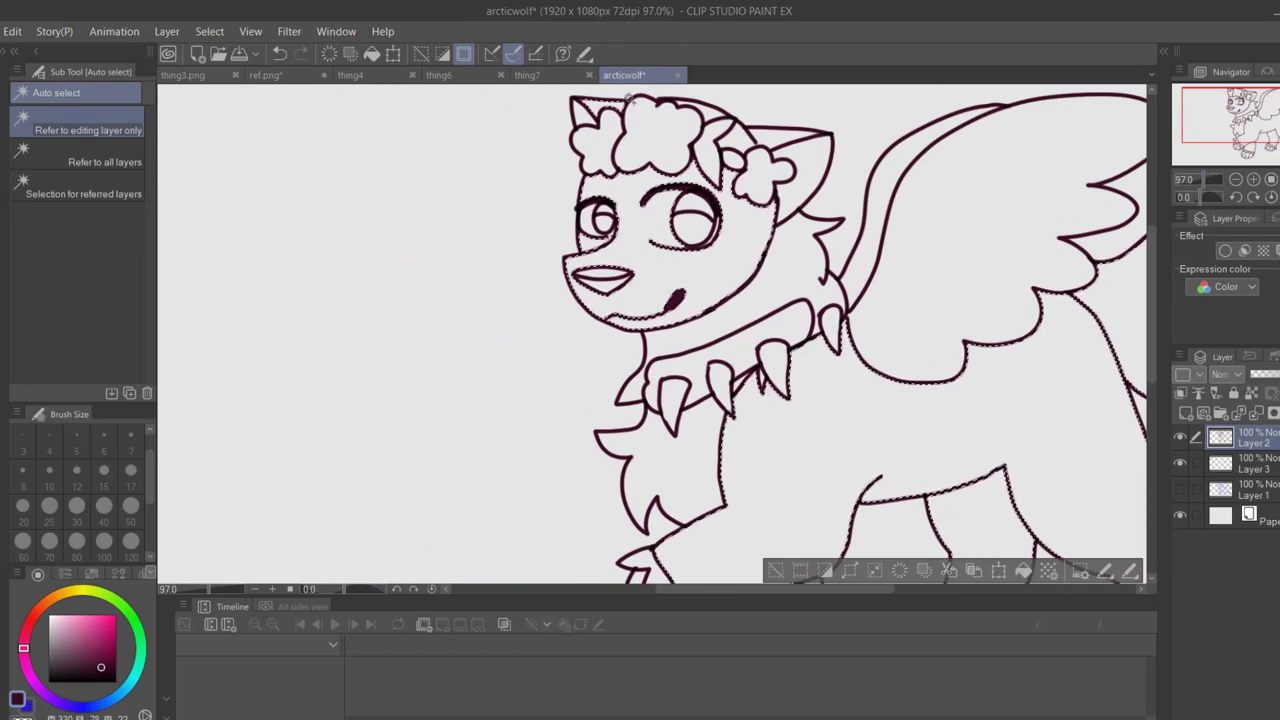
left_click(736, 138)
Fill the selected head, body, leg and tail areas with a pale peach colour on Layer 3
left_click(1252, 464)
left_click(48, 602)
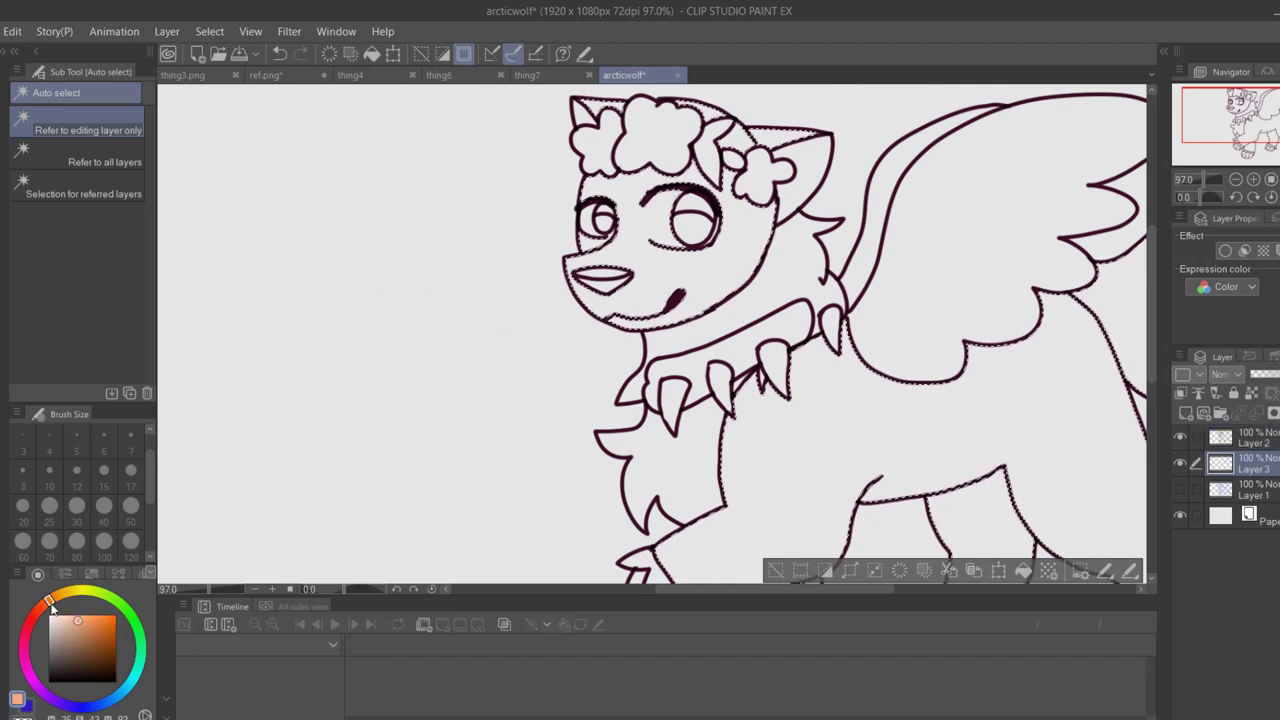
left_click(66, 621)
key("alt+BackSpace")
Set the secondary colour to a dusty pink and refill the selected areas with it
left_click(25, 657)
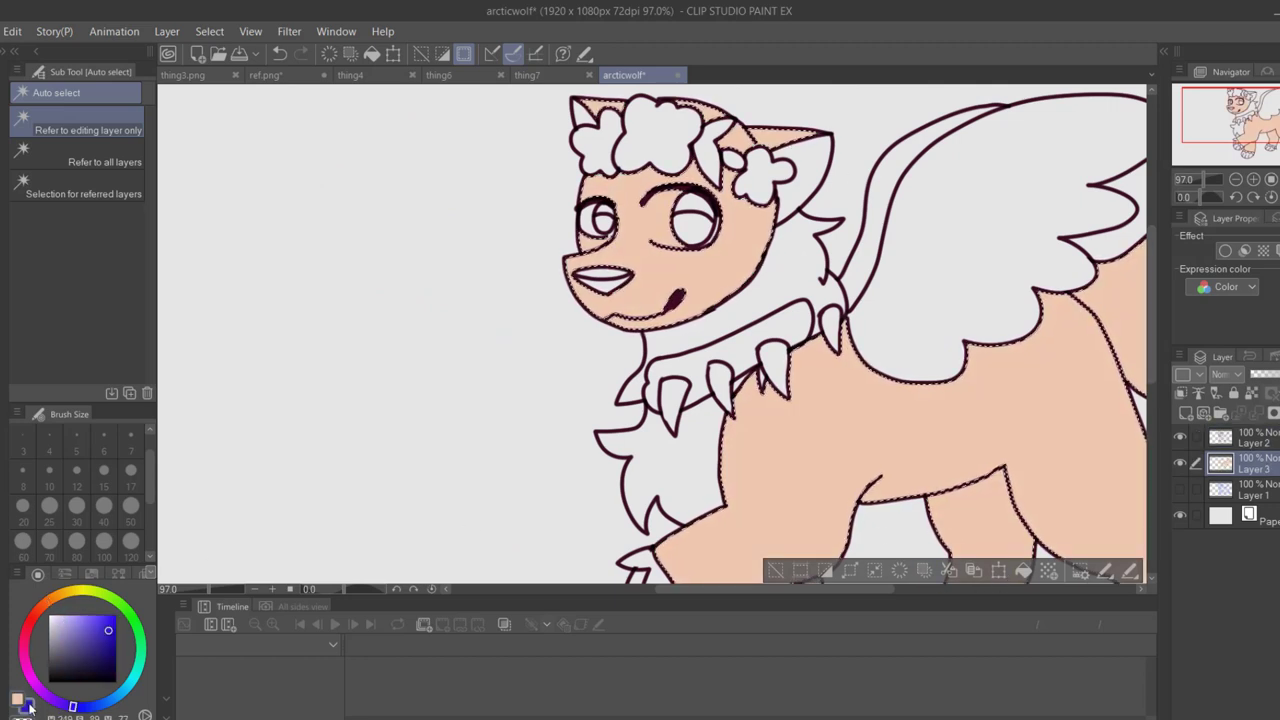
left_click(82, 619)
left_click(1023, 572)
left_click_drag(1226, 116, 1262, 115)
left_click(70, 632)
key("alt+BackSpace")
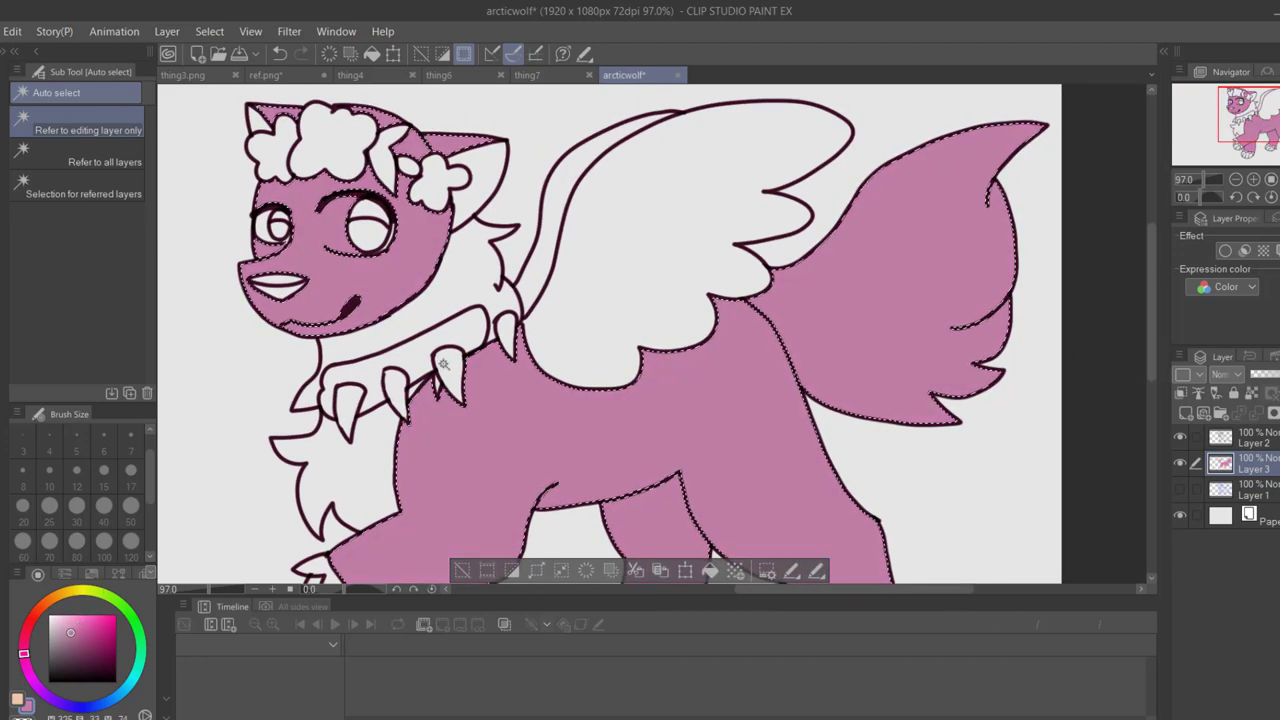
Mute the main peach colour to a greyish beige and choose the Turnip pen
left_click(17, 700)
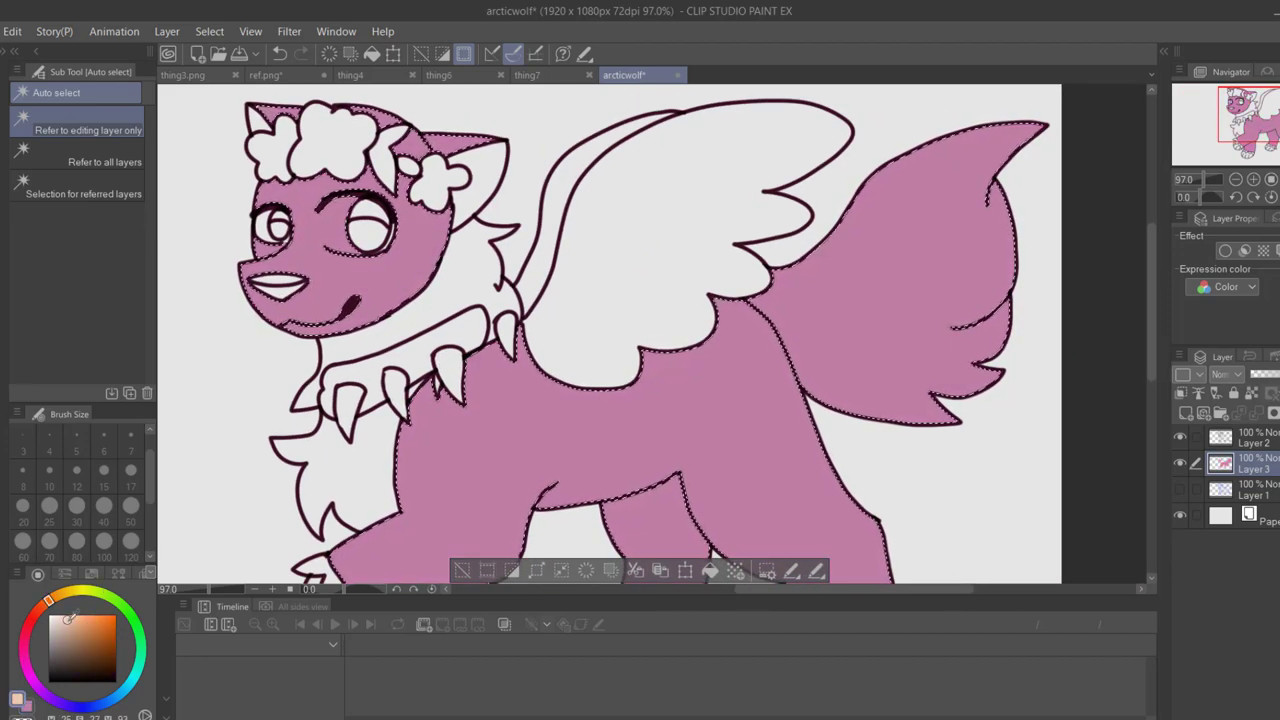
left_click(58, 629)
left_click(5, 291)
left_click_drag(1263, 117, 1253, 125)
left_click(46, 92)
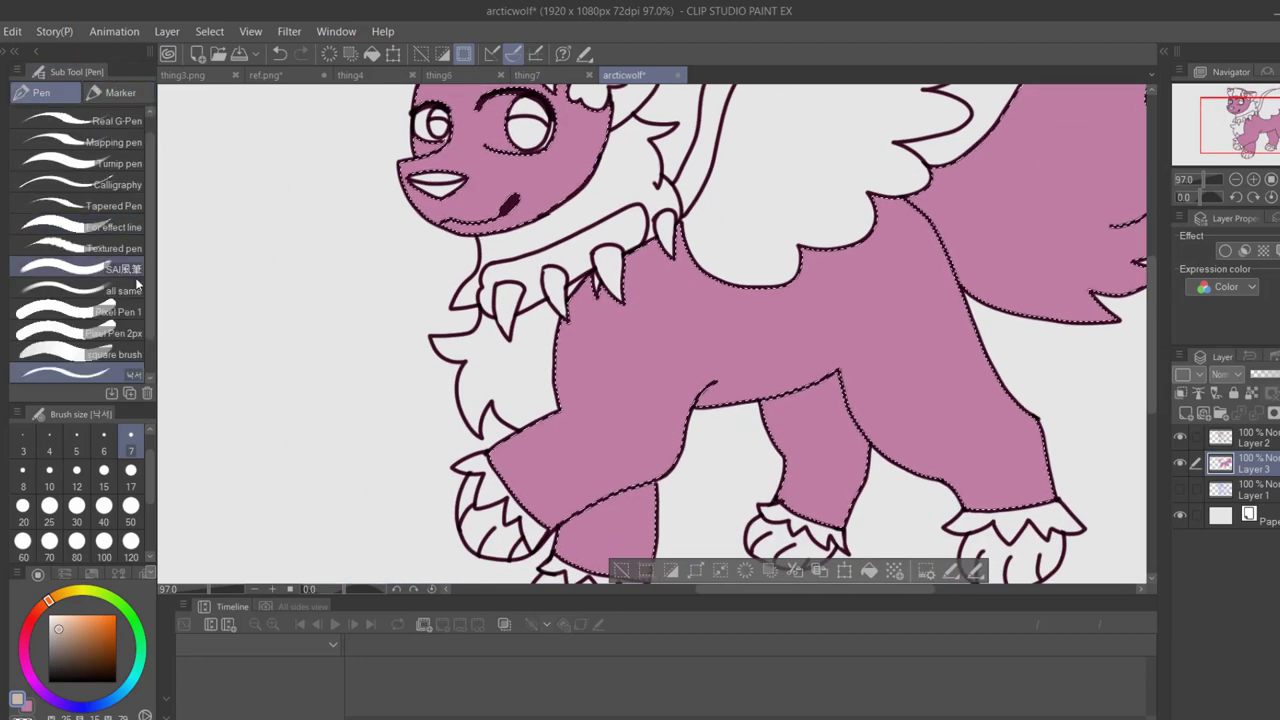
left_click(113, 163)
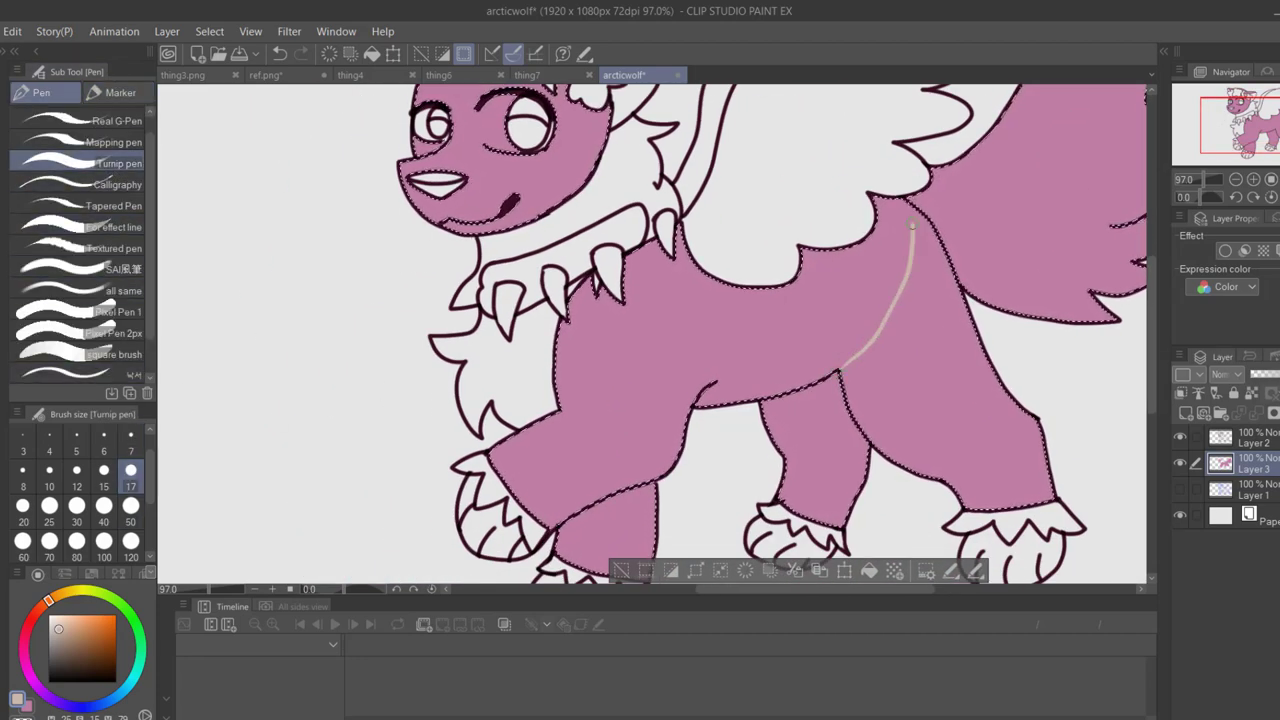
Try a beige dividing stroke at the haunch, undo it, and fill the body and legs with the greyish beige instead
left_click_drag(912, 227, 910, 203)
key("ctrl+z")
mouse_move(1061, 93)
left_mouse_down()
mouse_move(825, 227)
mouse_move(972, 107)
left_mouse_up()
key("g")
left_click(640, 350)
left_click(532, 523)
left_click(735, 480)
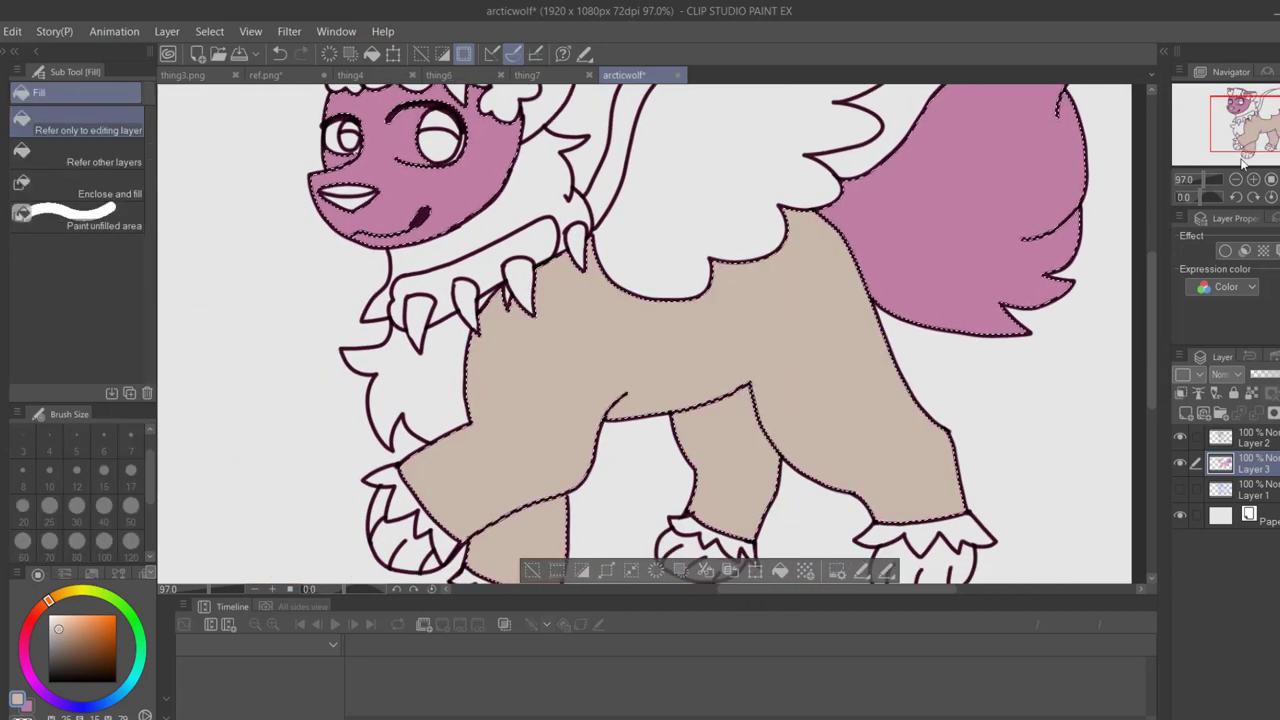
Paint the muzzle and lower cheek beige with the Turnip pen, outlining at size 17 and filling in at size 50
left_click_drag(1243, 160, 1256, 112)
left_click(6, 296)
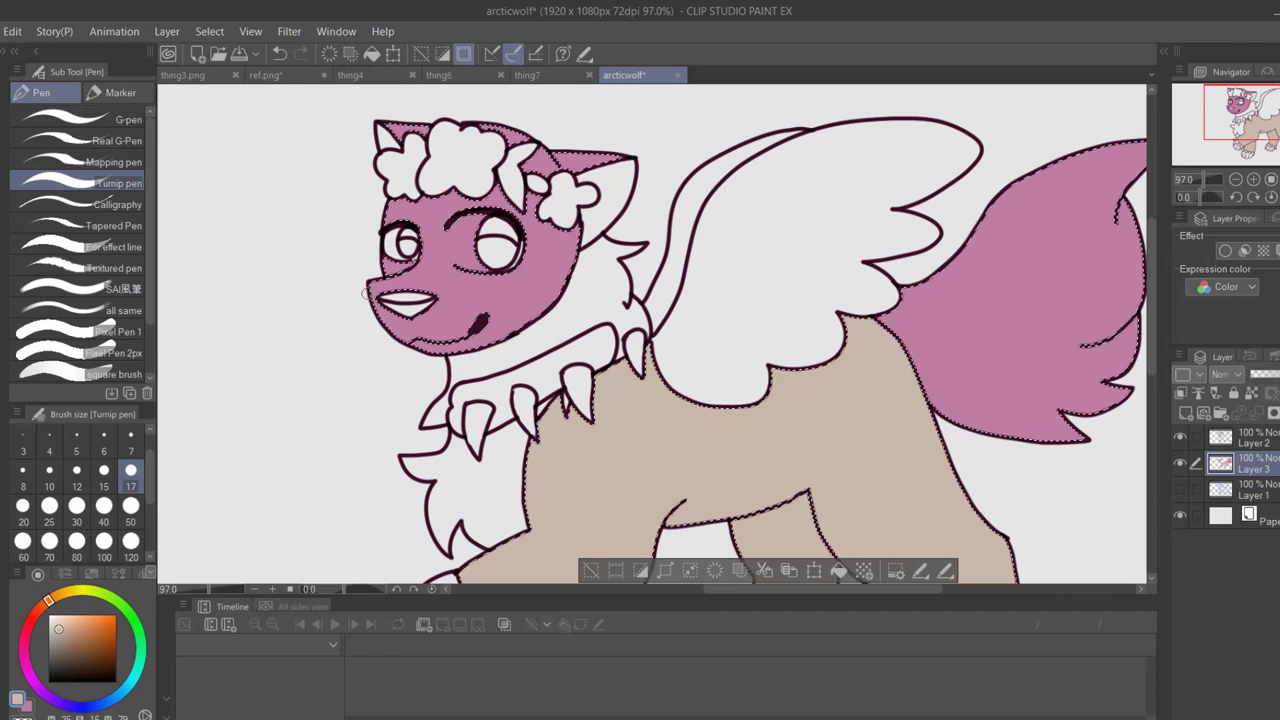
mouse_move(438, 295)
left_mouse_down()
mouse_move(466, 266)
mouse_move(556, 300)
left_mouse_up()
left_click(131, 509)
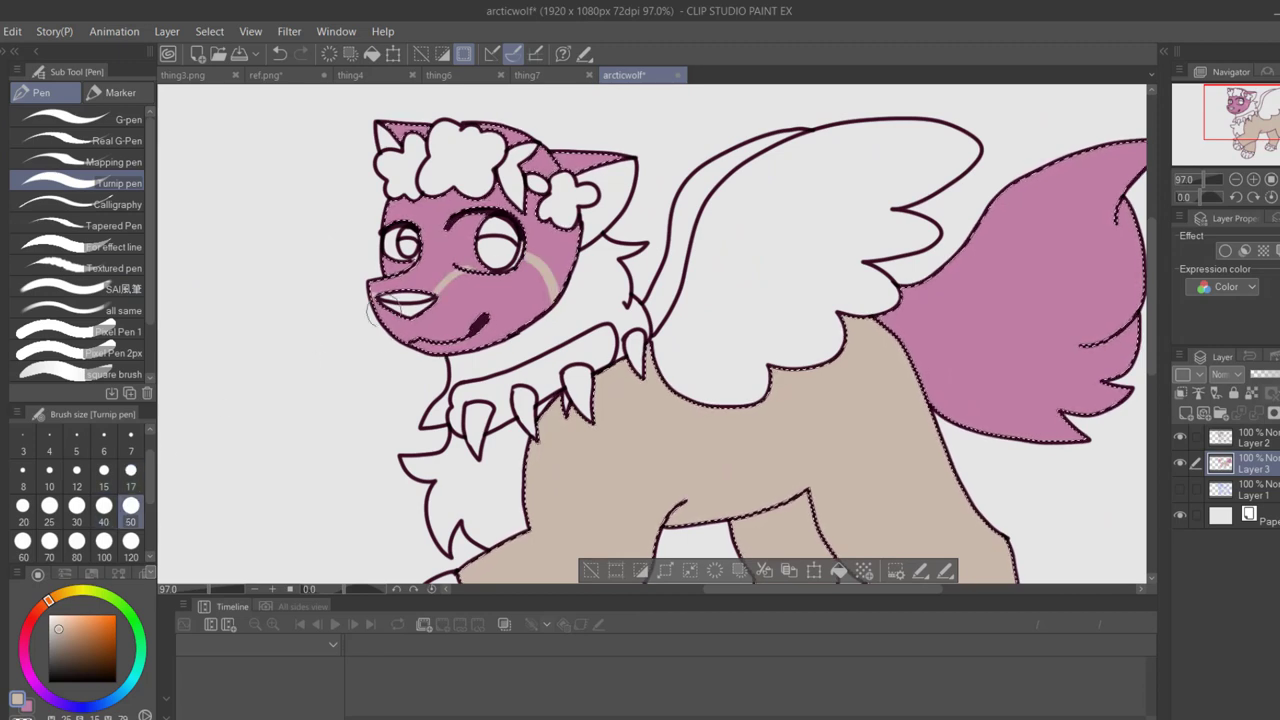
left_click_drag(380, 312, 452, 318)
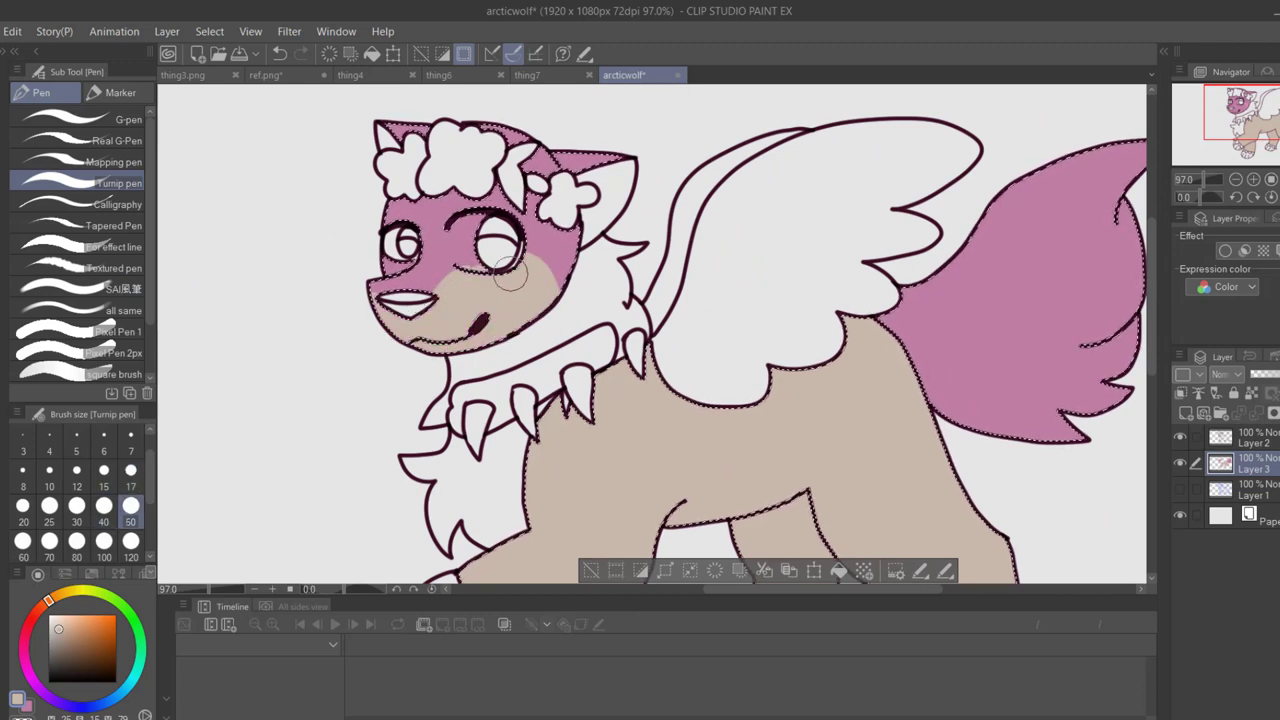
left_click(131, 474)
Sample the dusty pink from the tail and fill the body and legs with it
left_click_drag(1250, 128, 1241, 122)
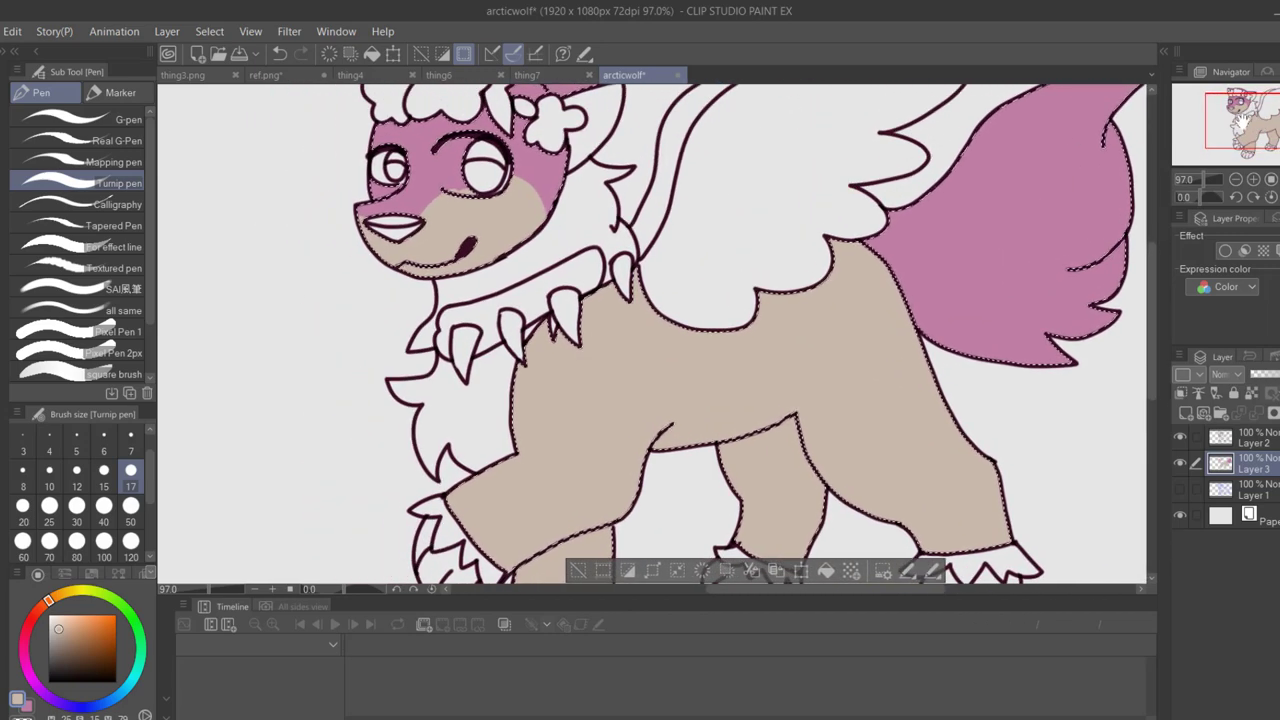
left_click(930, 233, "alt")
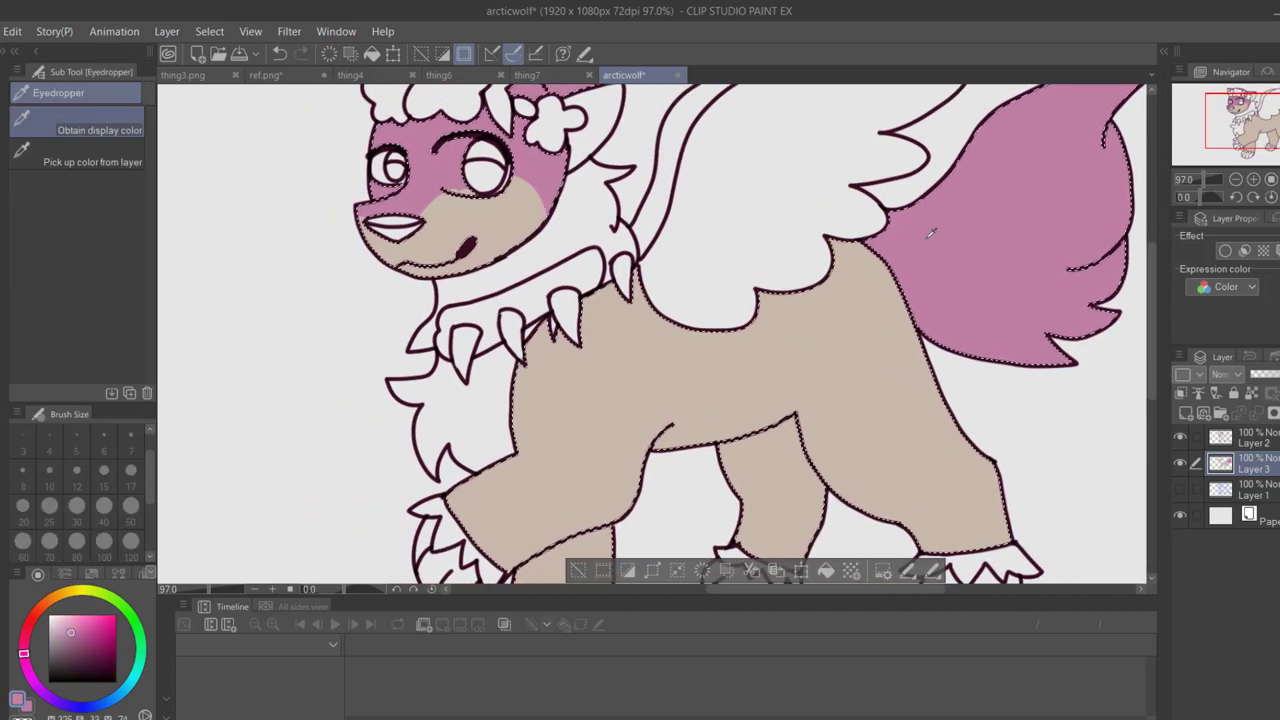
key("g")
left_click(591, 377)
left_click(568, 562)
left_click(772, 512)
Sample the muzzle's beige and draw Turnip pen dividing lines across the foreleg, along the belly and haunch, and through the tail
key("i")
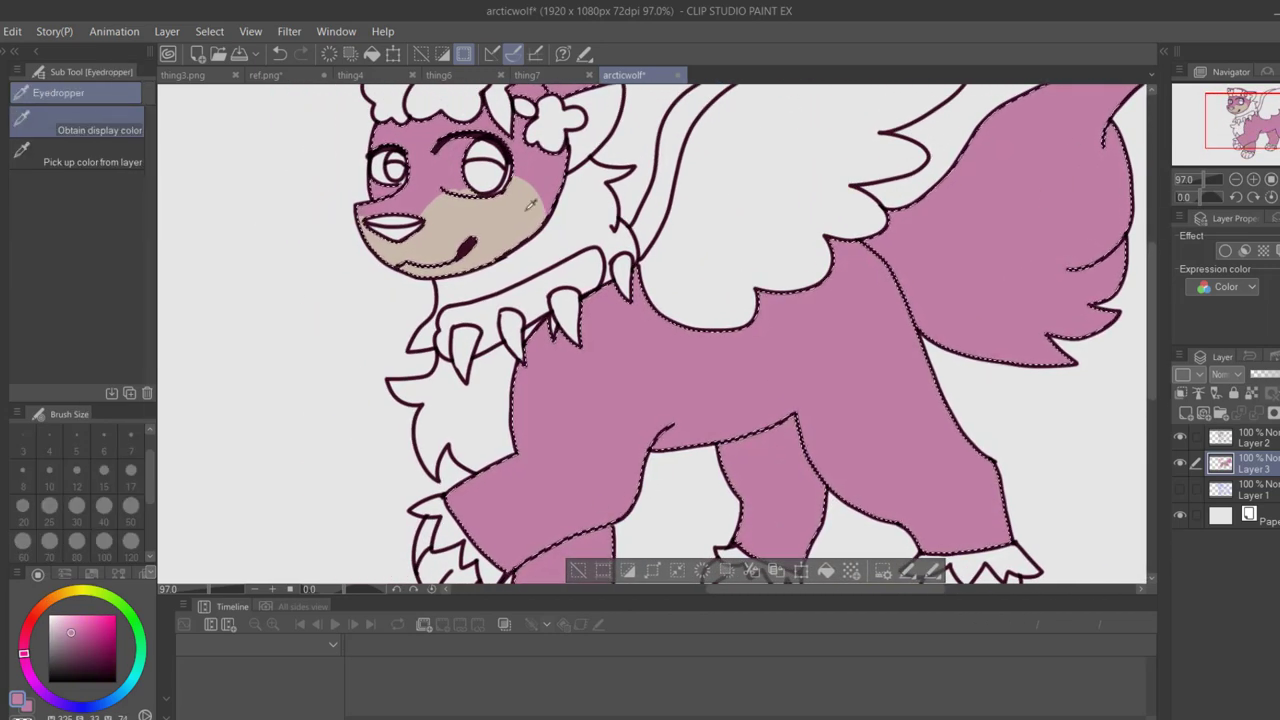
left_click(530, 205)
key("p")
left_click_drag(1241, 122, 1241, 134)
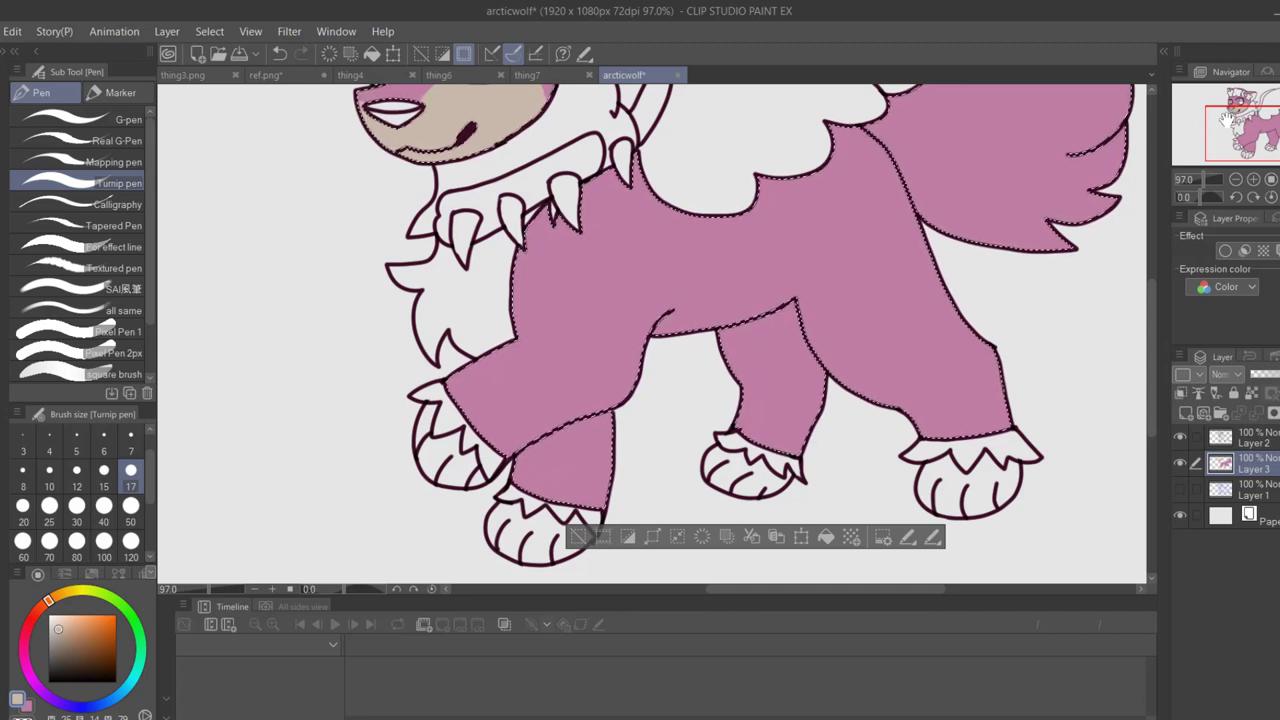
left_click_drag(518, 343, 632, 347)
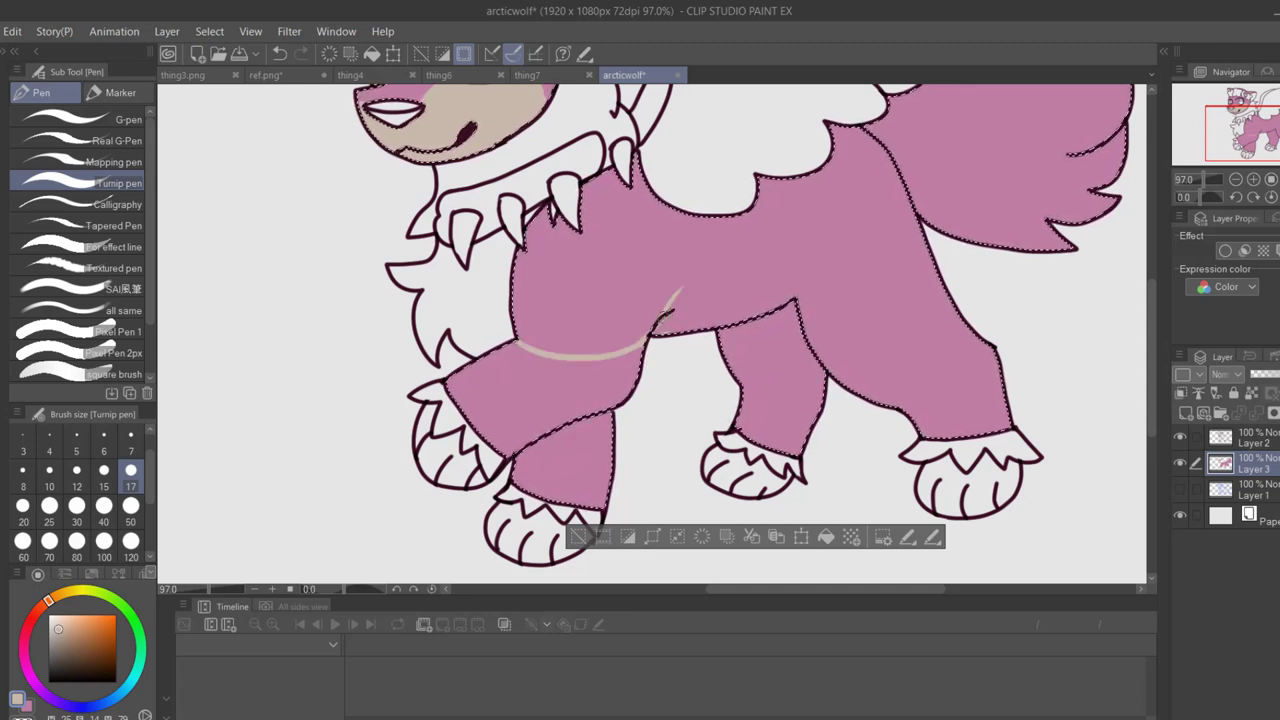
left_click_drag(828, 222, 921, 240)
left_click(1269, 118)
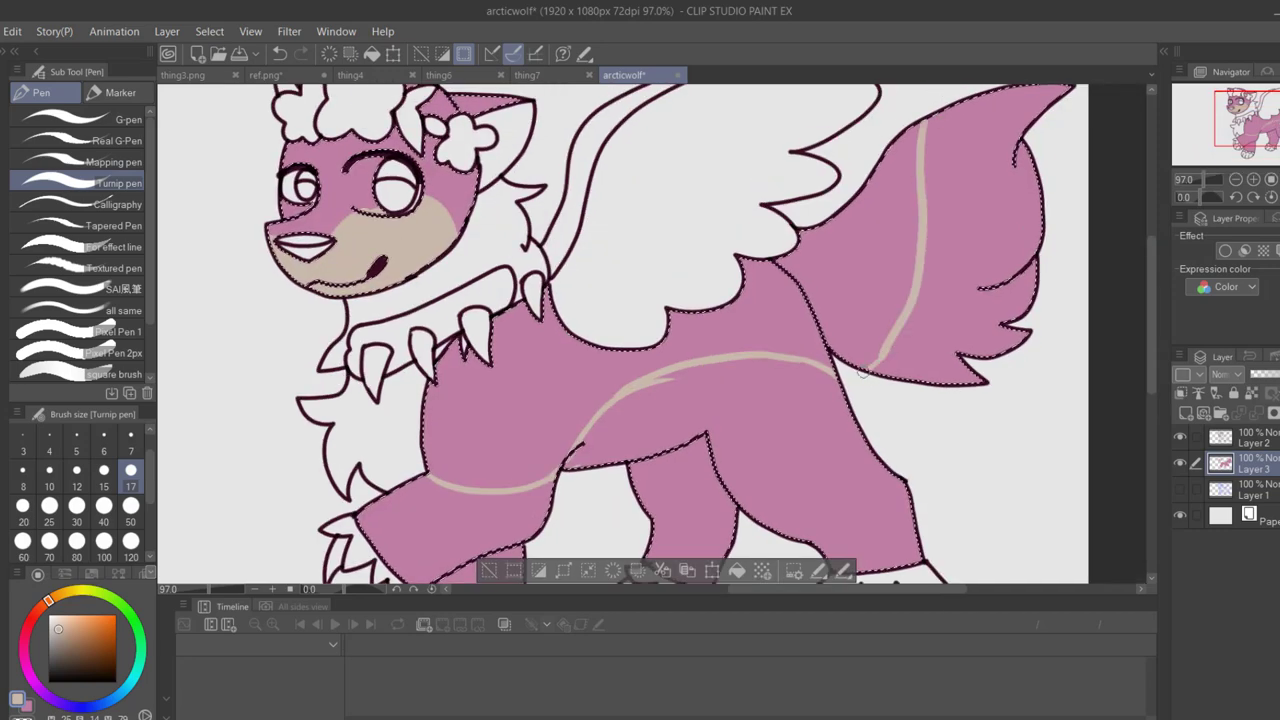
Try filling the foreleg and haunch below the dividing lines with beige
key("g")
left_click(486, 521)
left_click(735, 415)
left_click_drag(1226, 133, 1219, 137)
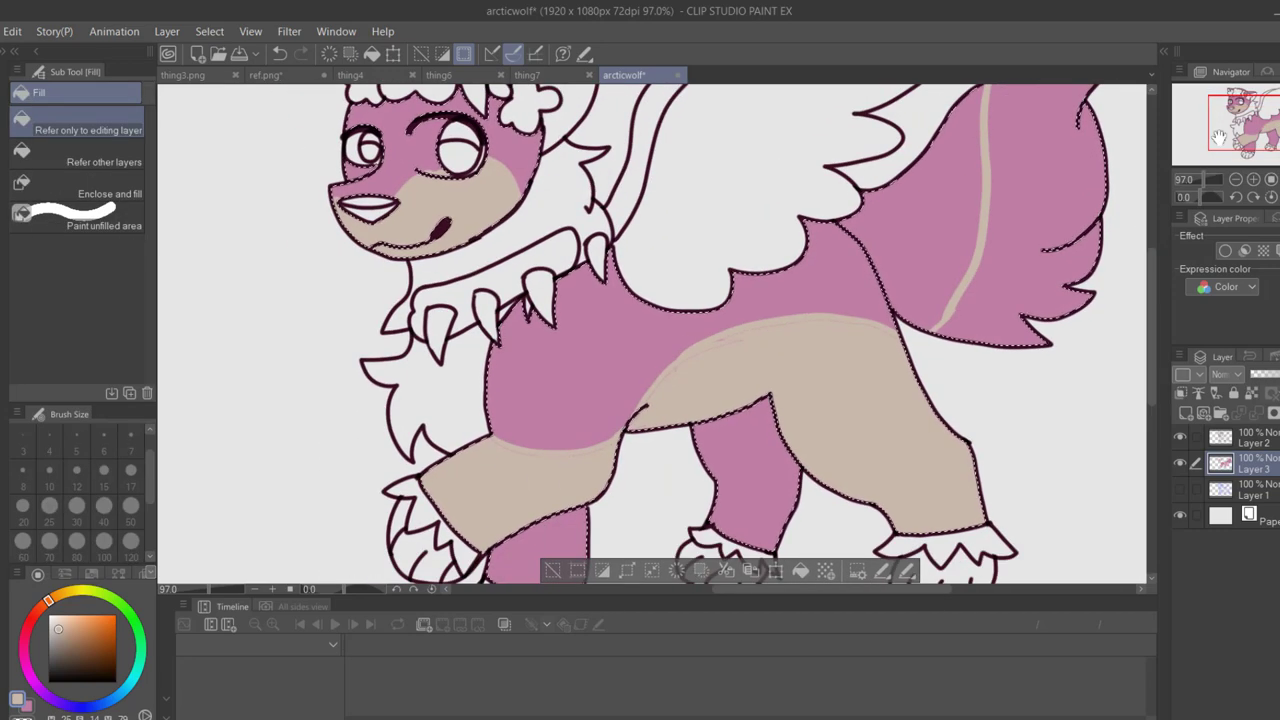
key("ctrl+z")
key("ctrl+z")
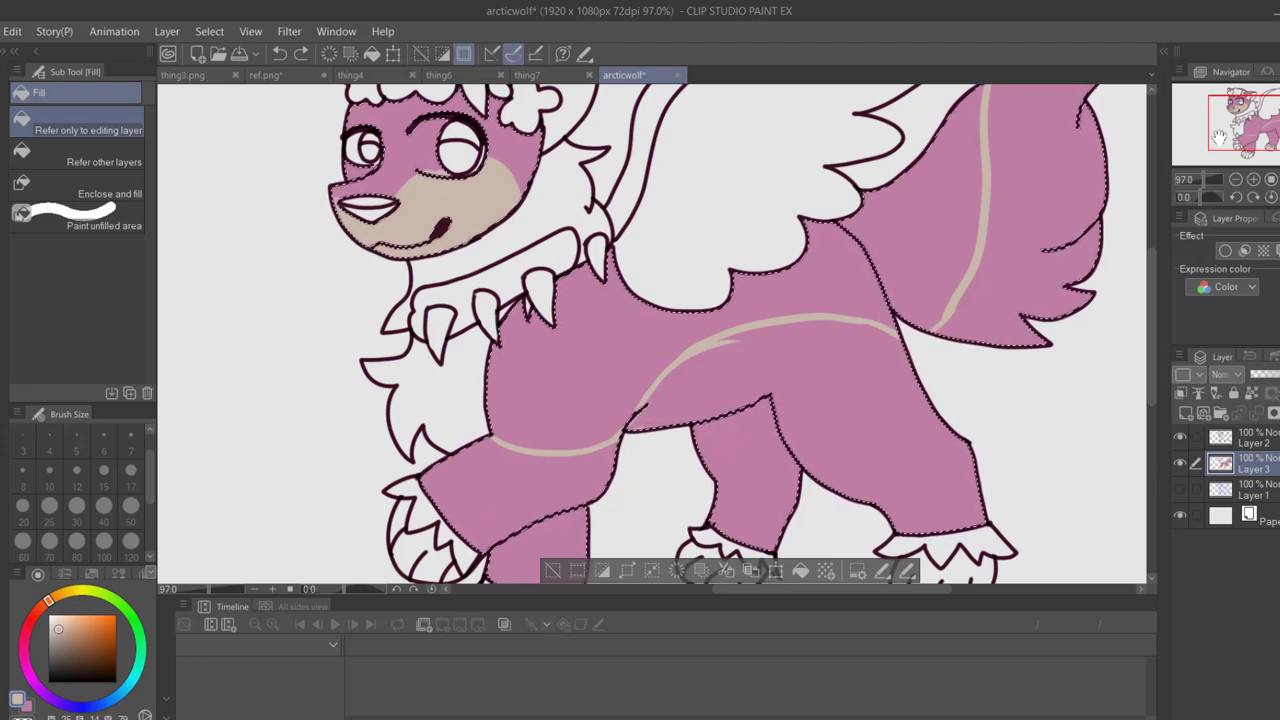
Clear the old selection and auto-select the lower foreleg, far legs, belly and haunch areas below the dividing lines
left_click_drag(1218, 137, 1227, 129)
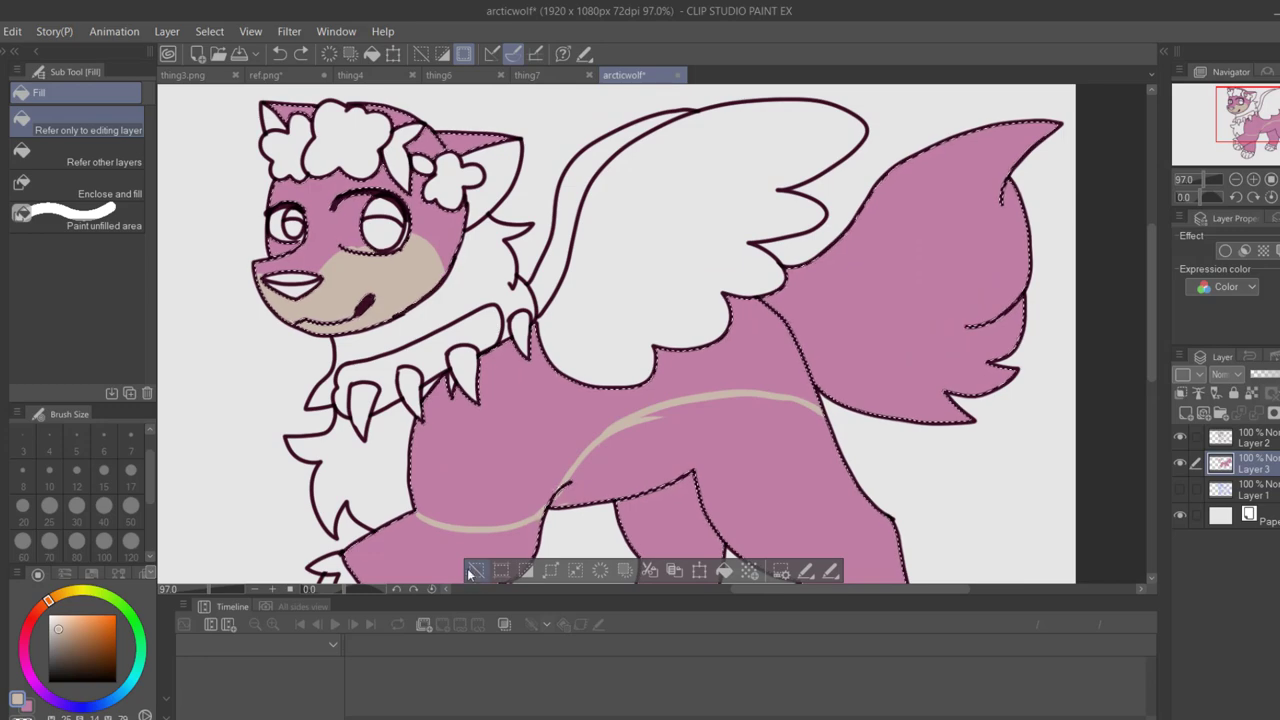
left_click(472, 572)
key("w")
left_click(433, 548)
left_click_drag(1227, 127, 1218, 144)
left_click(758, 393)
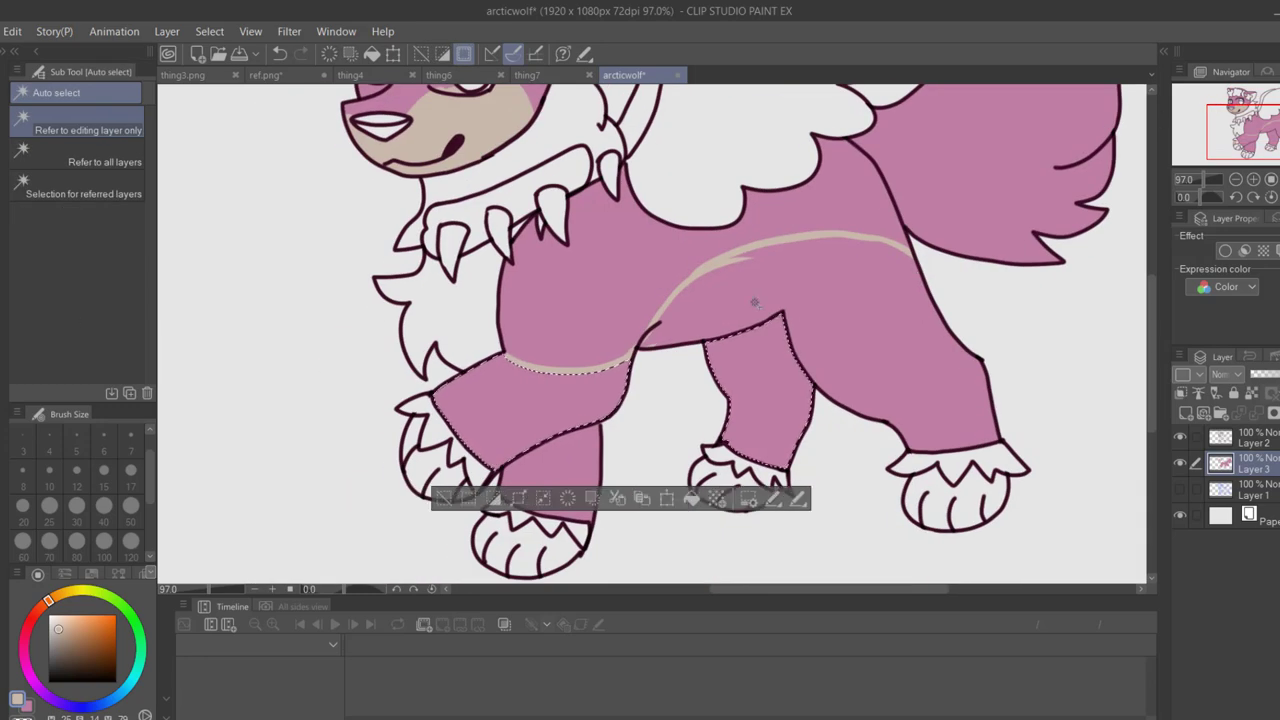
left_click(755, 303)
left_click(568, 458)
Fill the selected legs, belly and haunch with beige and clear the selection
left_click(784, 550)
left_click(611, 550)
left_click(750, 341)
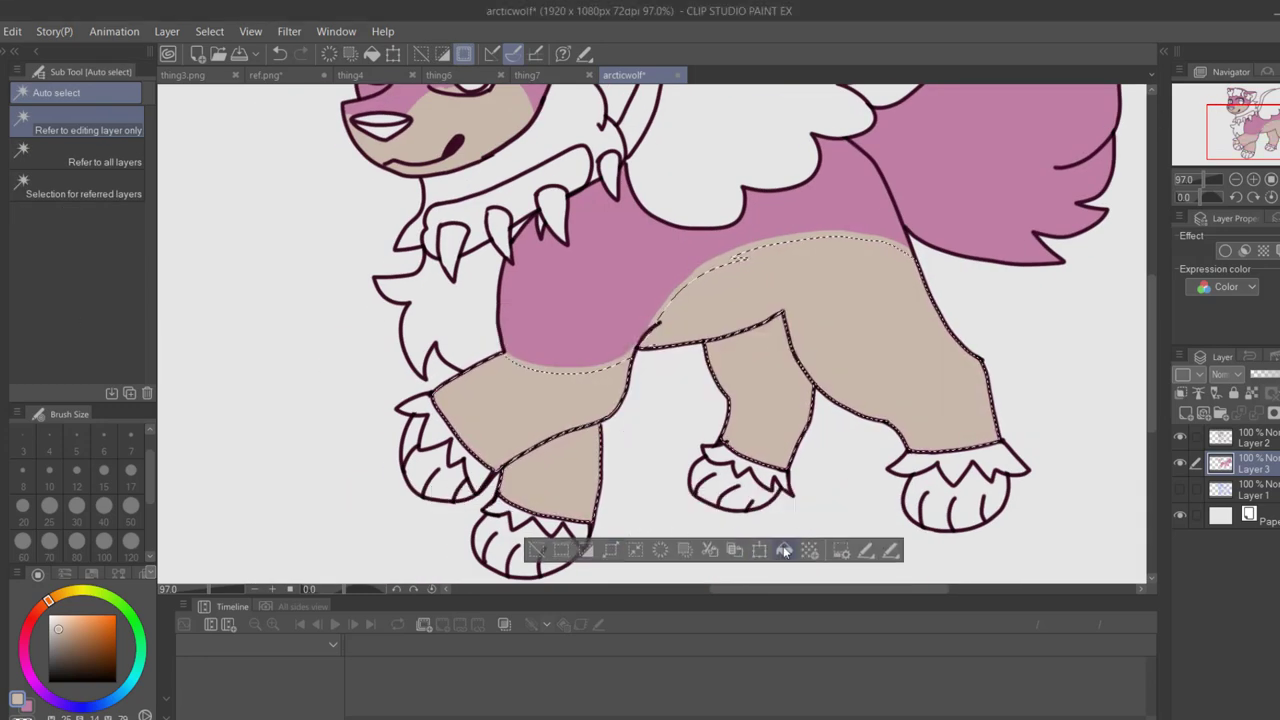
left_click(784, 550)
key("ctrl+d")
Auto-select all four paws on Layer 2, fill them with beige on Layer 3, and clear the selection
left_click(1235, 441)
left_click(945, 497)
left_click(737, 488)
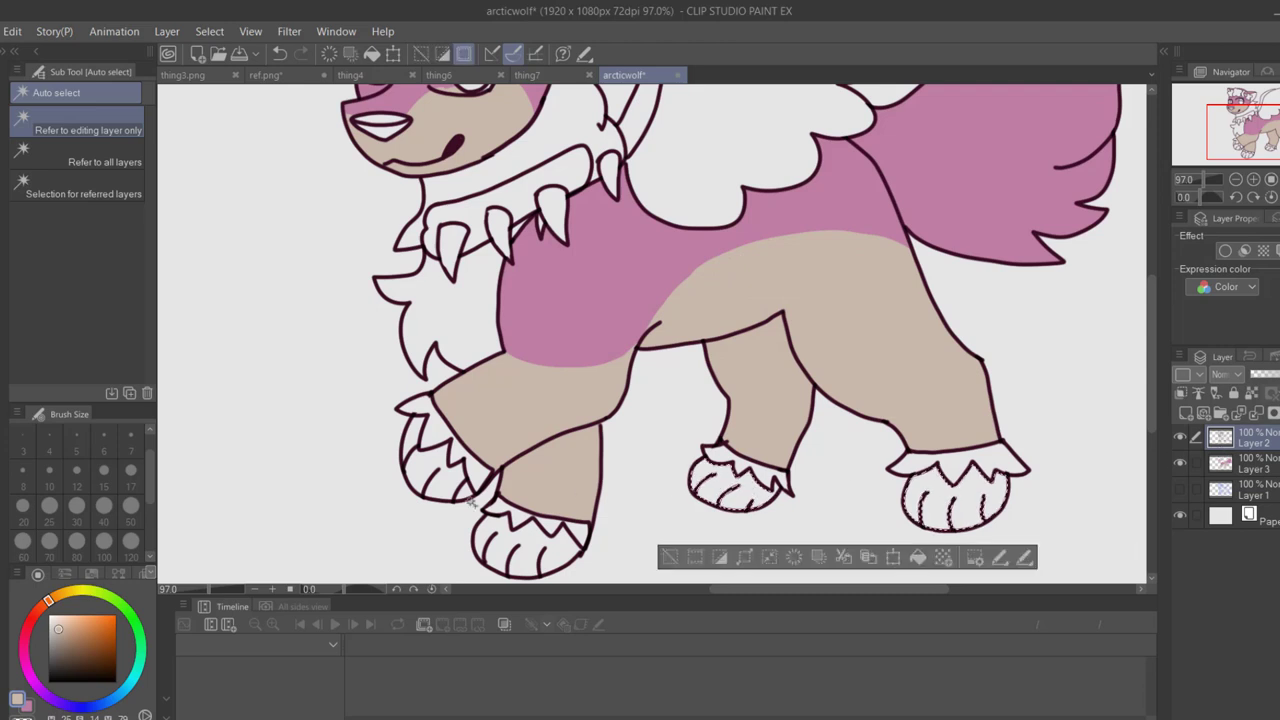
left_click(502, 542)
left_click(437, 475)
left_click(1240, 464)
left_click(773, 571)
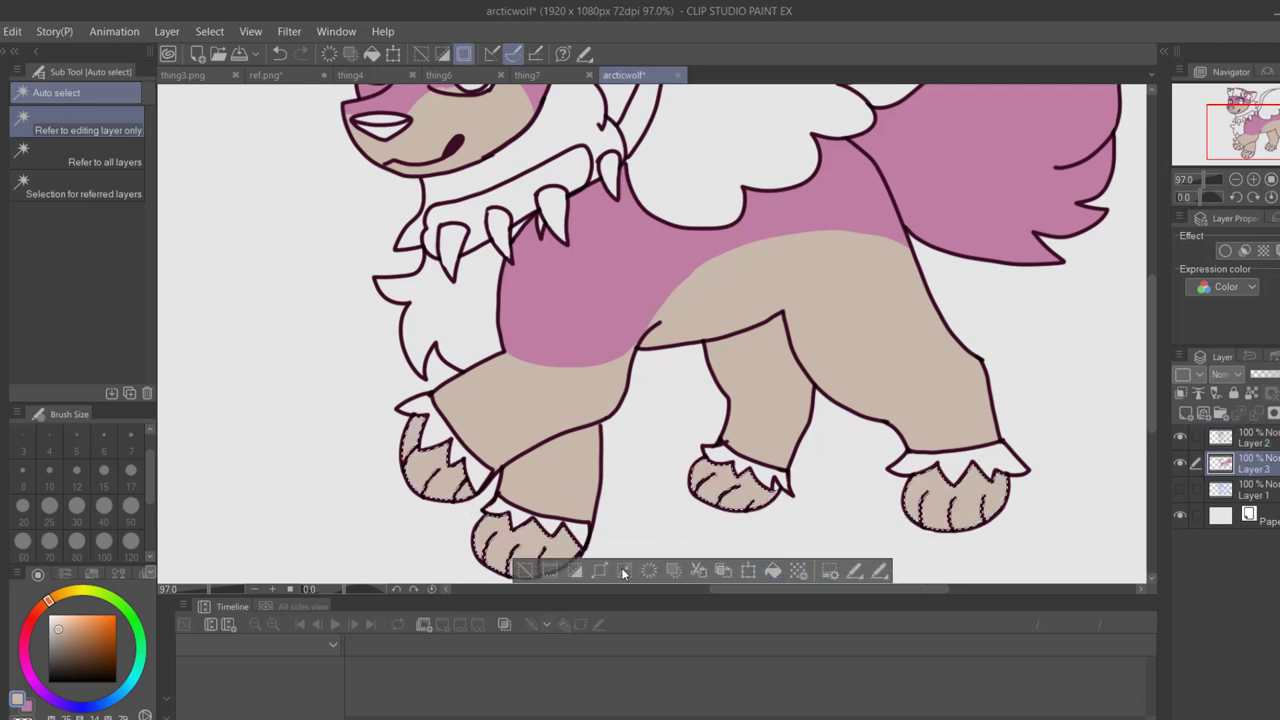
key("ctrl+d")
Auto-select the neck and chest fur on Layer 2 and fill it with the body's dusty pink on Layer 3
left_click_drag(1237, 155, 1220, 134)
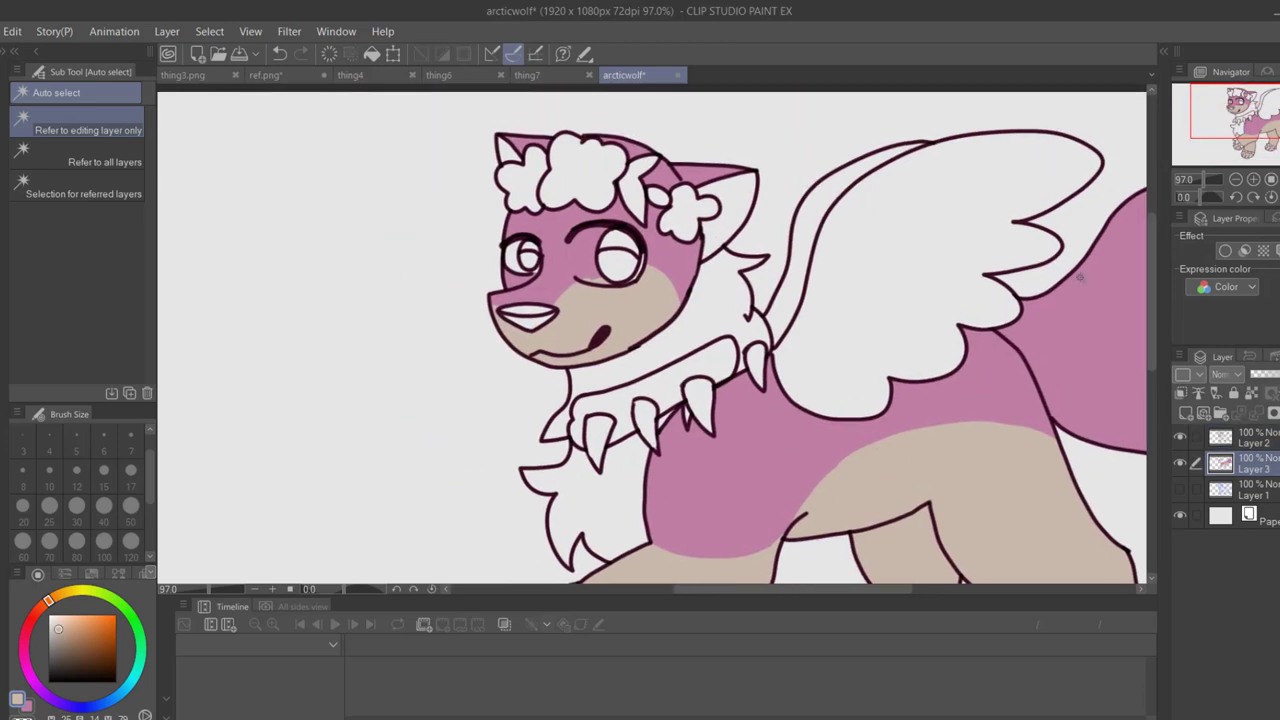
left_click(1226, 440)
left_click(700, 352)
left_click(607, 518, "shift")
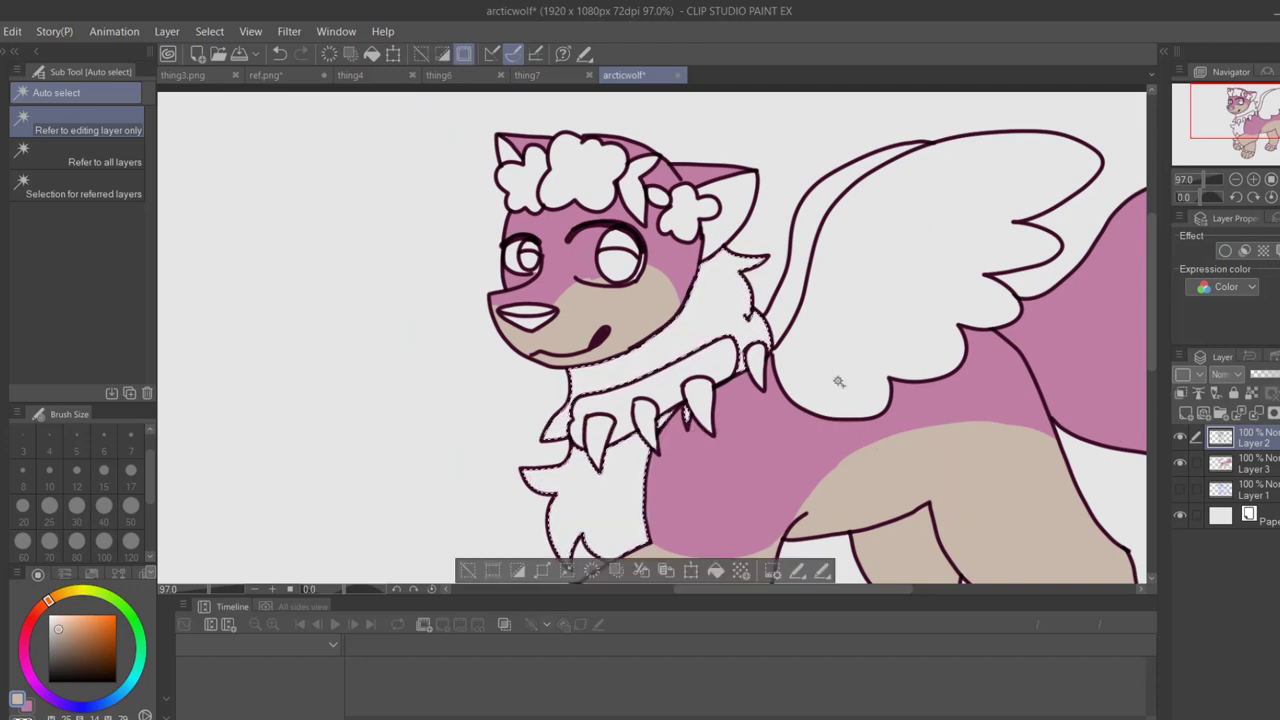
left_click(1240, 464)
key("i")
left_click(716, 549)
left_click(716, 570)
key("ctrl+d")
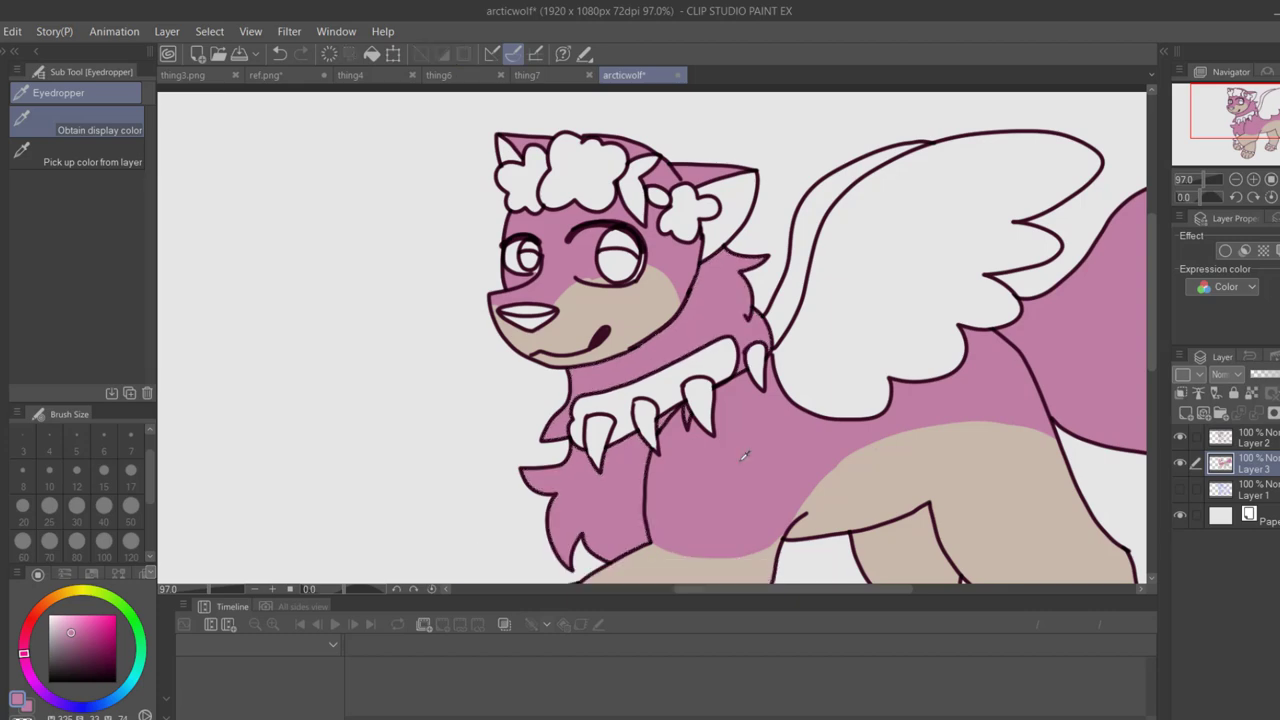
Auto-select the collar band, the large forehead flower, the flower by the ear and the ankle cuffs on Layer 2
left_click(1240, 440)
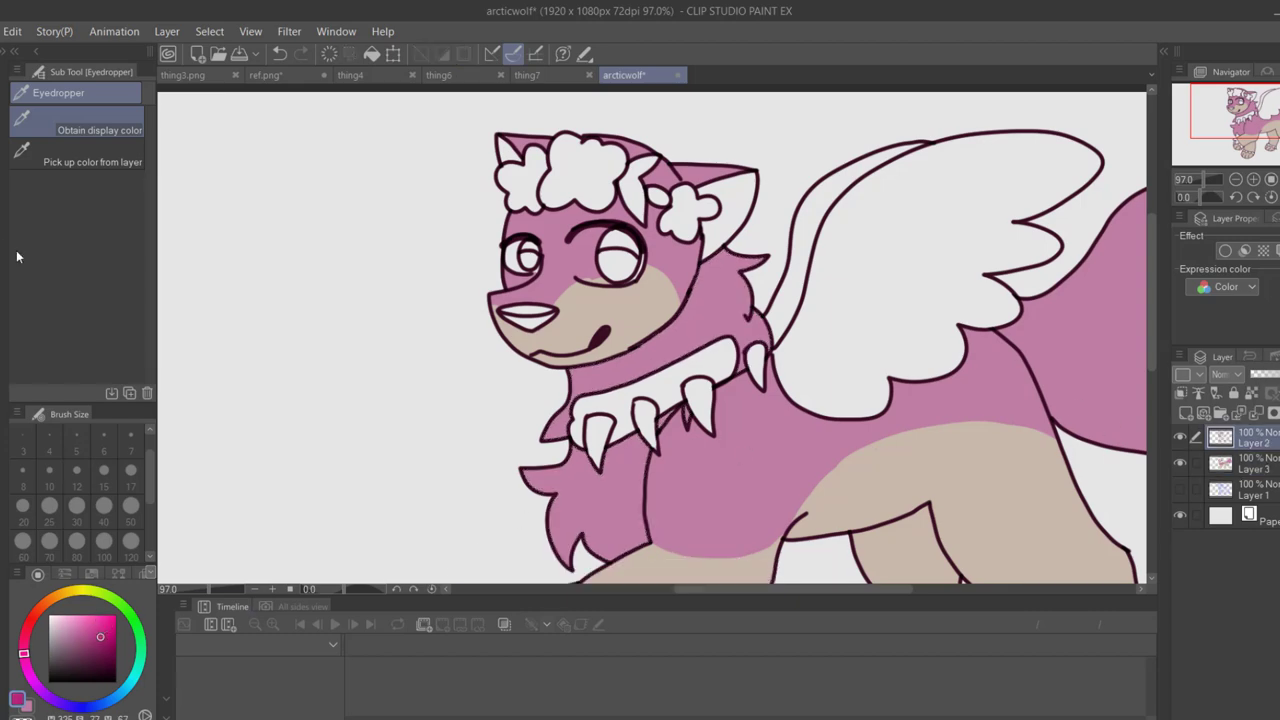
key("w")
left_click(648, 392)
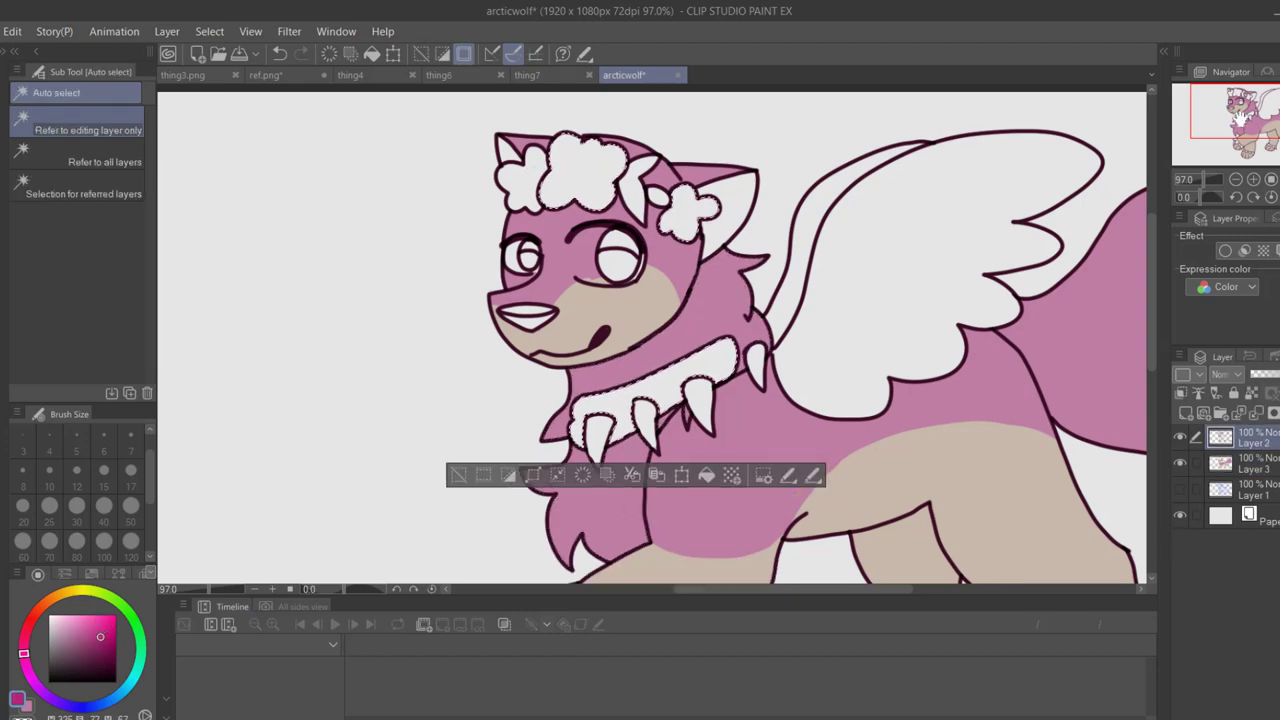
left_click_drag(1243, 117, 1250, 126)
left_click(469, 475)
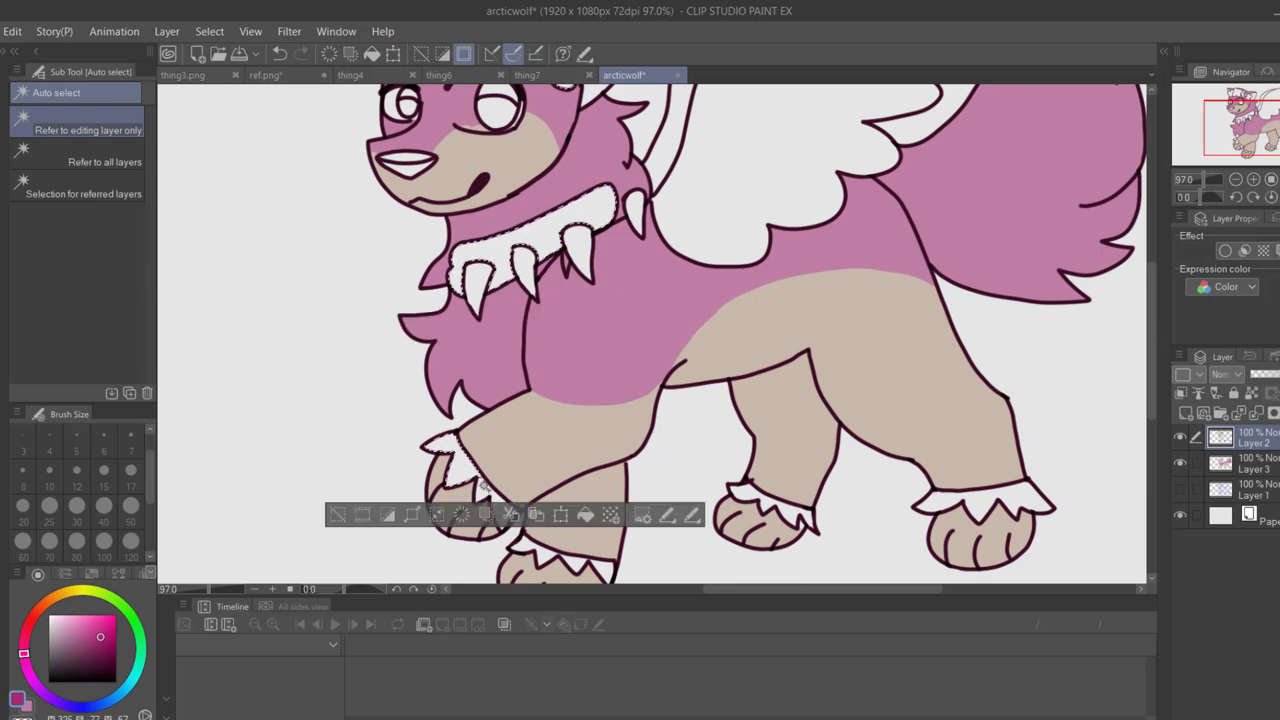
left_click(499, 499)
left_click(770, 502)
left_click(980, 500)
left_click_drag(1275, 137, 1231, 131)
left_click(560, 404)
left_click(618, 426)
Fill the selected collar, flowers and ankle cuffs with light pink on Layer 3 and clear the selection
left_click(1250, 464)
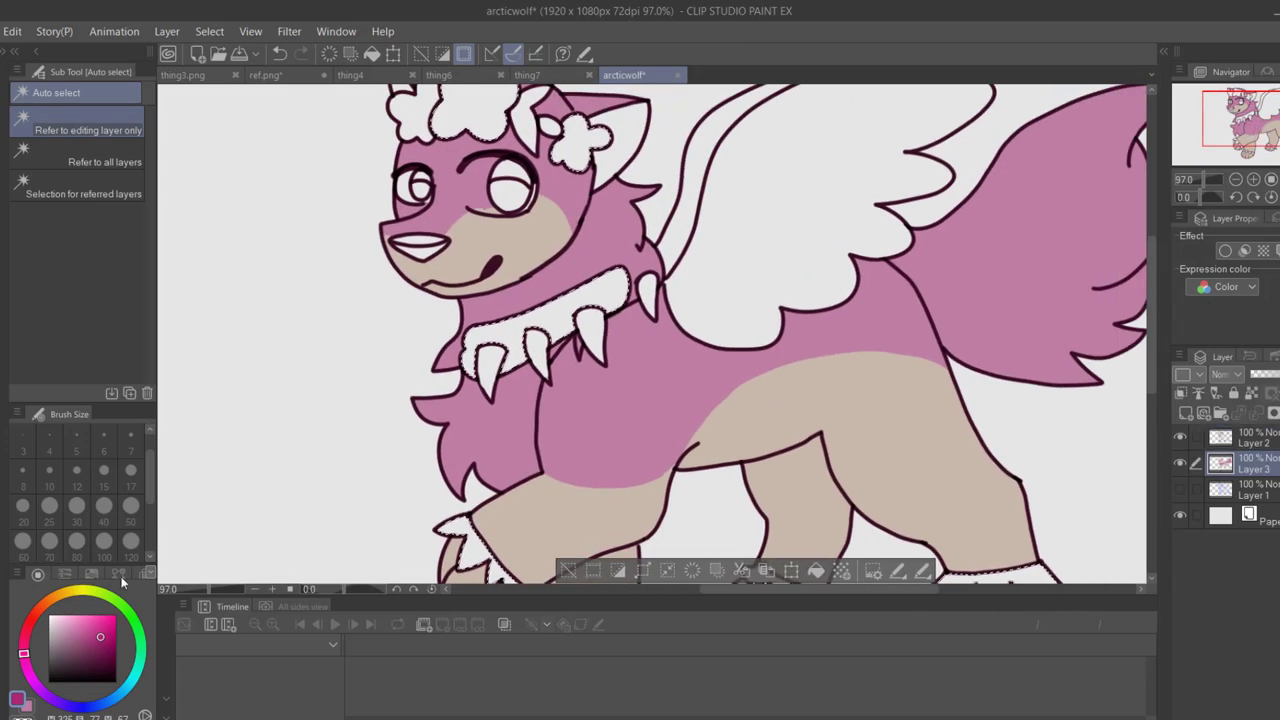
left_click(65, 620)
left_click(817, 570)
key("ctrl+0")
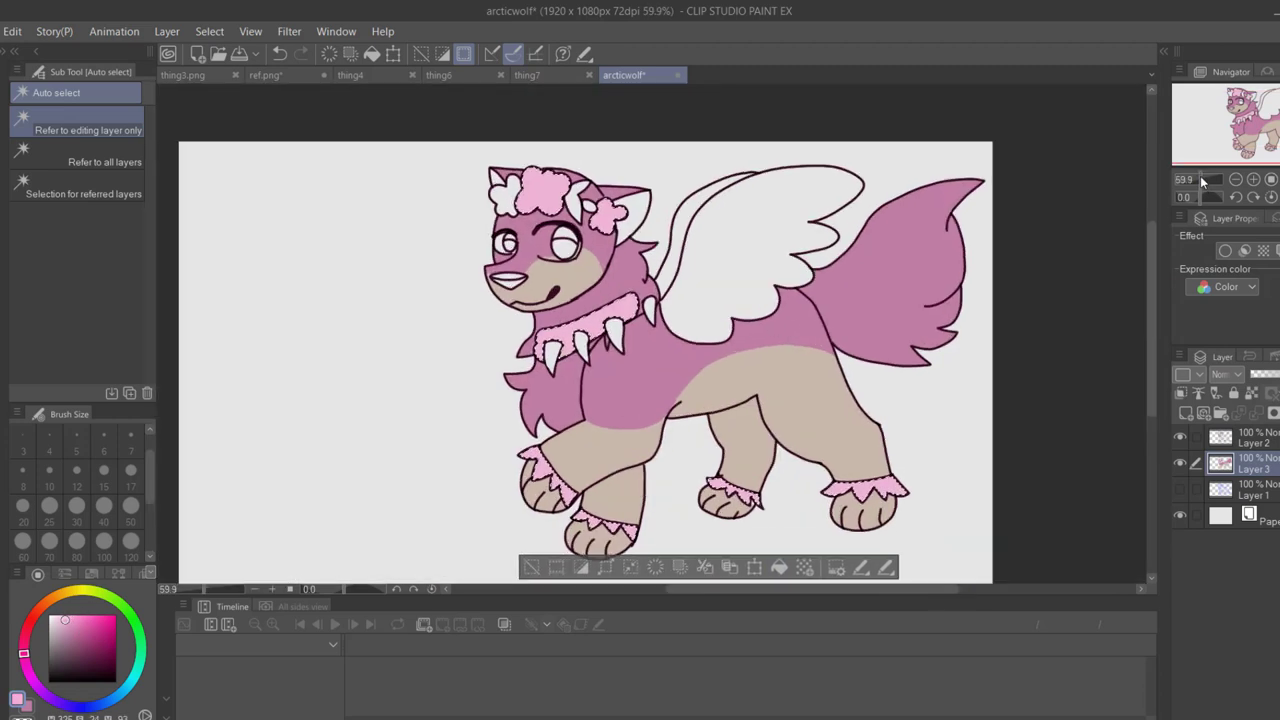
key("ctrl+d")
Sample the leg beige, lighten it to a pale cream, and refill the legs, belly, paws and muzzle
key("i")
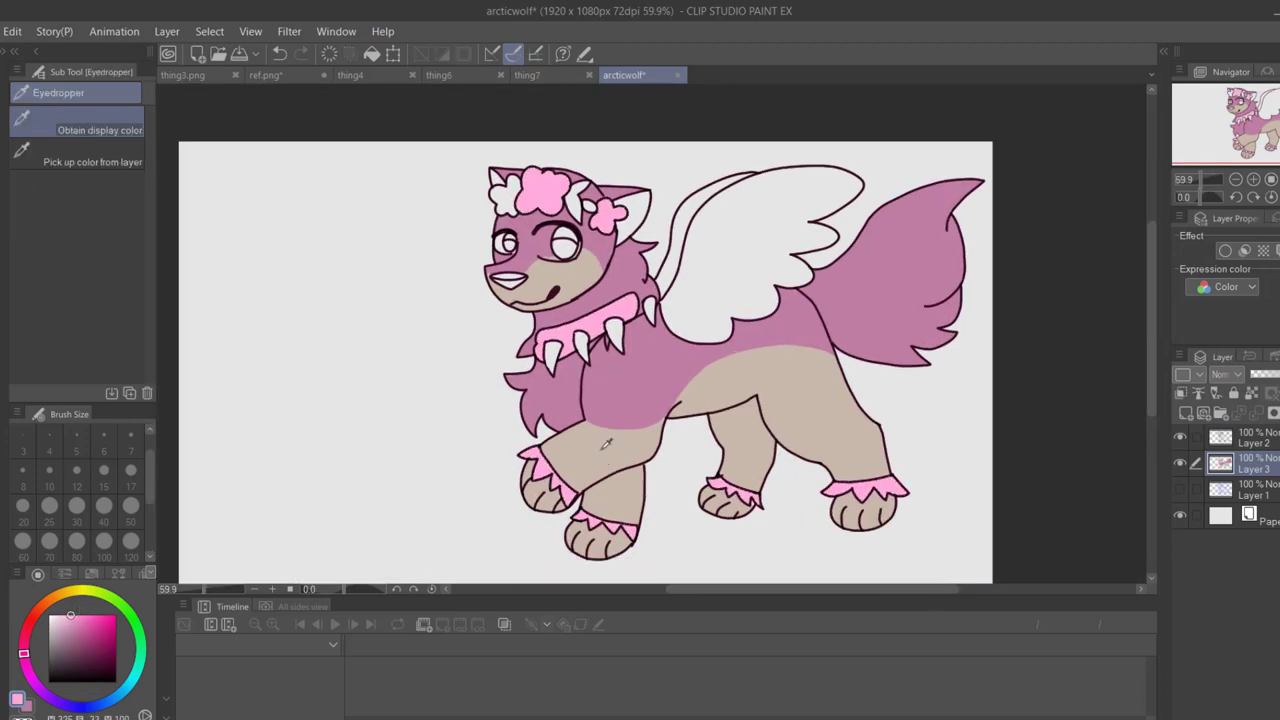
left_click(606, 444)
left_click(56, 622)
key("g")
left_click(602, 447)
left_click(722, 390)
left_click(722, 417)
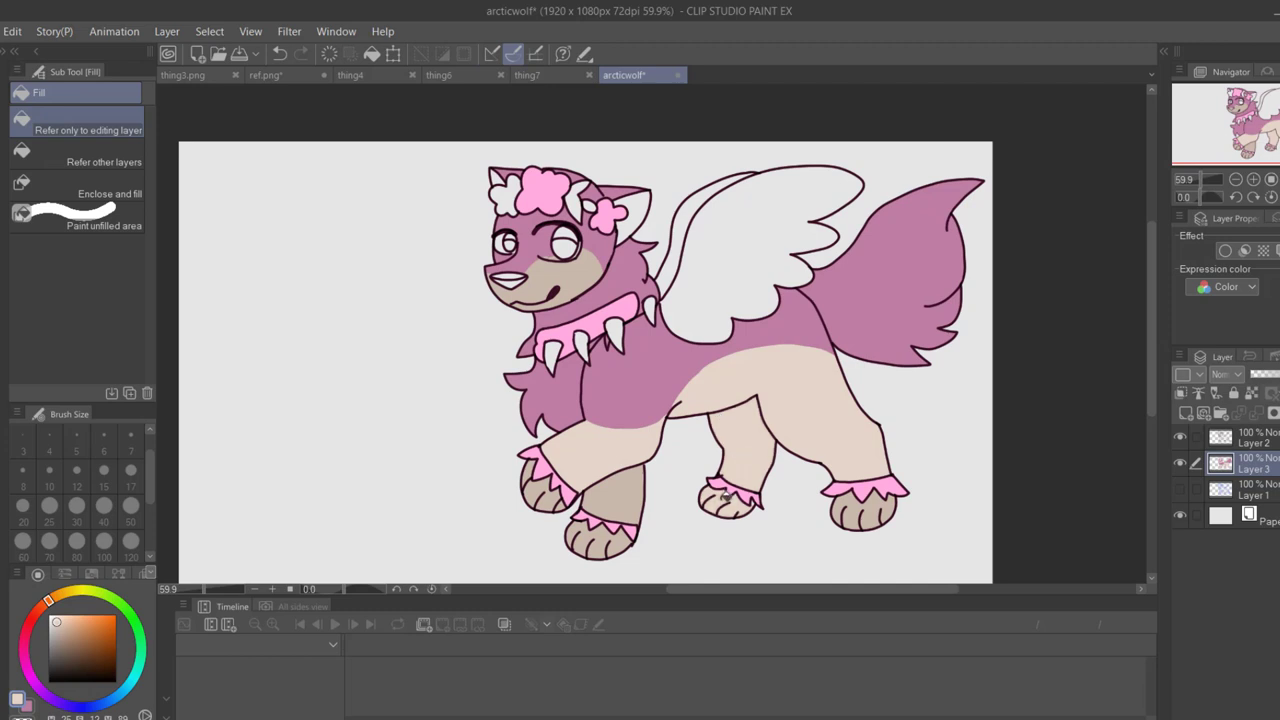
left_click(622, 487)
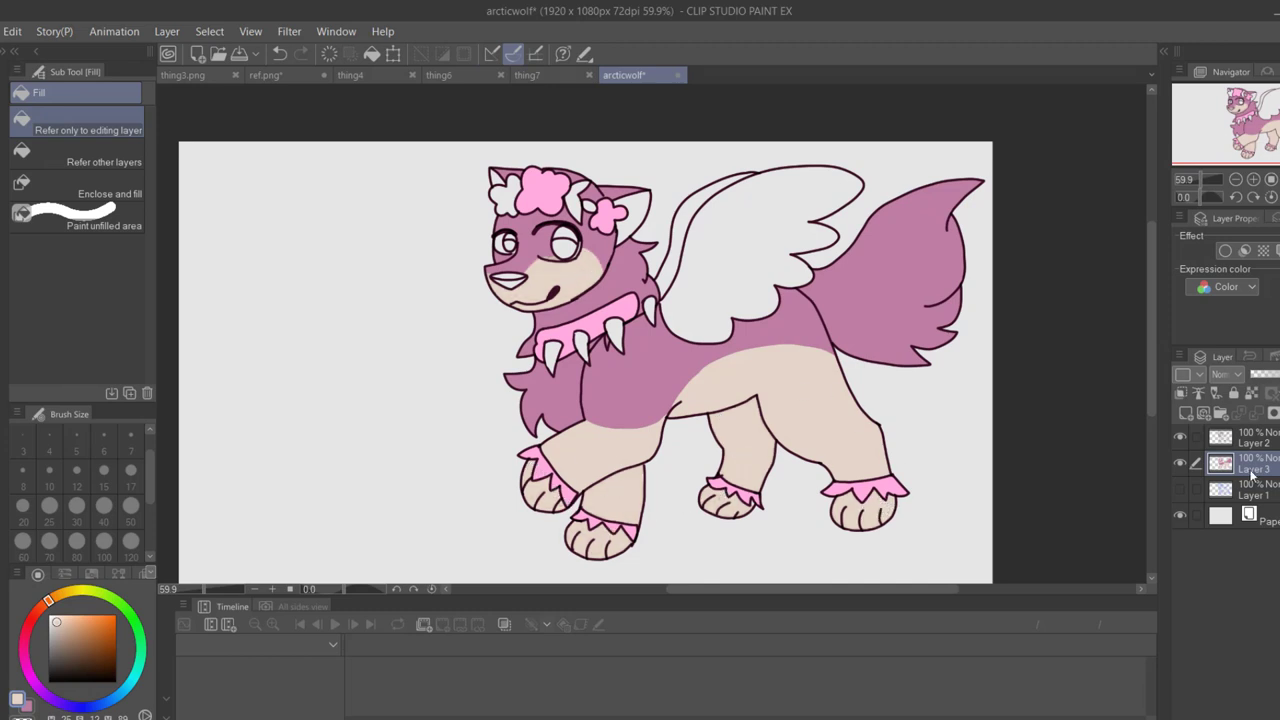
Auto-select the wings and collar spikes on Layer 2, fill them with very pale pink on Layer 3, and deselect
left_click(1245, 446)
key("w")
left_click(717, 233)
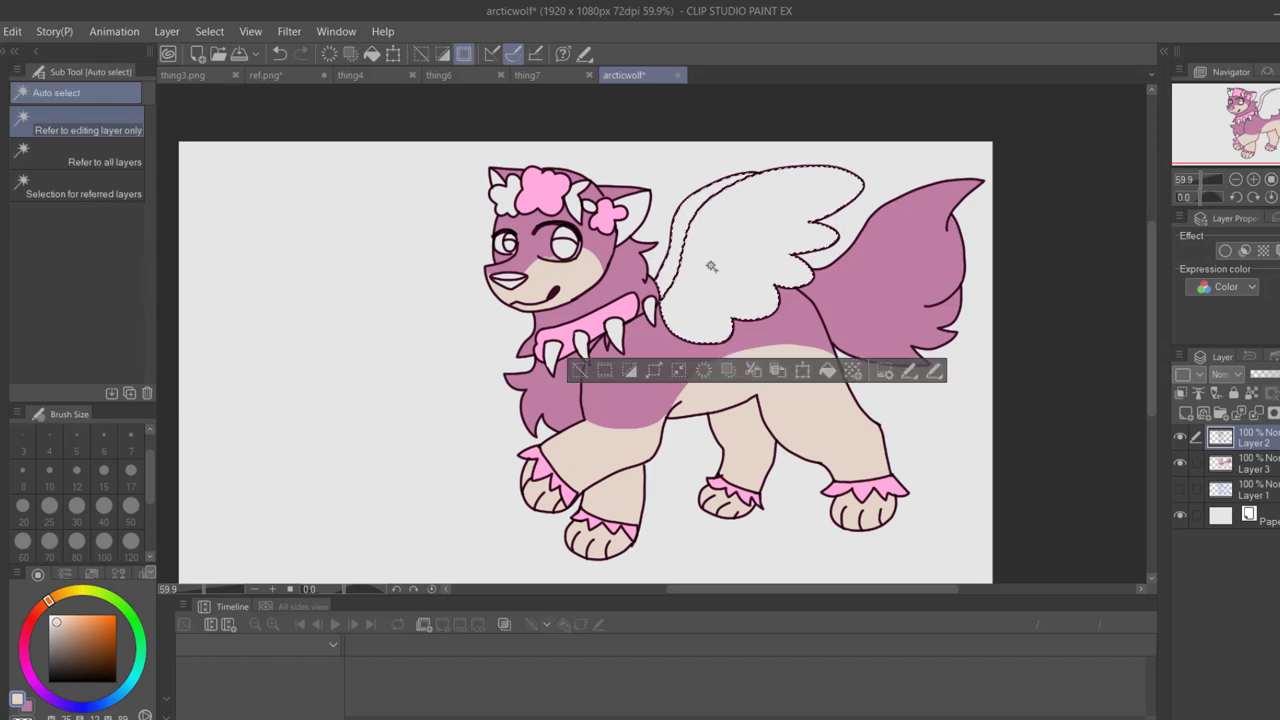
left_click(1246, 461)
key("i")
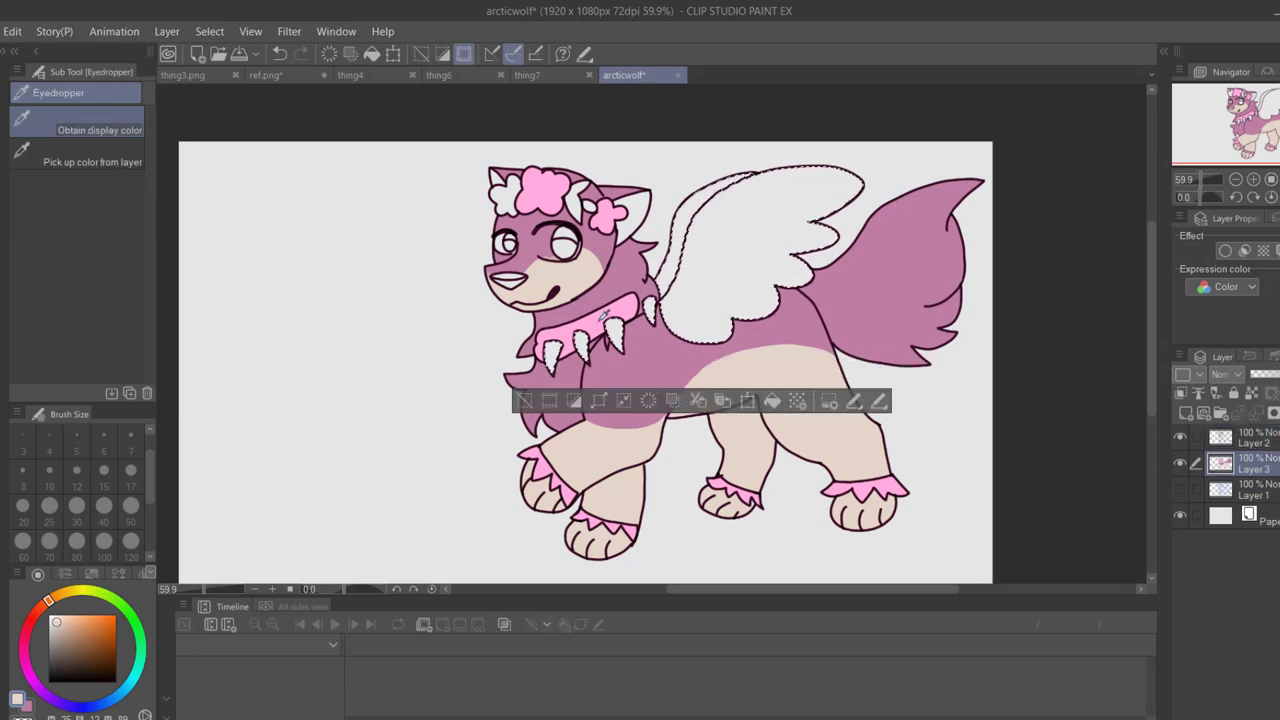
left_click(772, 401)
left_click(526, 401)
Auto-select the small uncoloured flower on the forehead and fill it with a deeper pink on Layer 3
left_click_drag(1197, 182, 1204, 184)
left_click(1240, 446)
key("w")
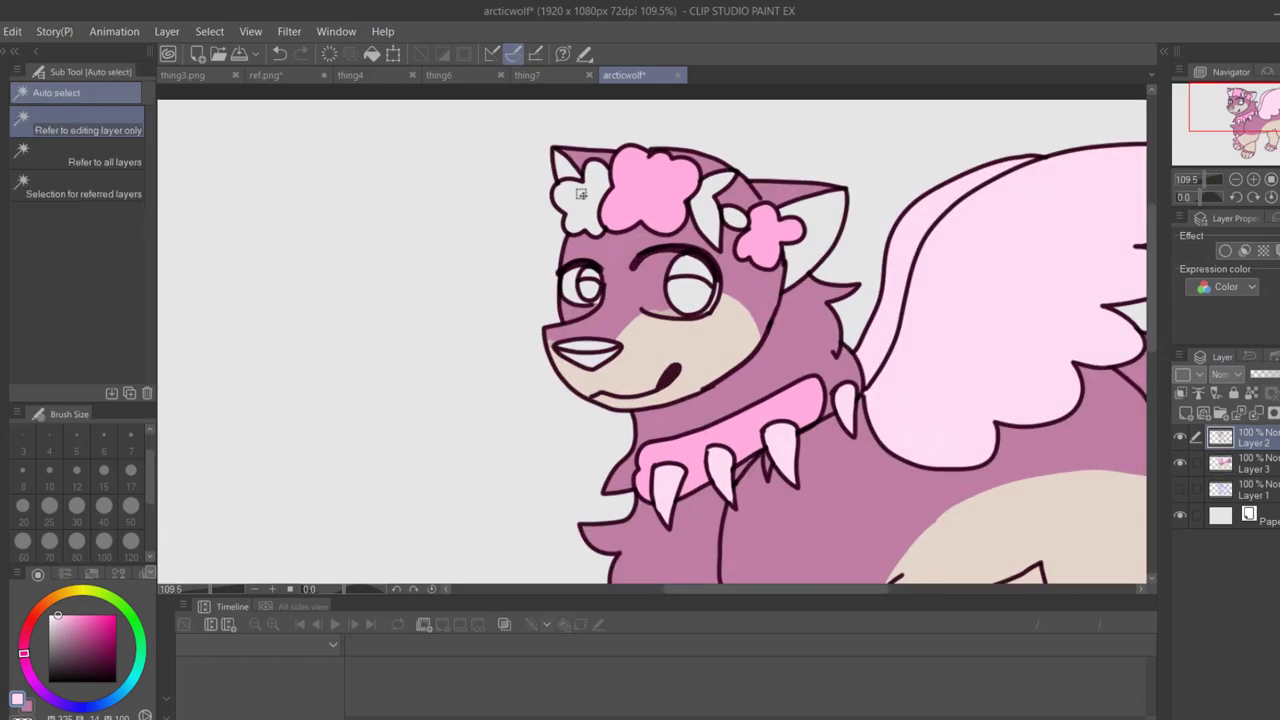
left_click(581, 194)
left_click(1243, 463)
key("i")
left_click(655, 197)
left_click(651, 264)
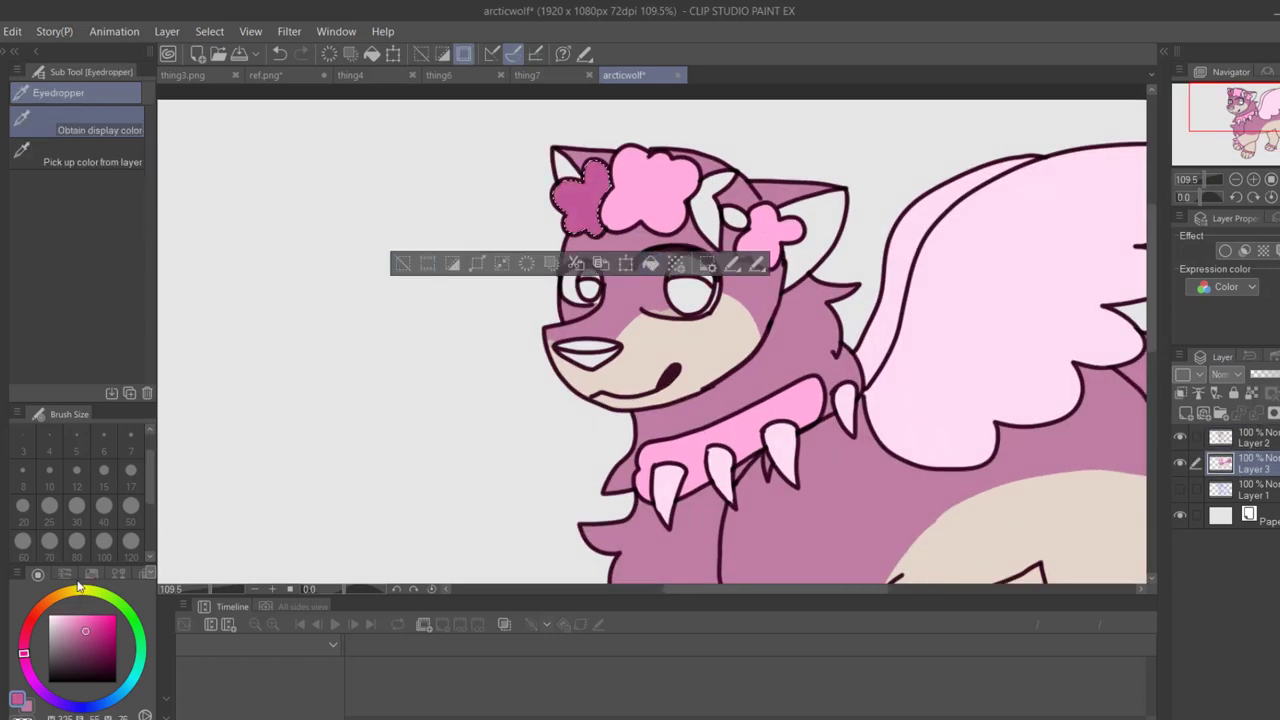
key("ctrl+d")
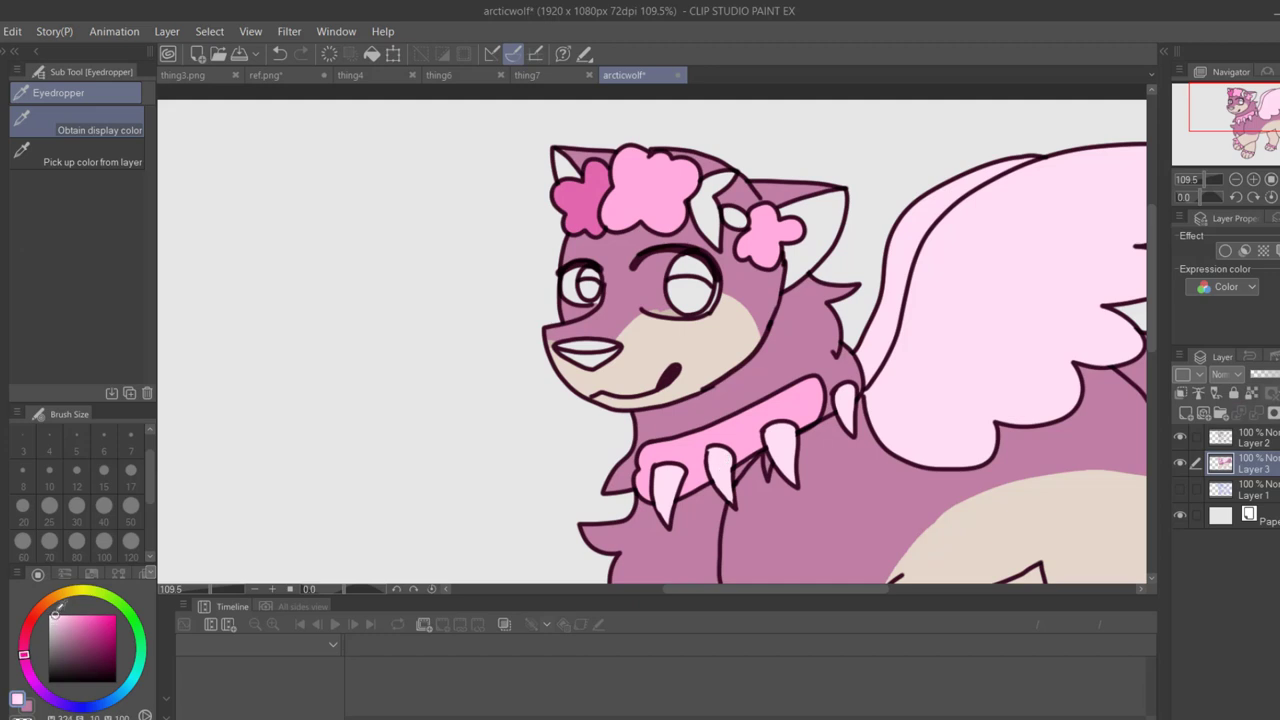
Refill the wings with a paler, near-white pink and undo the extra fill on the neck fur
key("g")
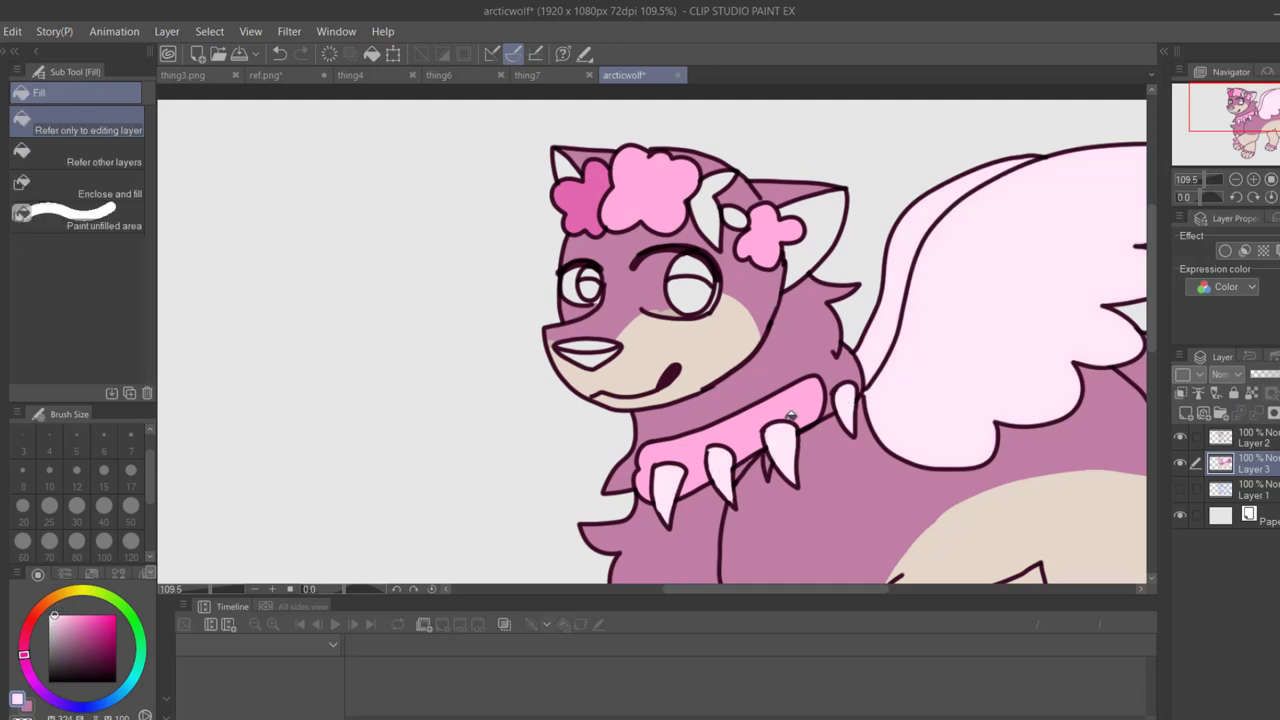
left_click(819, 360)
key("ctrl+z")
Mix a more saturated pink from the fur colour and refill the face and neck fur with it
key("i")
left_click_drag(78, 630, 83, 628)
key("g")
left_click(791, 335)
left_click(734, 279)
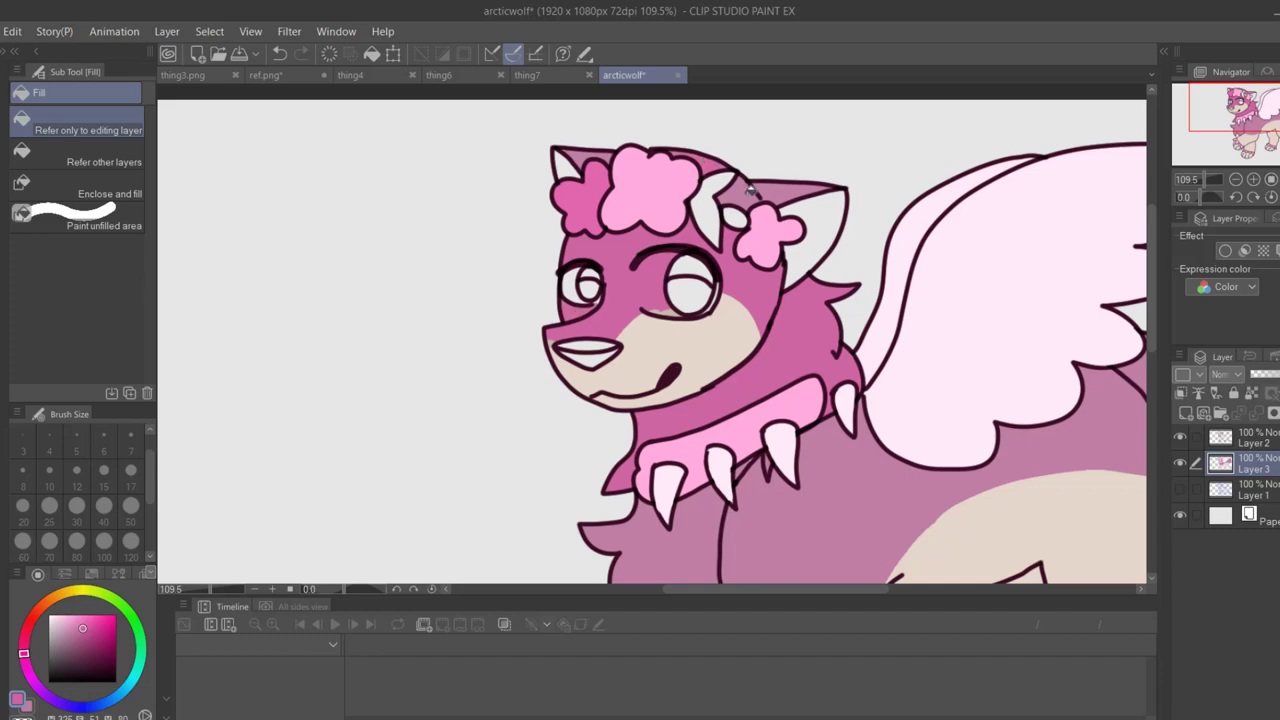
Refill the ears, body, chest fur and tail with the same saturated pink
left_click(815, 438)
left_click(700, 522)
left_click_drag(1218, 111, 1243, 135)
left_click(1117, 152)
left_click(1200, 180)
left_click_drag(1200, 180, 1203, 180)
left_click_drag(1252, 120, 1234, 100)
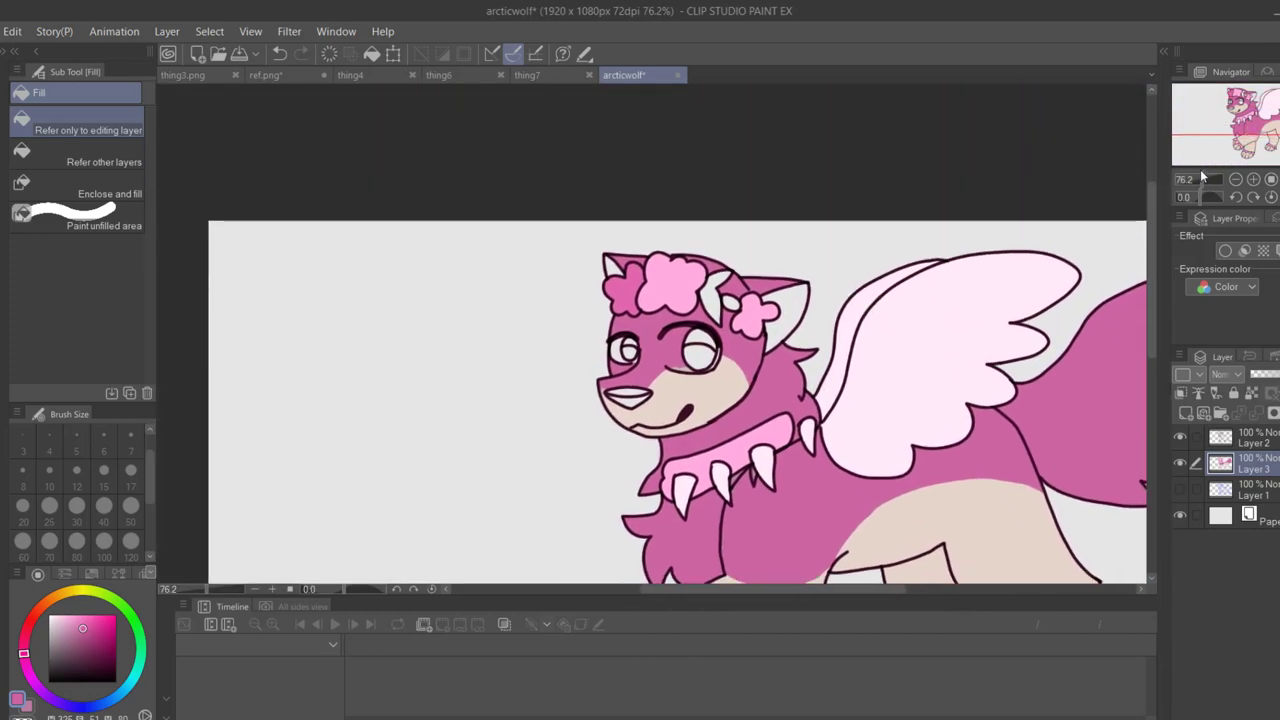
Paint both eyes near-white pink on Layer 3 with the Turnip pen at size 50
left_click_drag(1203, 180, 1212, 183)
left_click(1236, 437)
key("i")
left_click(1110, 250)
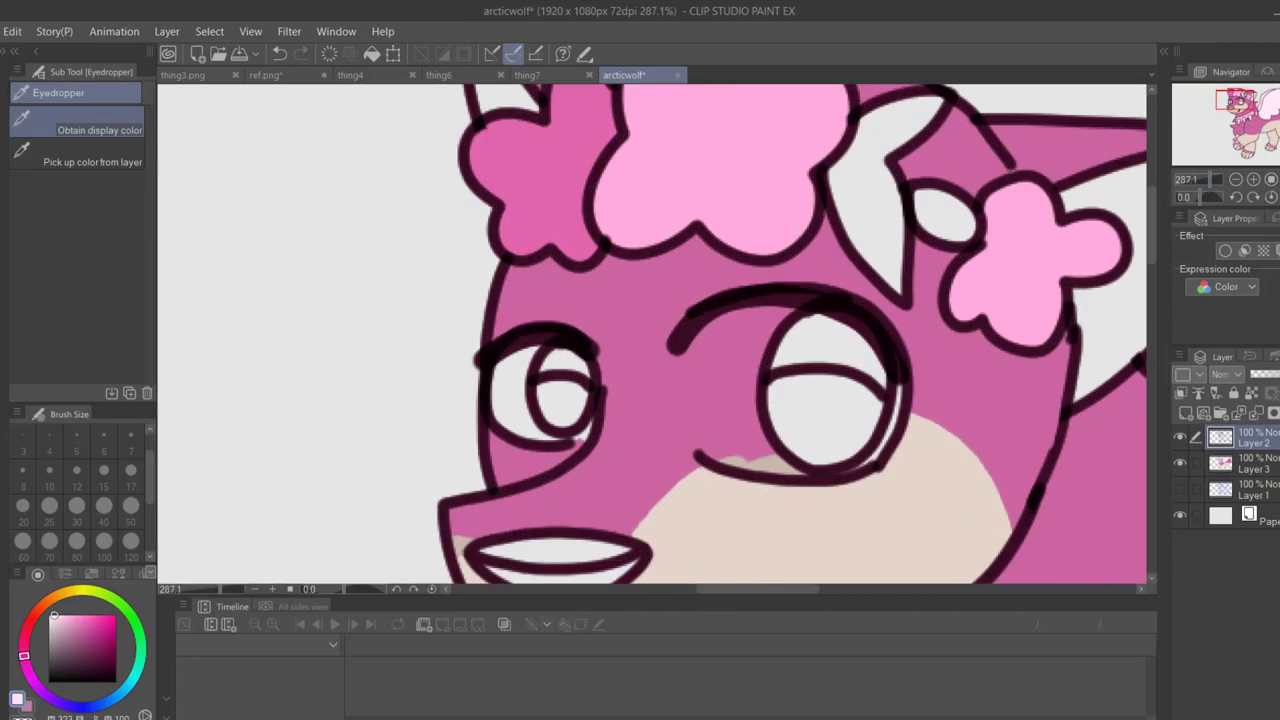
key("p")
left_click(131, 509)
left_click_drag(553, 392, 542, 387)
left_click(1252, 466)
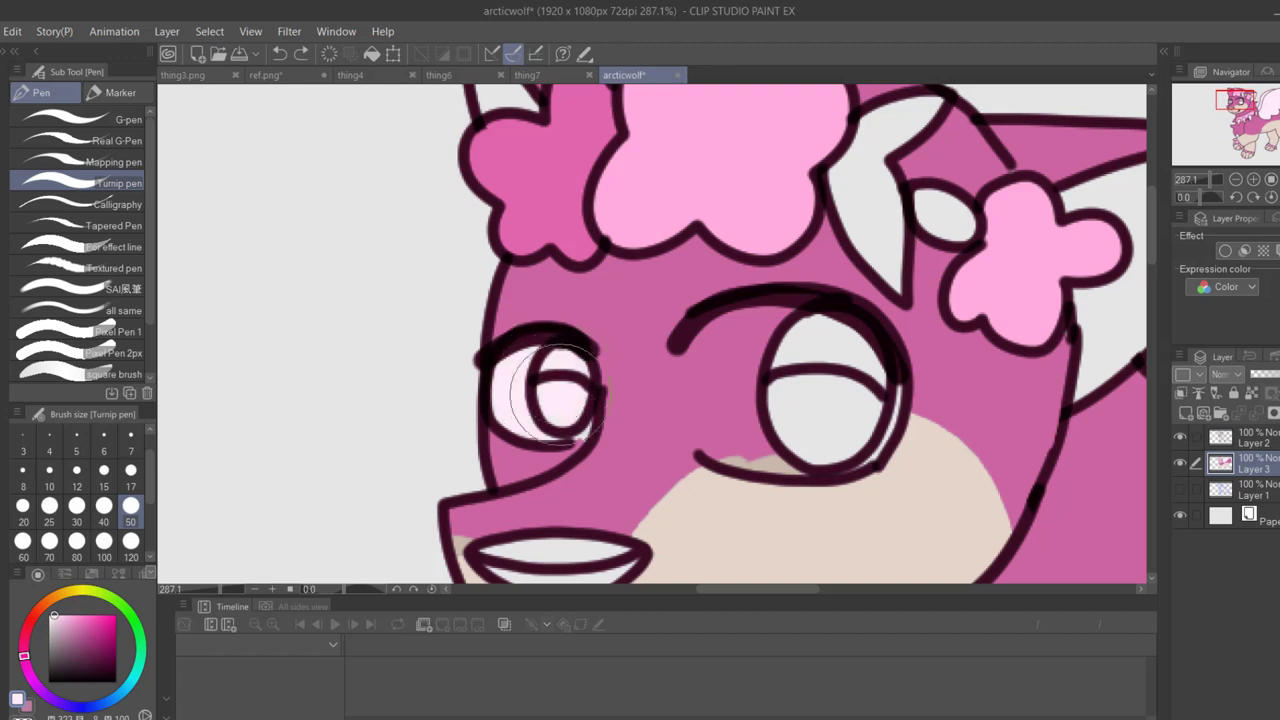
mouse_move(800, 360)
left_mouse_down()
mouse_move(807, 424)
mouse_move(825, 364)
mouse_move(774, 418)
left_mouse_up()
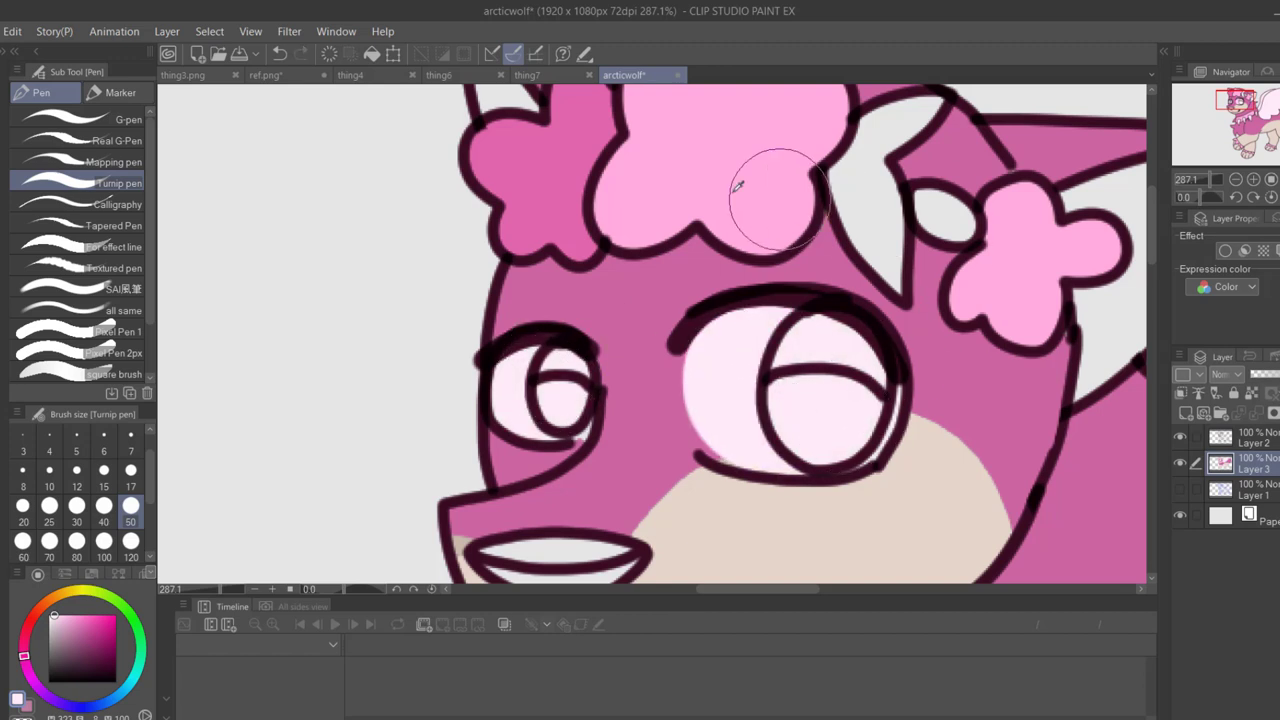
Mix a dark teal and paint the leaves beside the large forehead flower with the Turnip pen at size 17
left_click(510, 226, "alt")
left_click_drag(84, 707, 121, 693)
left_click(80, 651)
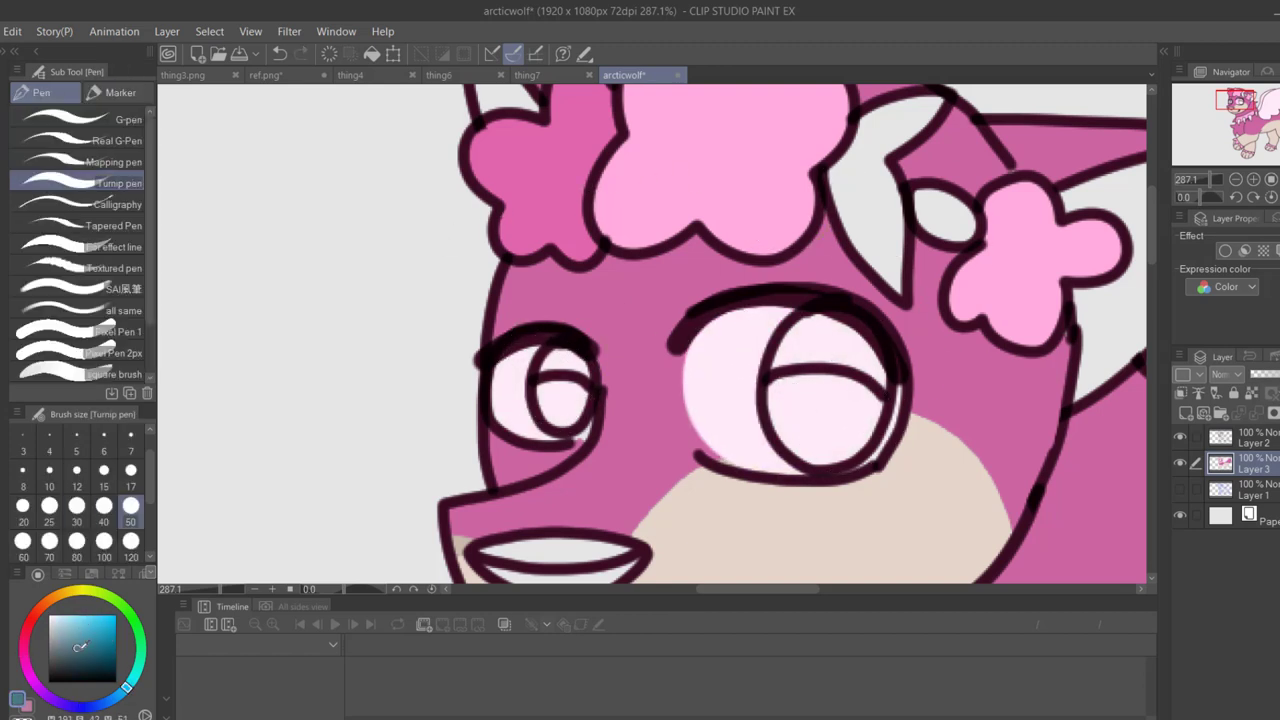
left_click(137, 669)
left_click(131, 474)
mouse_move(843, 176)
left_mouse_down()
mouse_move(880, 218)
mouse_move(837, 178)
mouse_move(897, 117)
mouse_move(930, 105)
left_mouse_up()
Sample the flower pink, deepen it and paint the small bud beside the ear flower with the Turnip pen at size 17
left_click(729, 204, "alt")
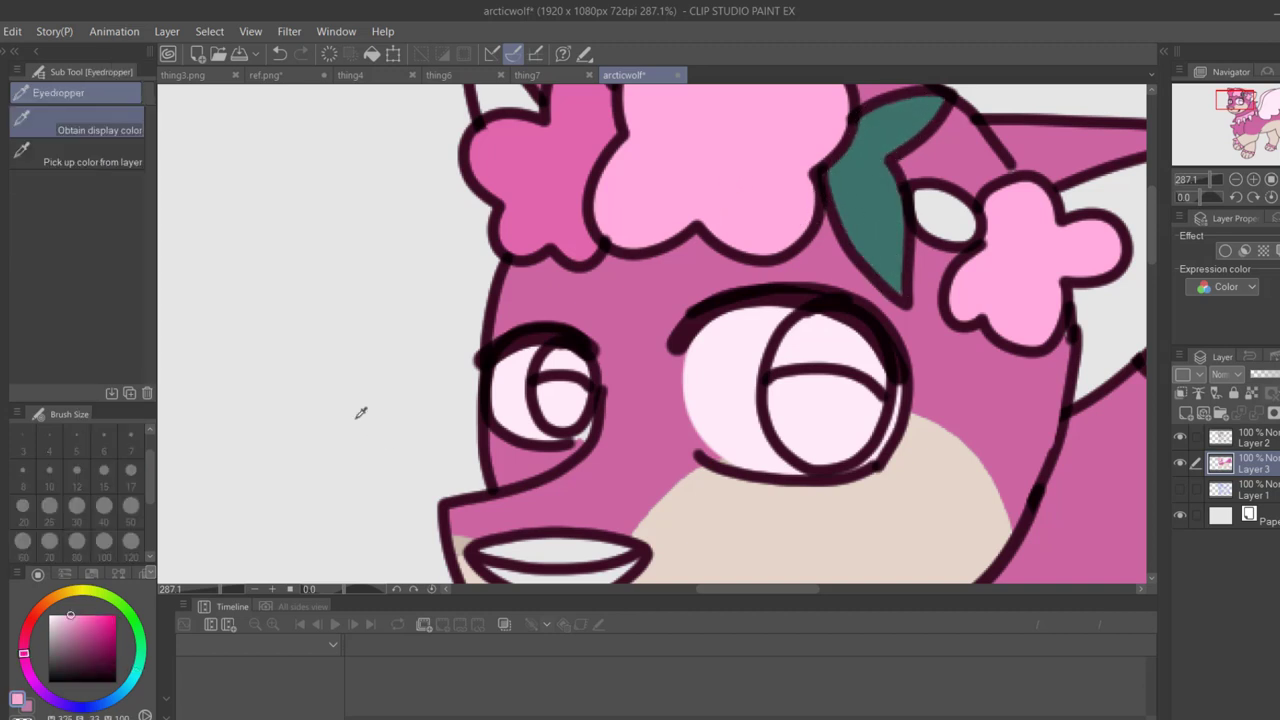
left_click(3, 304)
left_click_drag(921, 236, 945, 236)
left_click_drag(1210, 179, 1206, 178)
left_click_drag(1256, 125, 1239, 101)
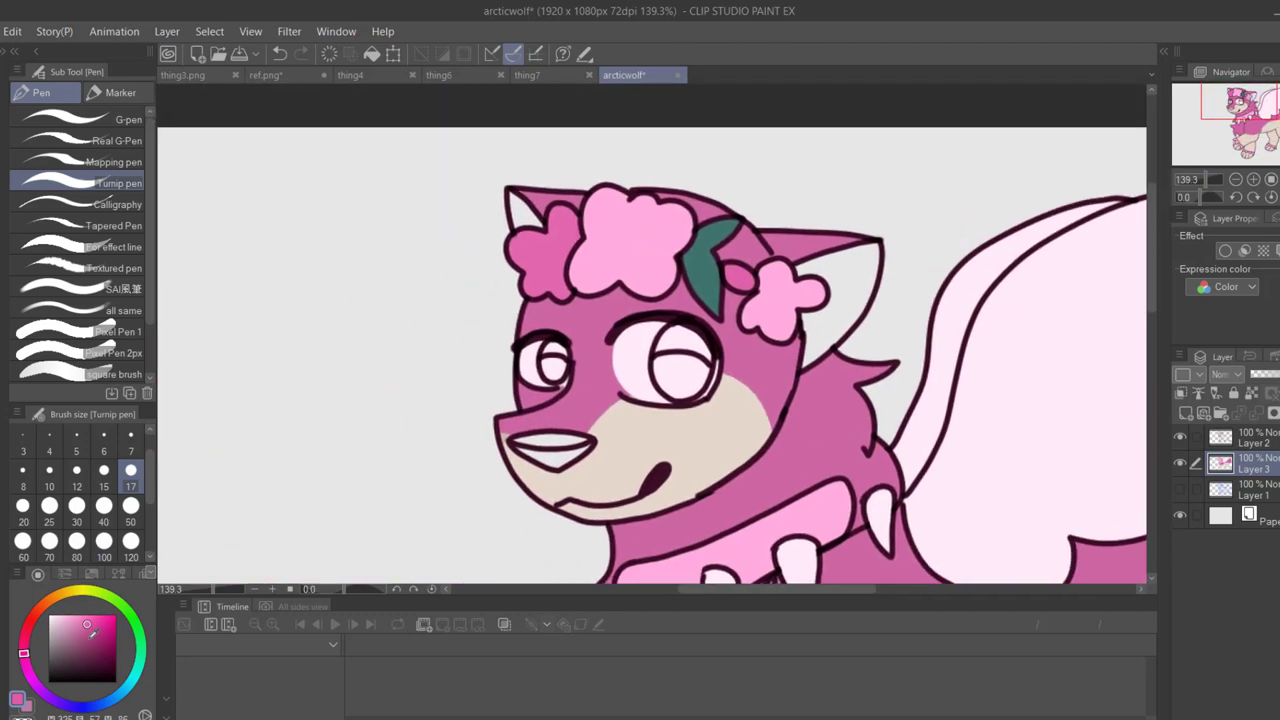
Paint both irises a vivid hot pink and the upper part of the smaller iris white
left_click(24, 647)
left_click_drag(1207, 180, 1213, 180)
mouse_move(716, 328)
left_mouse_down()
mouse_move(700, 458)
mouse_move(766, 340)
mouse_move(785, 388)
left_mouse_up()
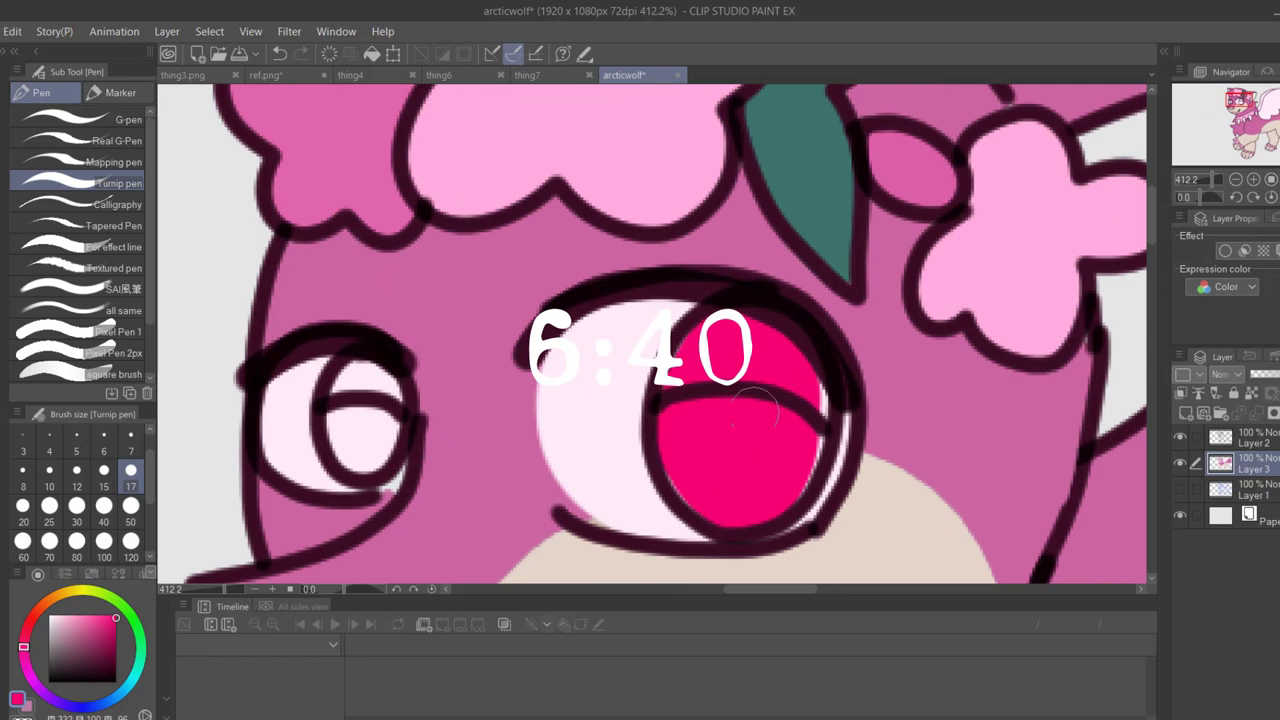
left_click_drag(372, 377, 365, 412)
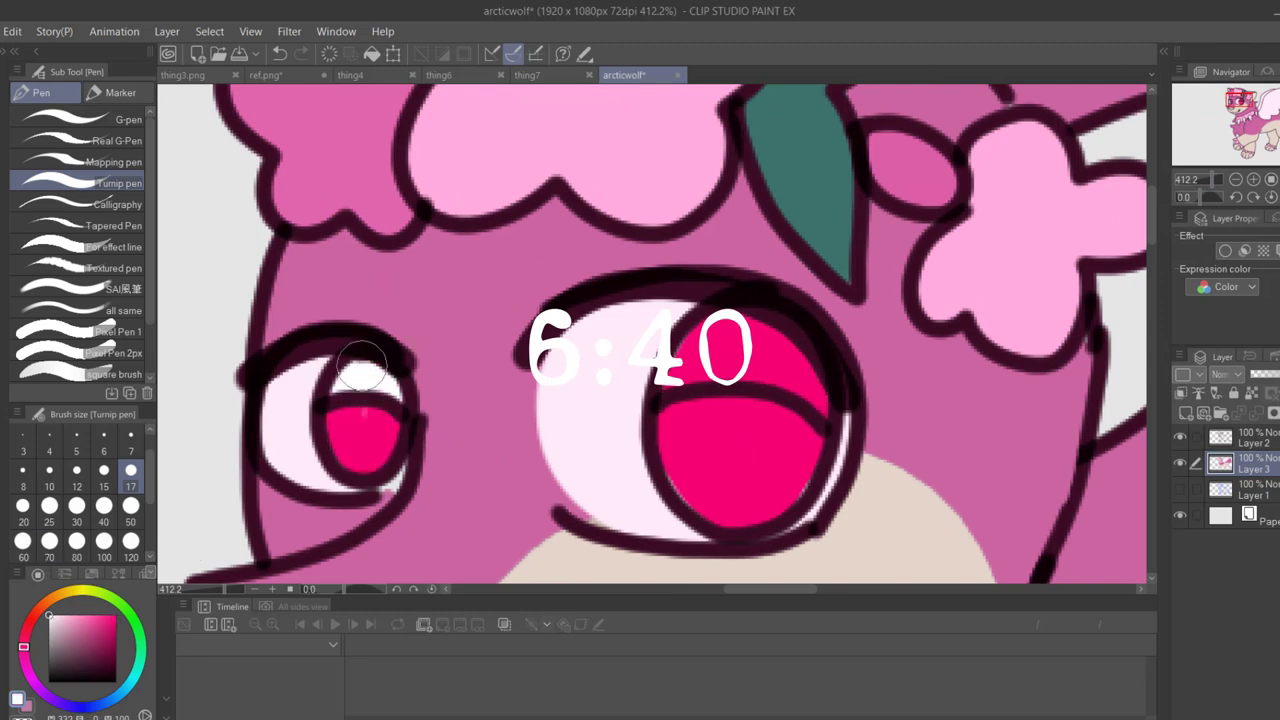
left_click(1207, 181)
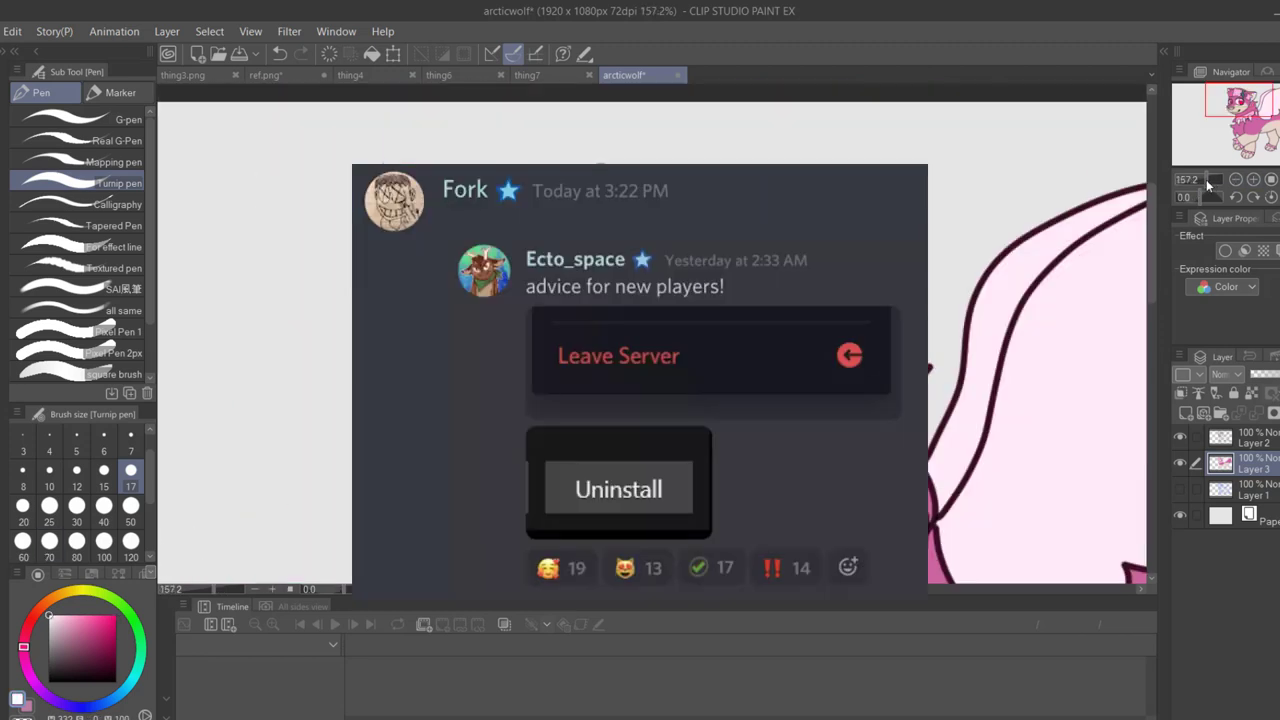
Select the inner ears from the line art on Layer 2 and fill them with the sampled muzzle cream on Layer 3
left_click(1252, 437)
key("w")
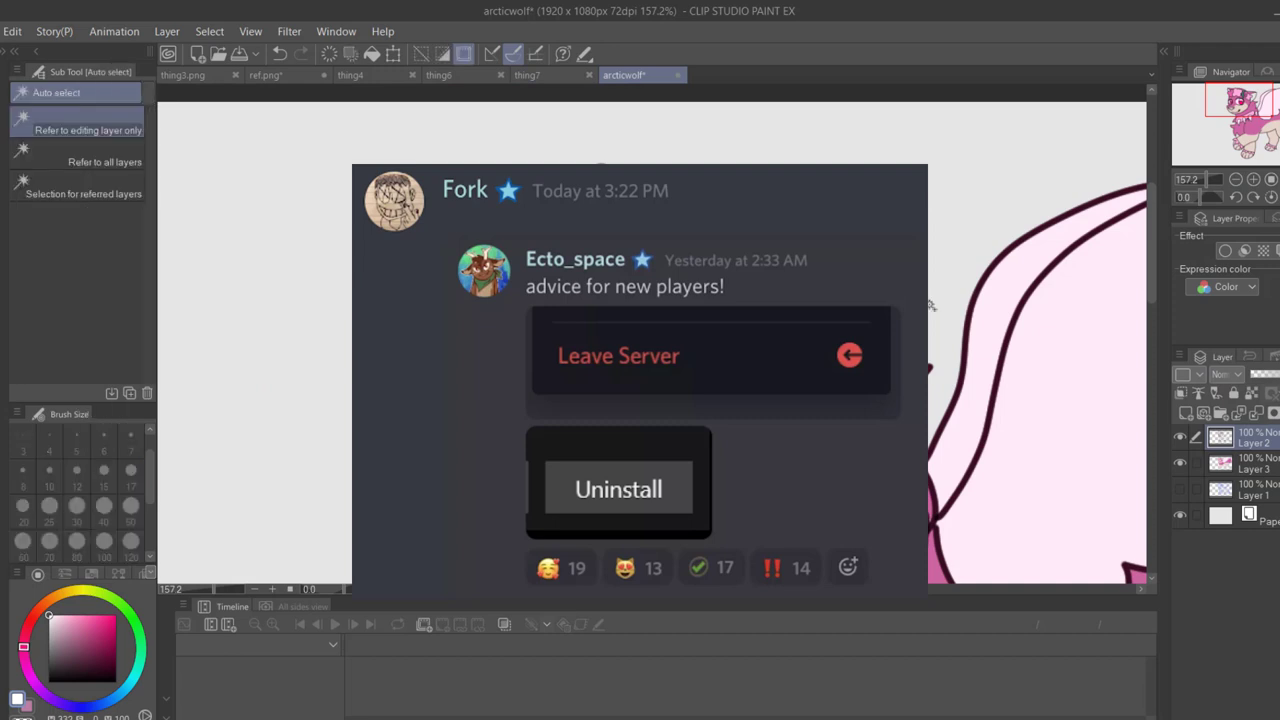
left_click(1254, 463)
key("i")
left_click(650, 440)
left_click(1252, 437)
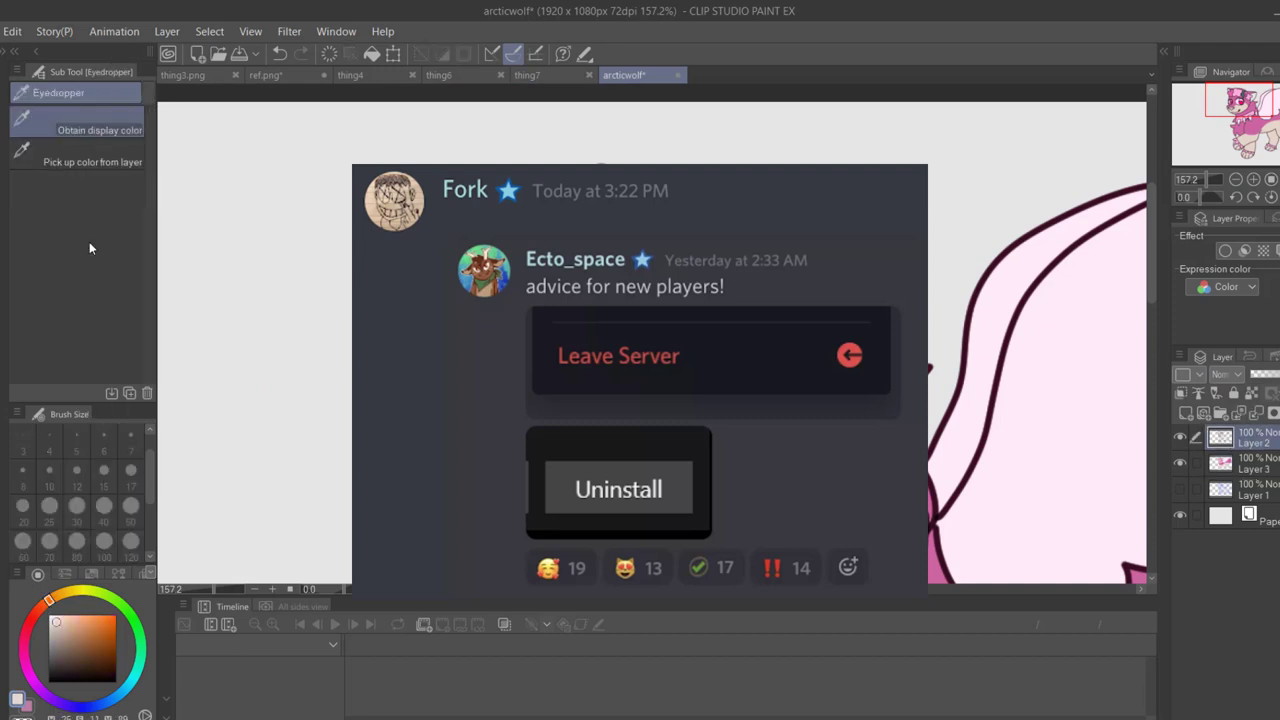
Select the nose areas from the Layer 2 line art and fill them with dark plum shades on Layer 3
key("w")
left_click(1252, 463)
key("i")
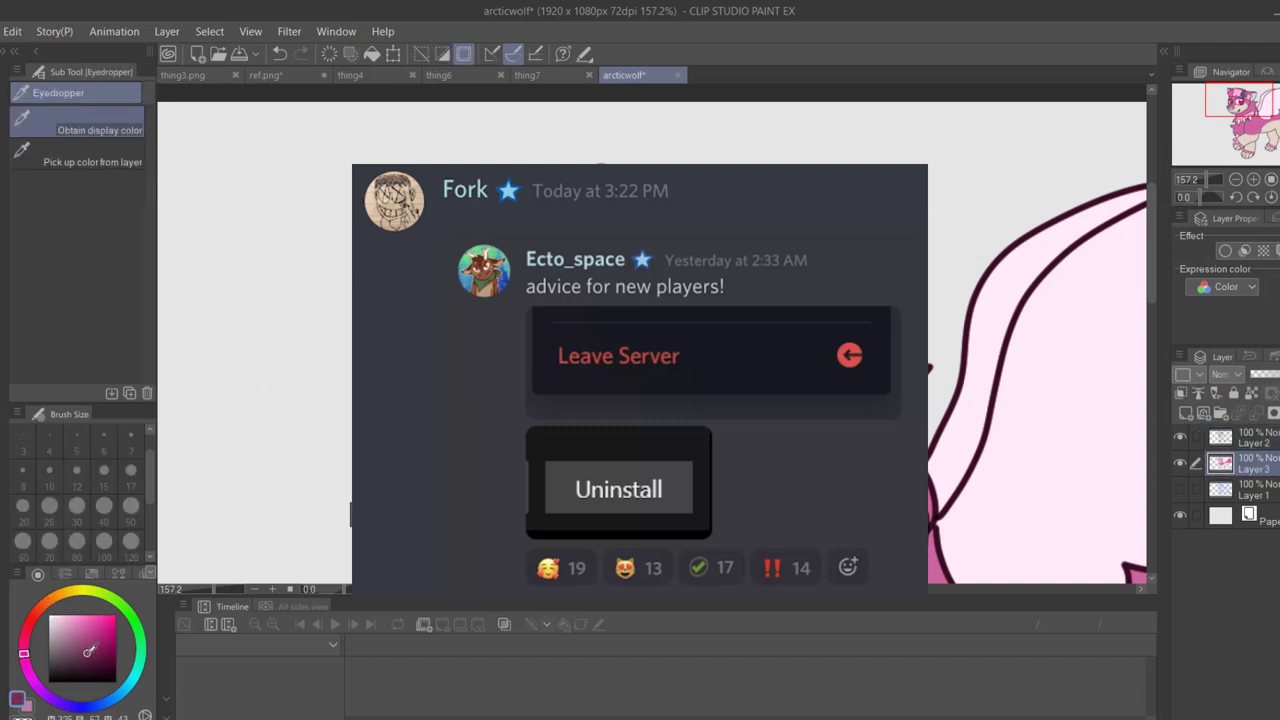
key("w")
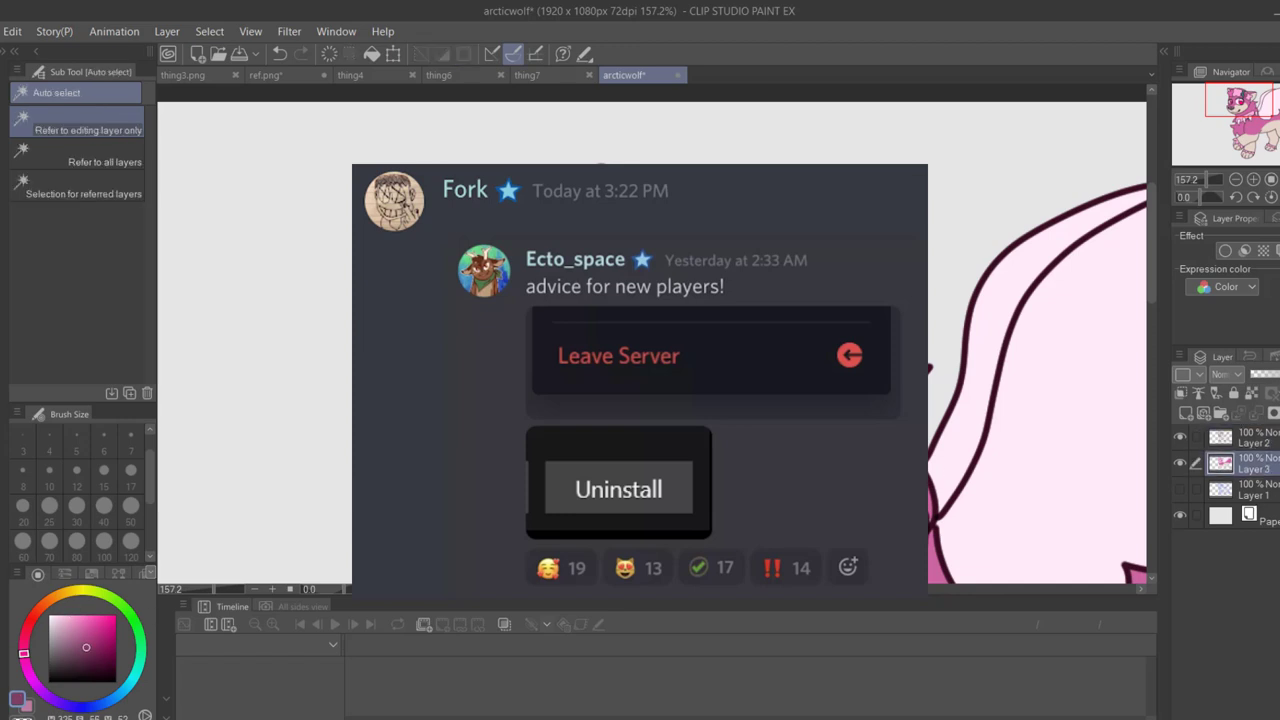
left_click(1260, 124)
left_click(1203, 180)
Mix a more magenta hot pink and refill the irises with it
key("i")
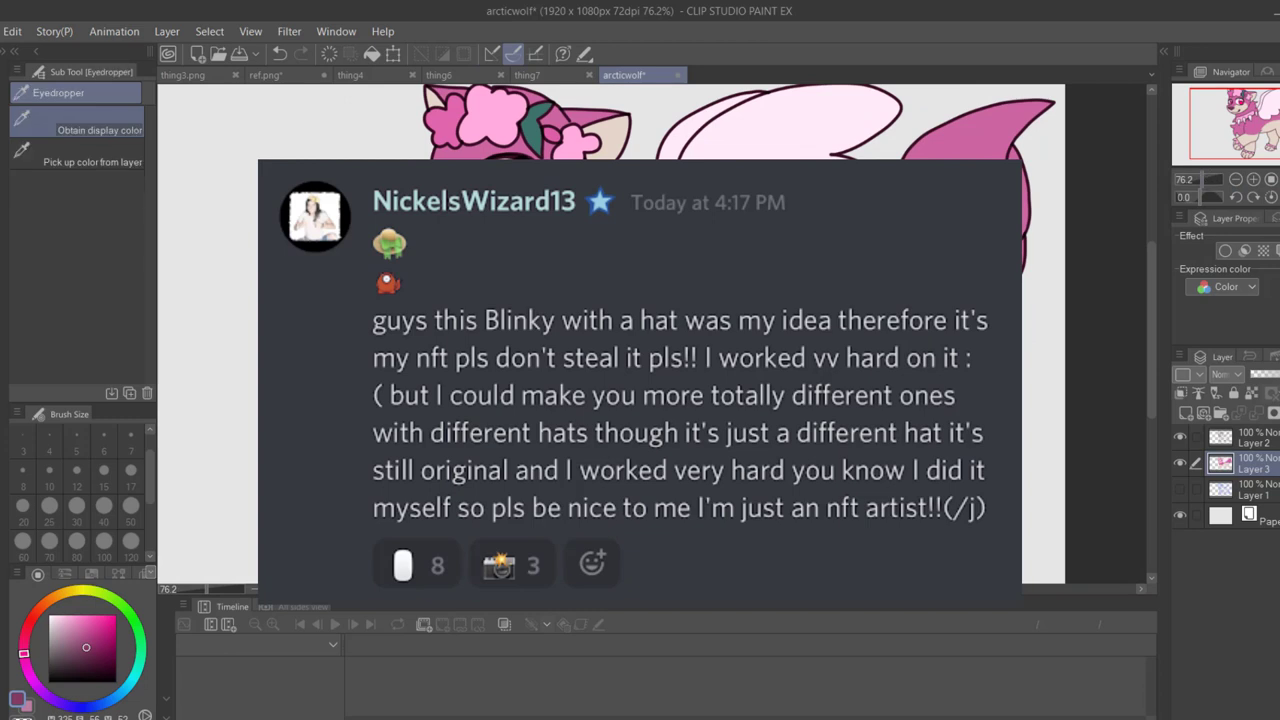
key("p")
scroll(650, 340, "up", 3)
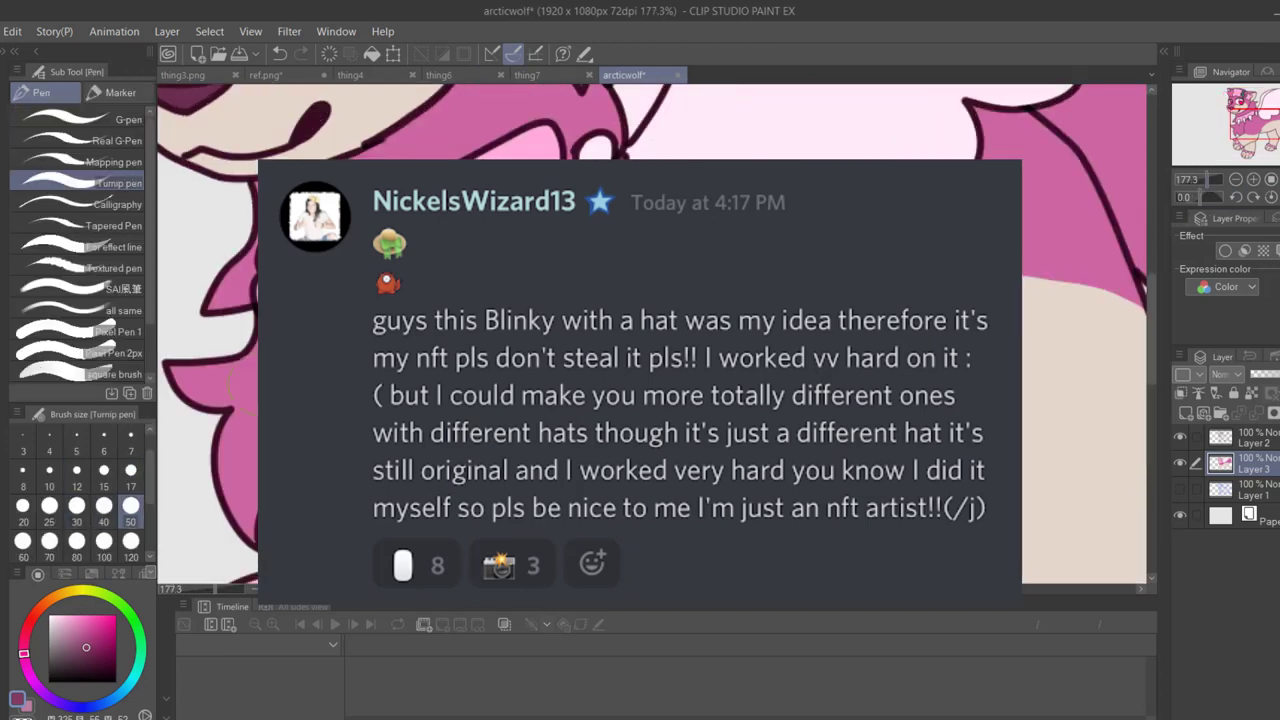
left_click_drag(1232, 117, 1231, 127)
left_click_drag(1207, 177, 1202, 177)
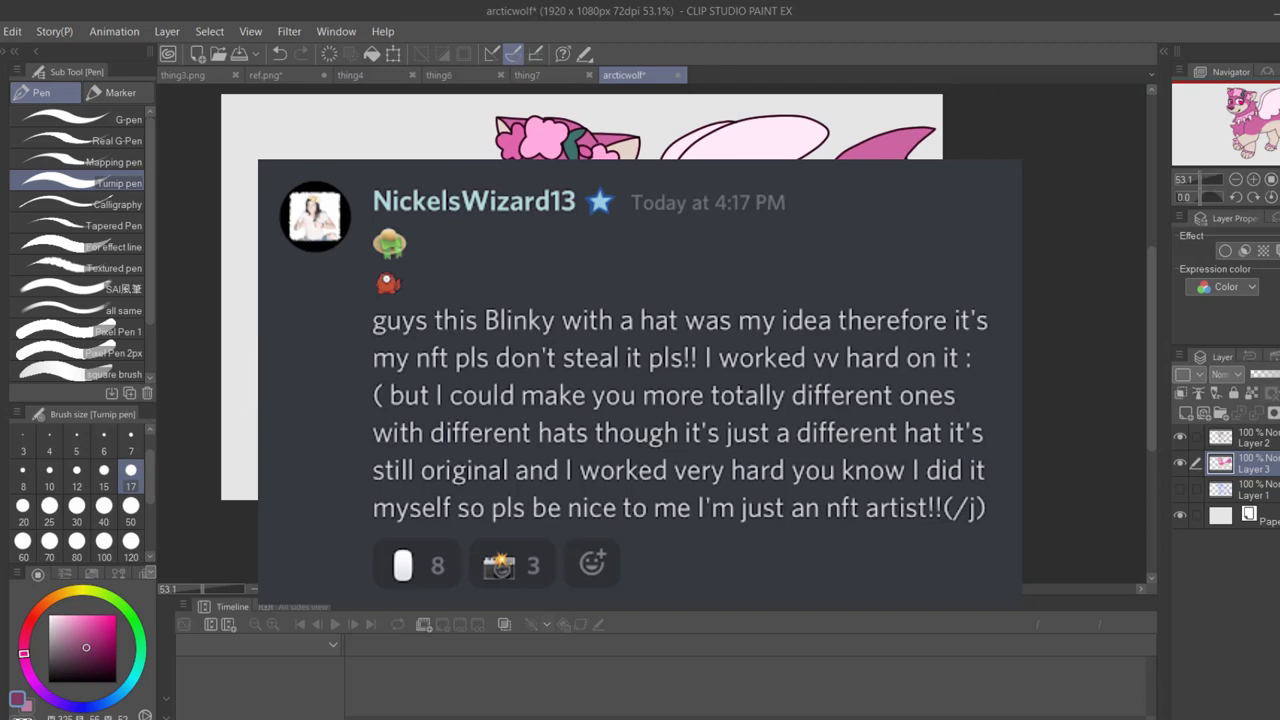
key("i")
key("g")
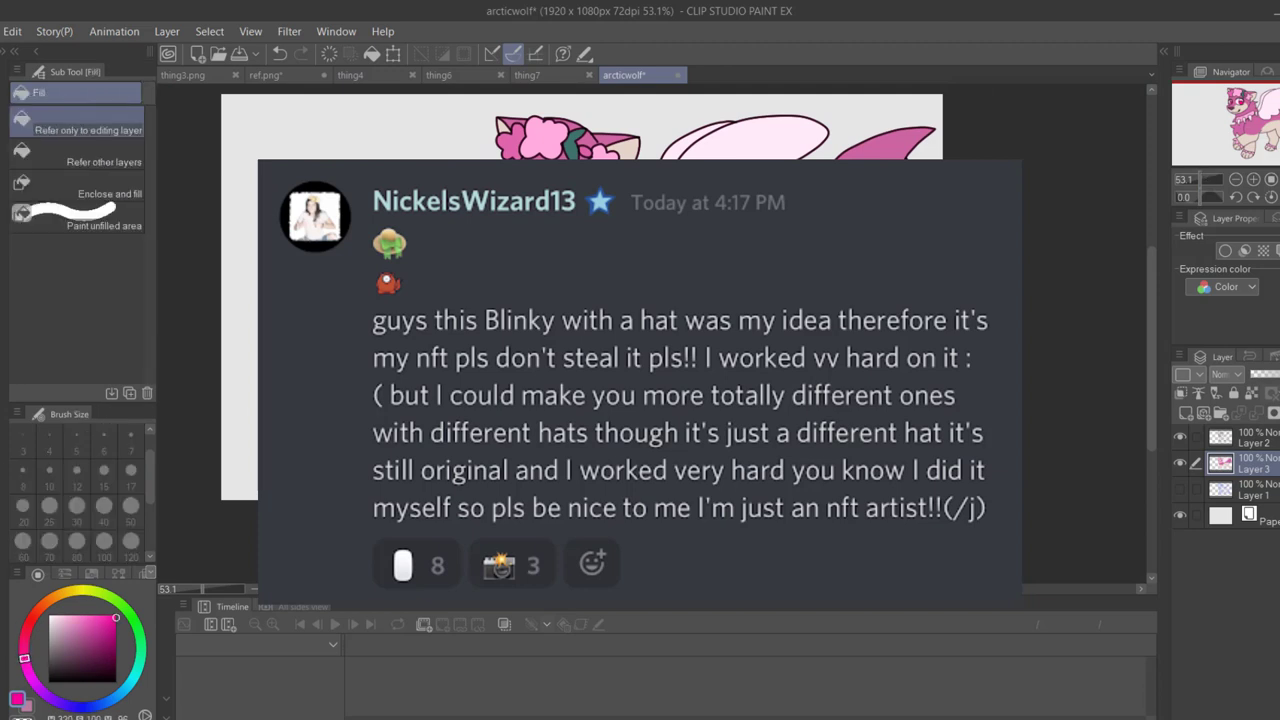
Sample the dark plum and paint stripes on the front legs and angular spirals on the tail with the Turnip pen at size 25
key("i")
key("p")
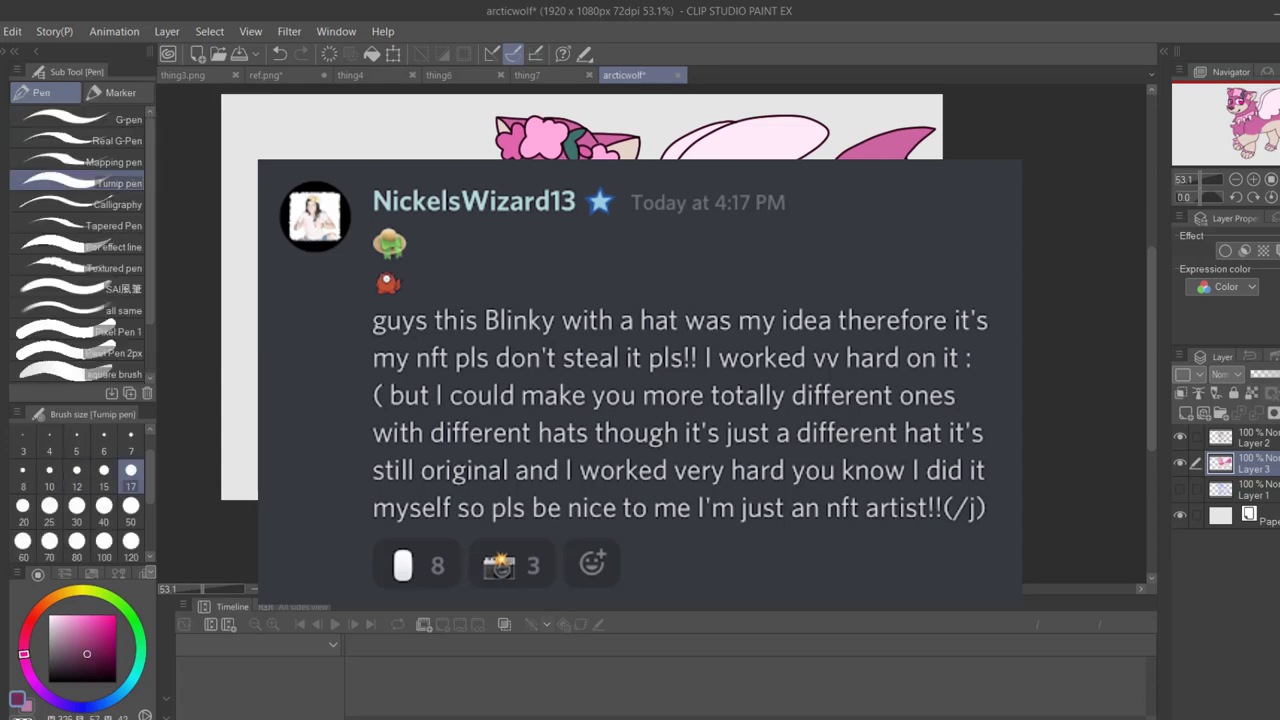
left_click_drag(1199, 180, 1206, 180)
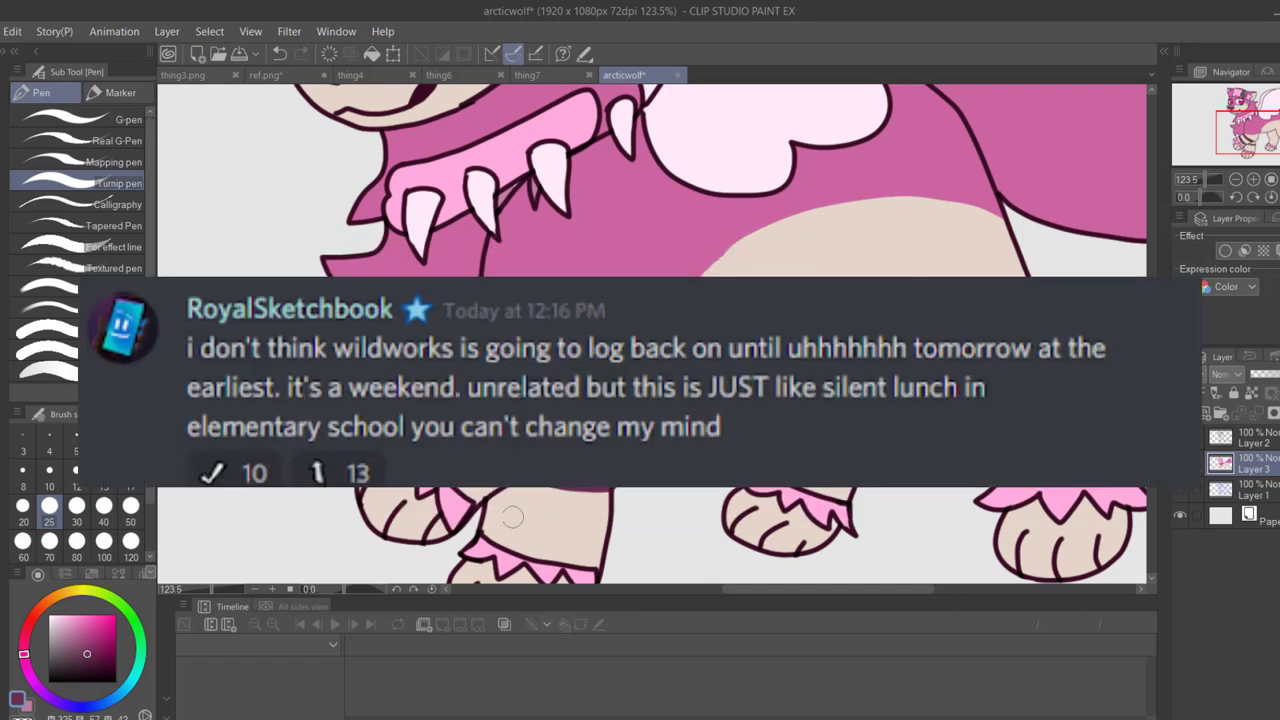
left_click_drag(486, 508, 583, 530)
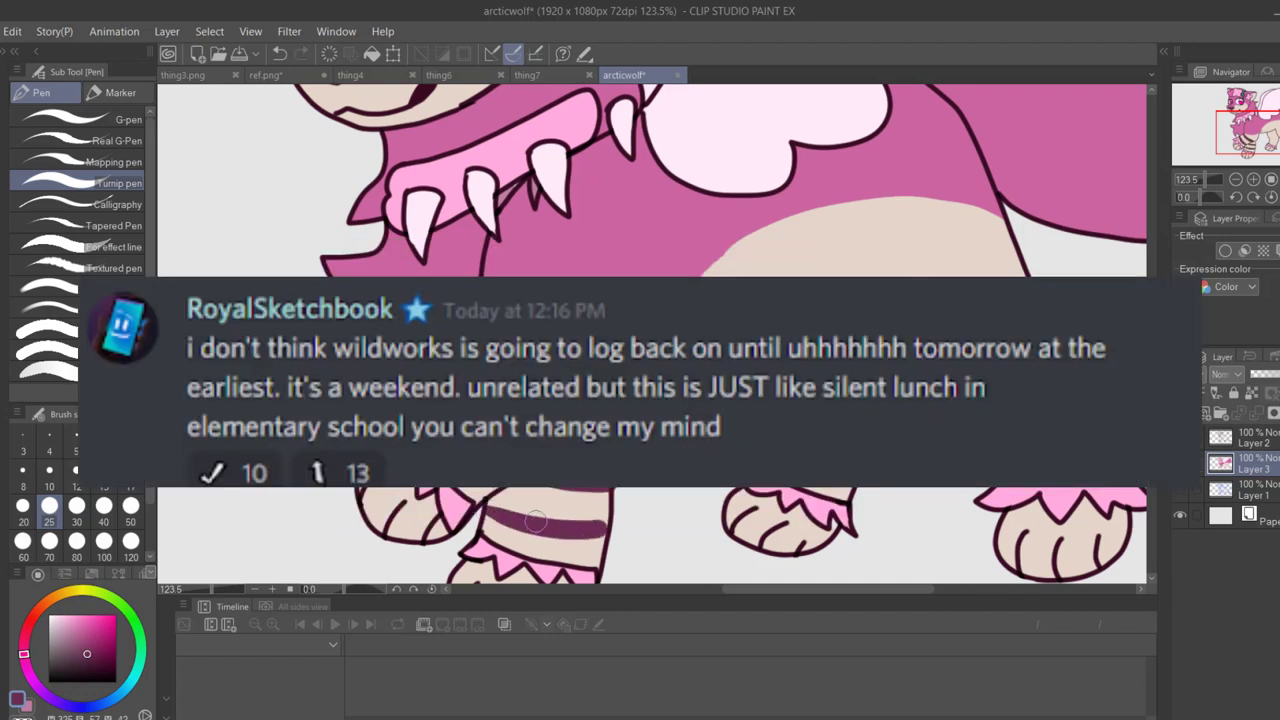
left_click_drag(1186, 105, 1250, 108)
left_click_drag(804, 194, 757, 268)
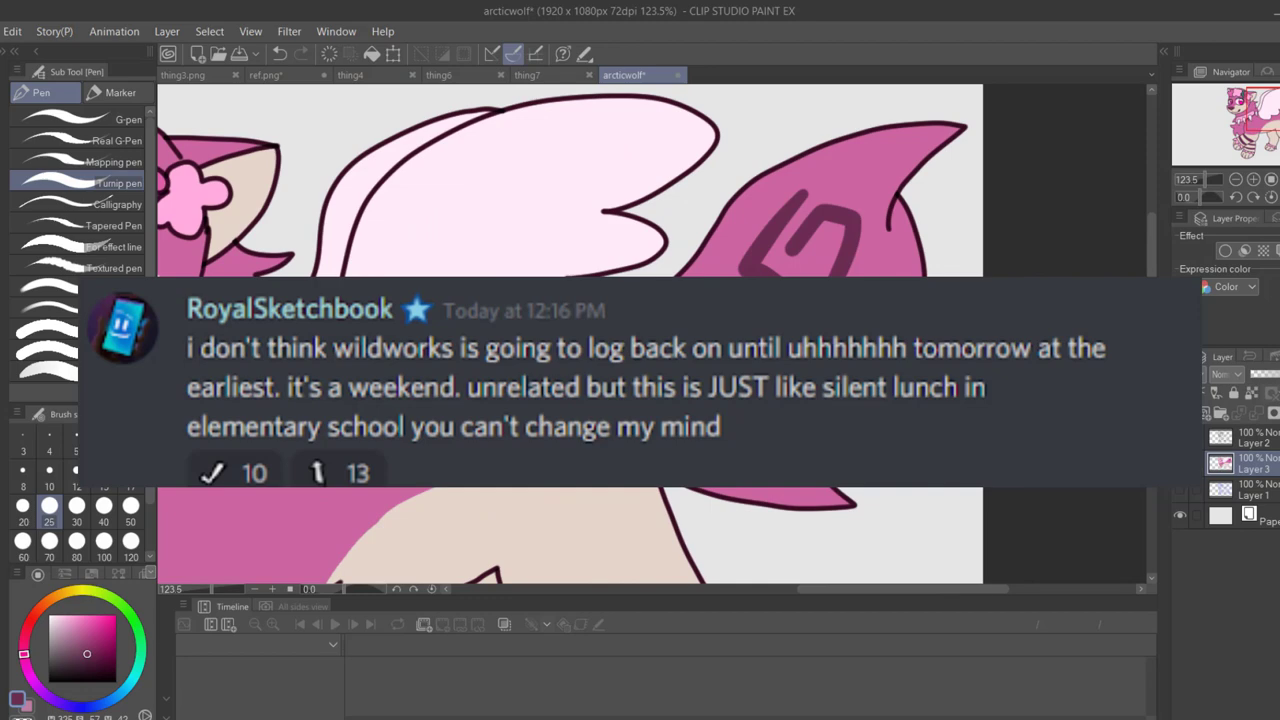
Paint dark plum stripes across the bridge of the muzzle and two broad stripes down the cheek
left_click_drag(1247, 177, 1207, 179)
left_click(1246, 109)
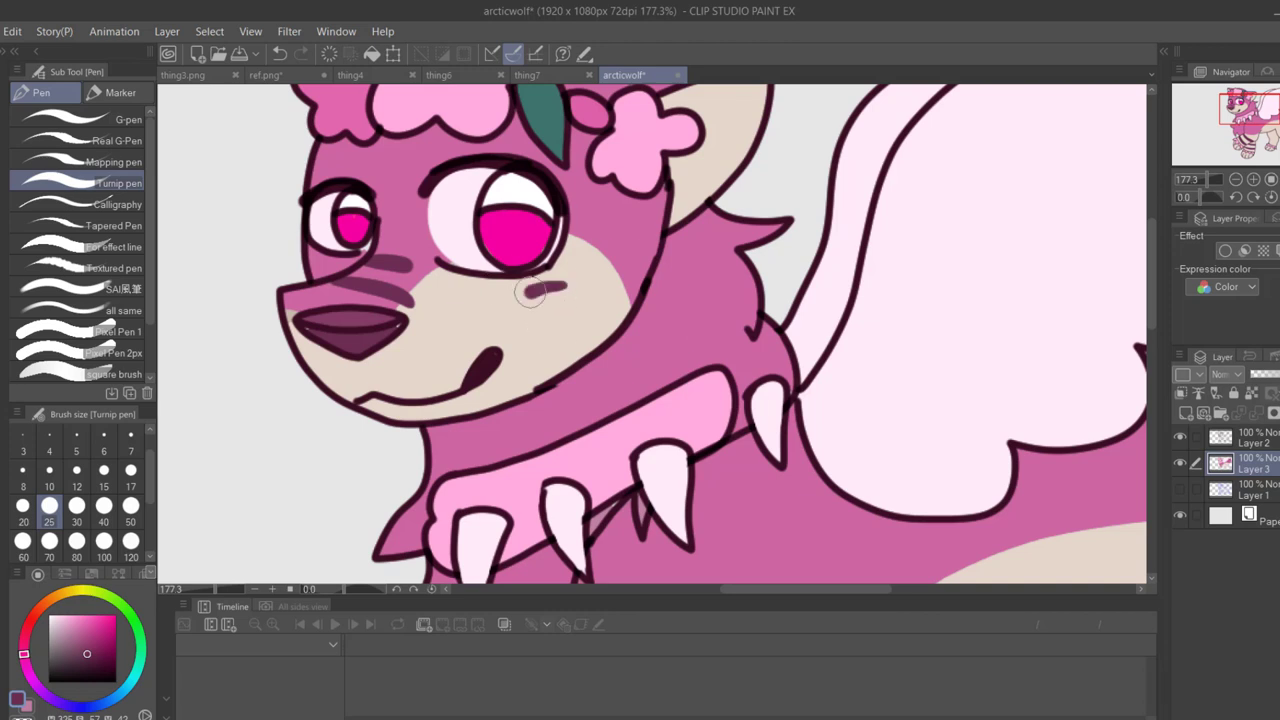
key("ctrl+z")
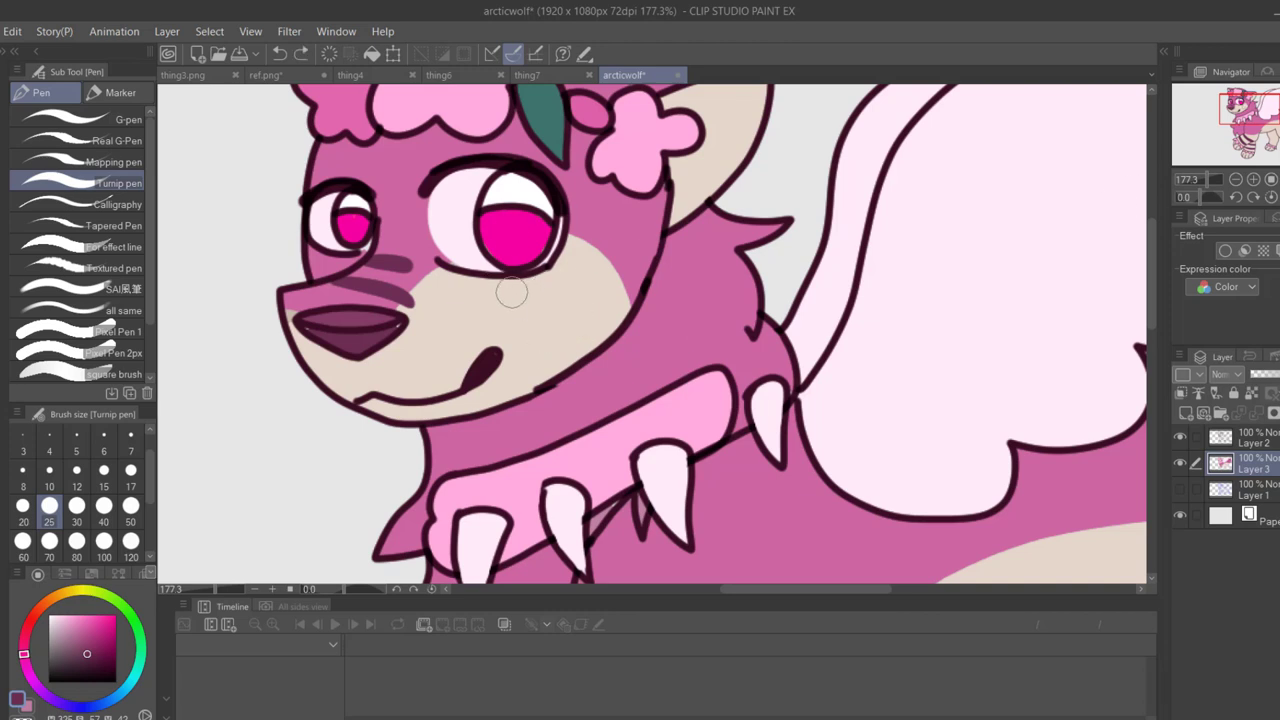
mouse_move(480, 302)
left_mouse_down()
mouse_move(576, 287)
mouse_move(538, 344)
mouse_move(522, 300)
mouse_move(547, 359)
left_mouse_up()
key("ctrl+z")
key("ctrl+z")
left_click_drag(513, 287, 553, 375)
left_click_drag(576, 262, 624, 330)
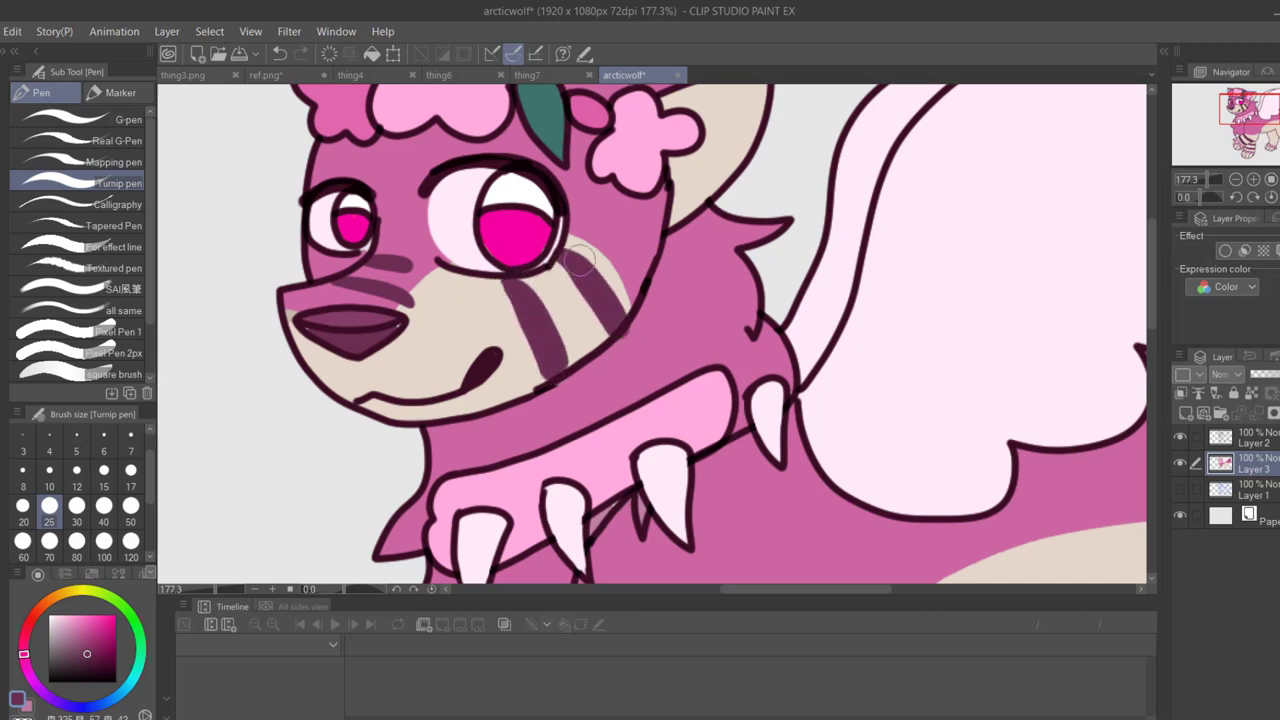
Paint a cream patch beneath the smaller eye and add a dark plum stripe over it
left_click_drag(1207, 181, 1208, 183)
left_click(434, 303, "alt")
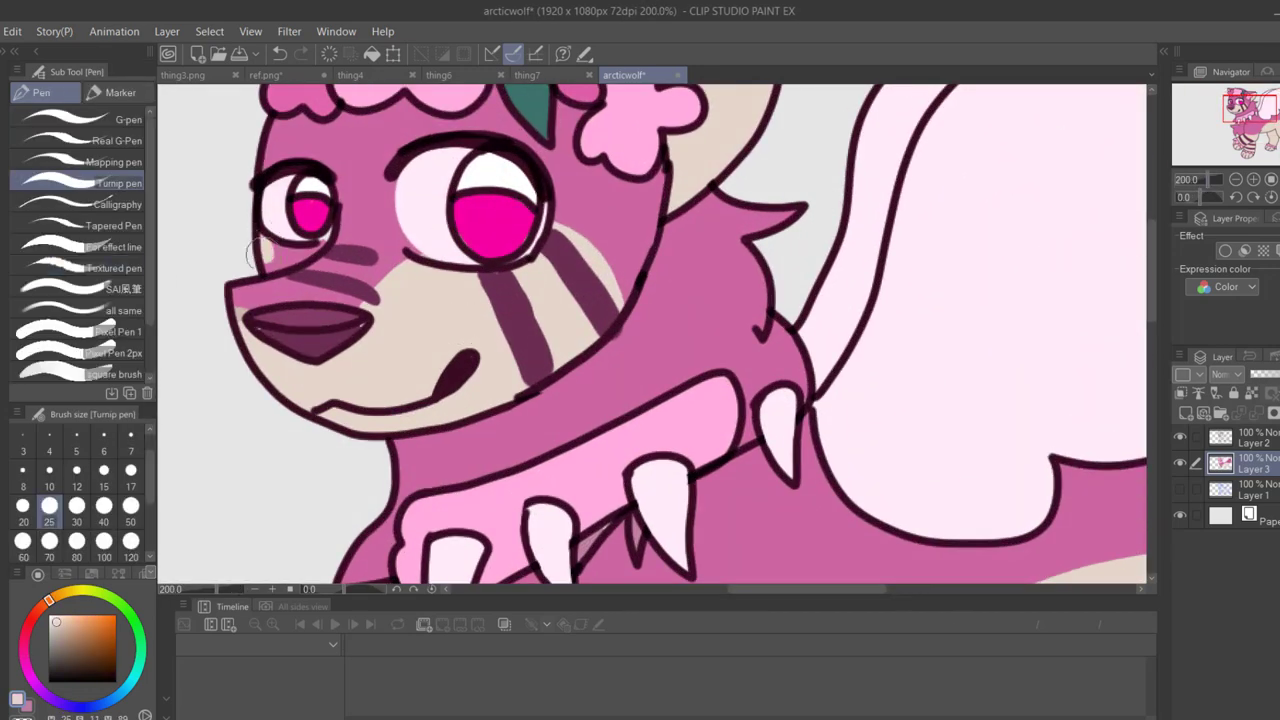
left_click(281, 249, "alt")
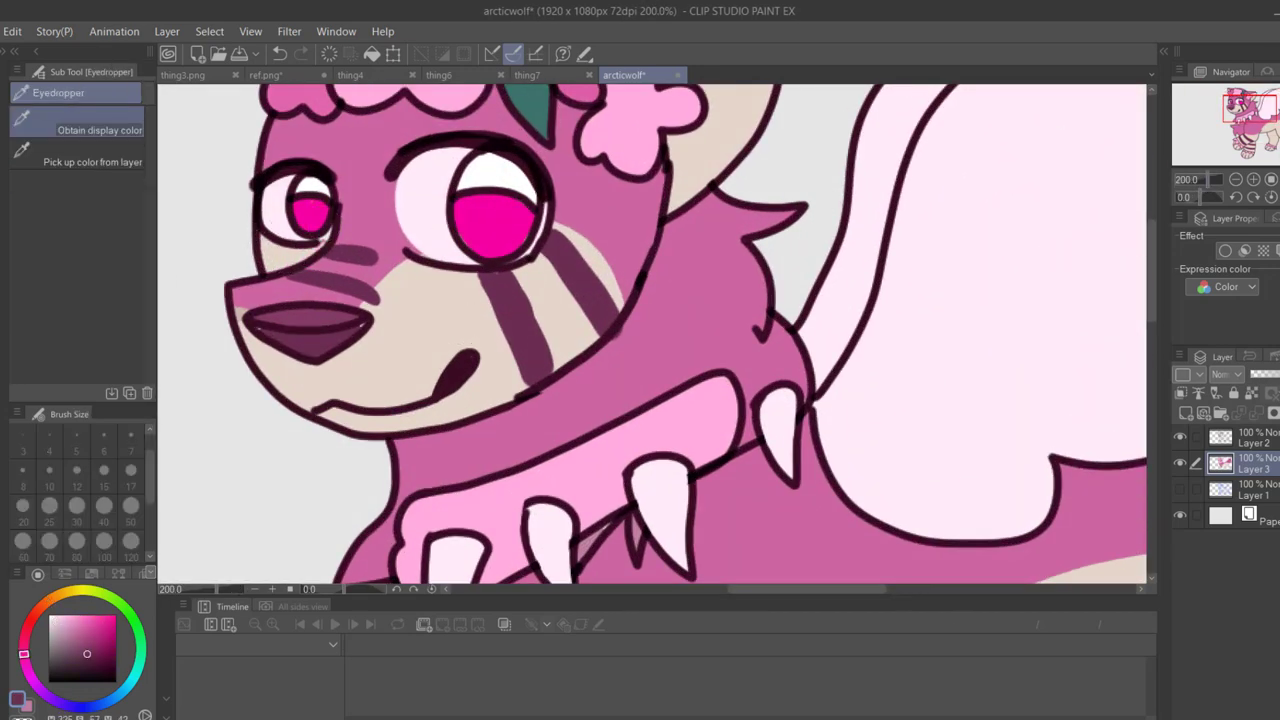
left_click_drag(1208, 183, 1201, 180)
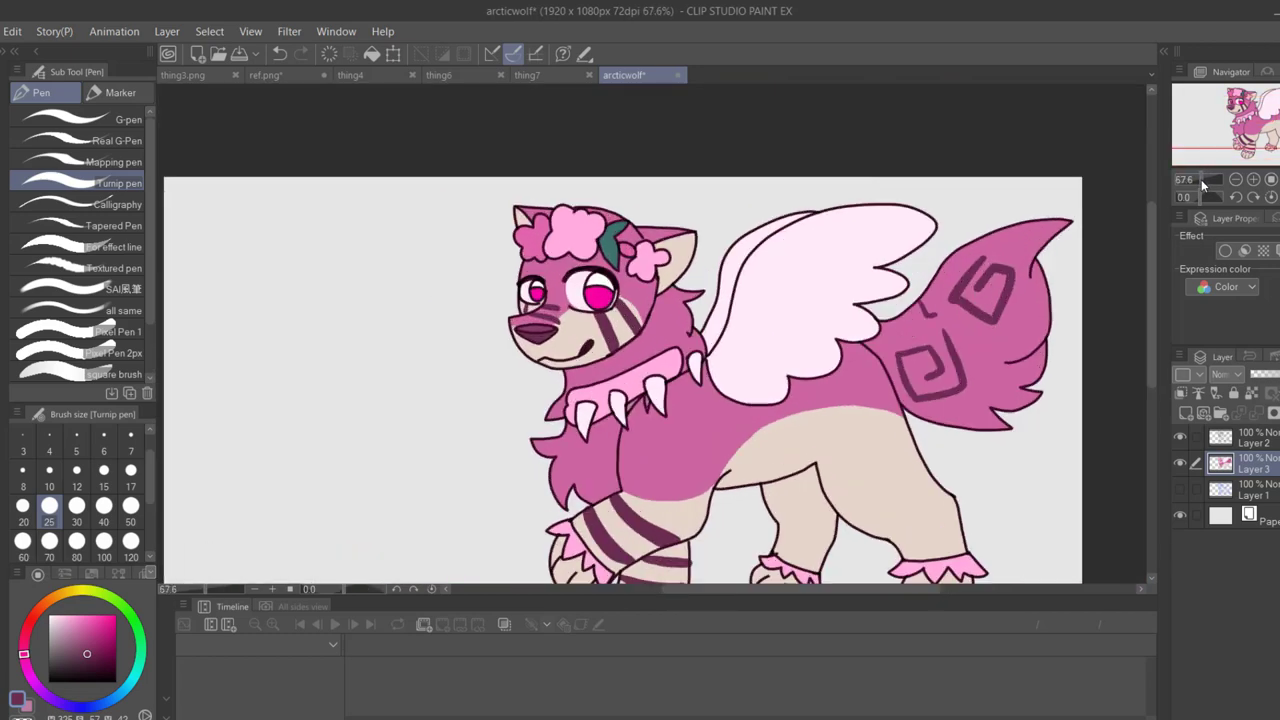
Add a new layer above Layer 3 and outline the neck and ear shadows on it in hot pink with the Turnip pen at size 25
left_click(1186, 413)
scroll(649, 337, "up", 6)
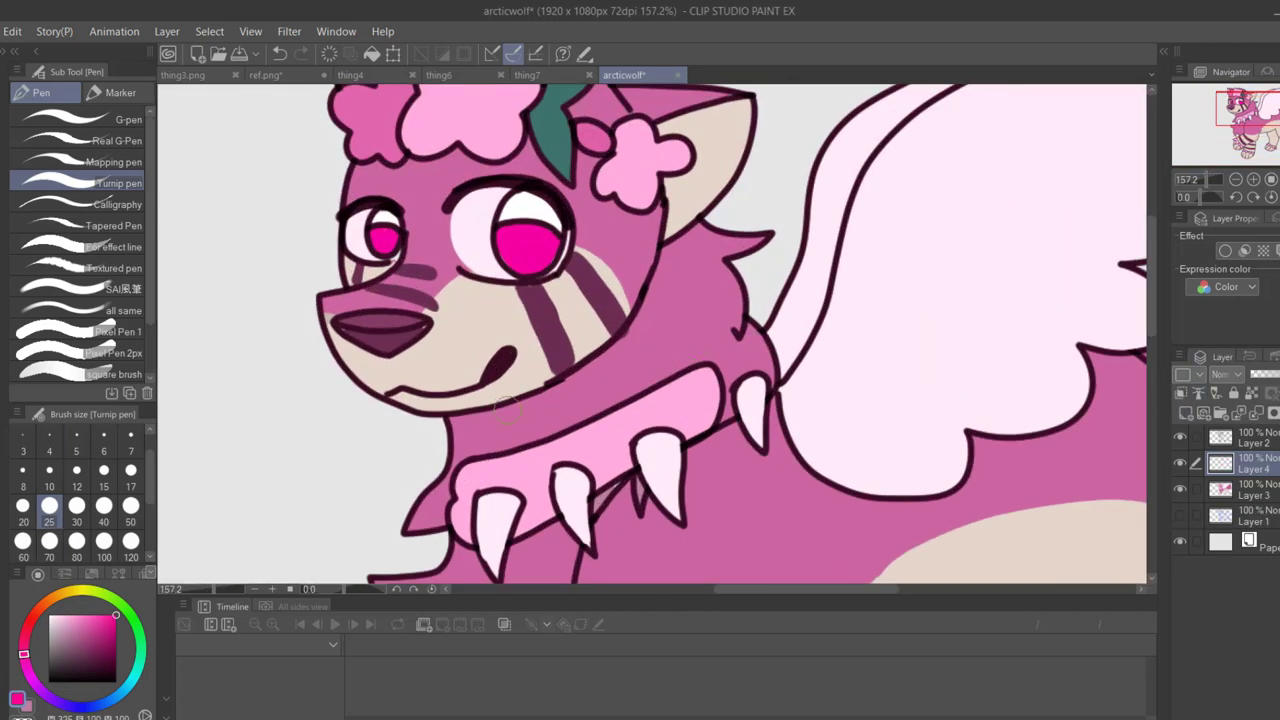
mouse_move(495, 410)
left_mouse_down()
mouse_move(704, 309)
mouse_move(732, 245)
mouse_move(745, 198)
left_mouse_up()
mouse_move(661, 277)
left_mouse_down()
mouse_move(626, 352)
mouse_move(528, 388)
left_mouse_up()
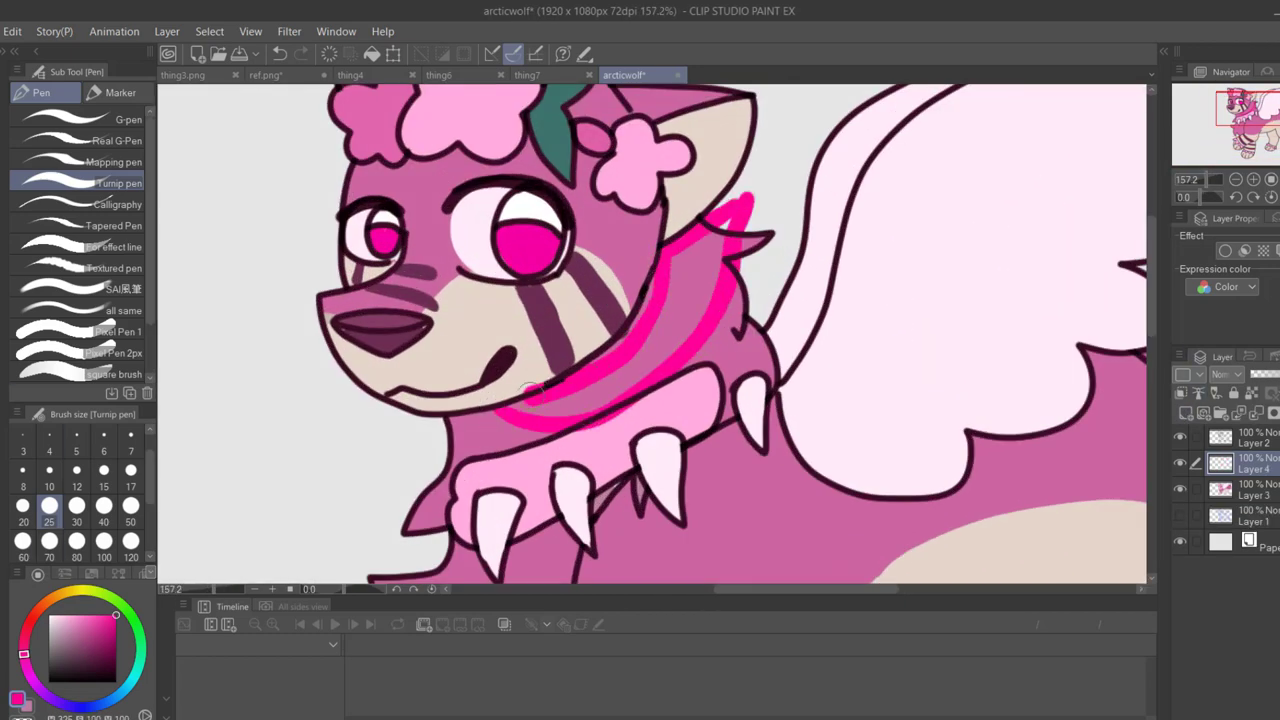
key("ctrl+z")
left_click_drag(662, 242, 737, 189)
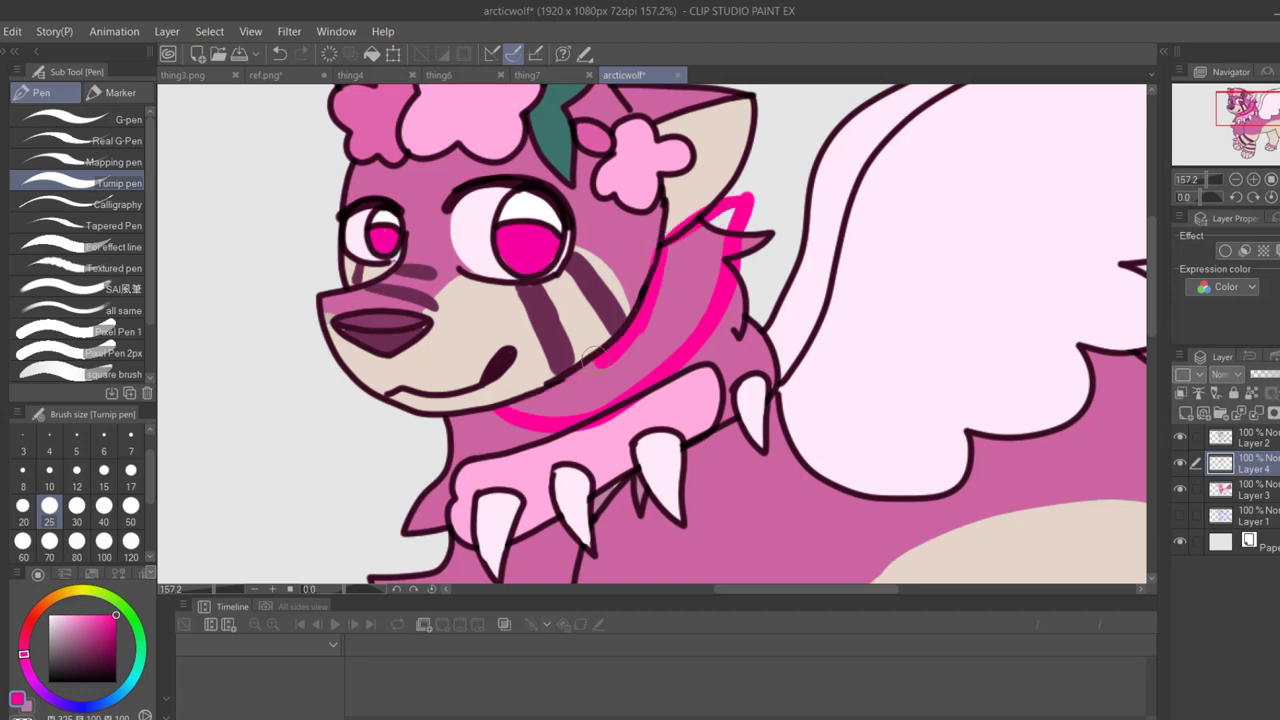
left_click_drag(504, 401, 602, 367)
left_click_drag(675, 133, 732, 191)
Outline hot pink shadow shapes on the body beneath the wing, at the tail base and on the far hind leg
left_click_drag(1220, 116, 1248, 127)
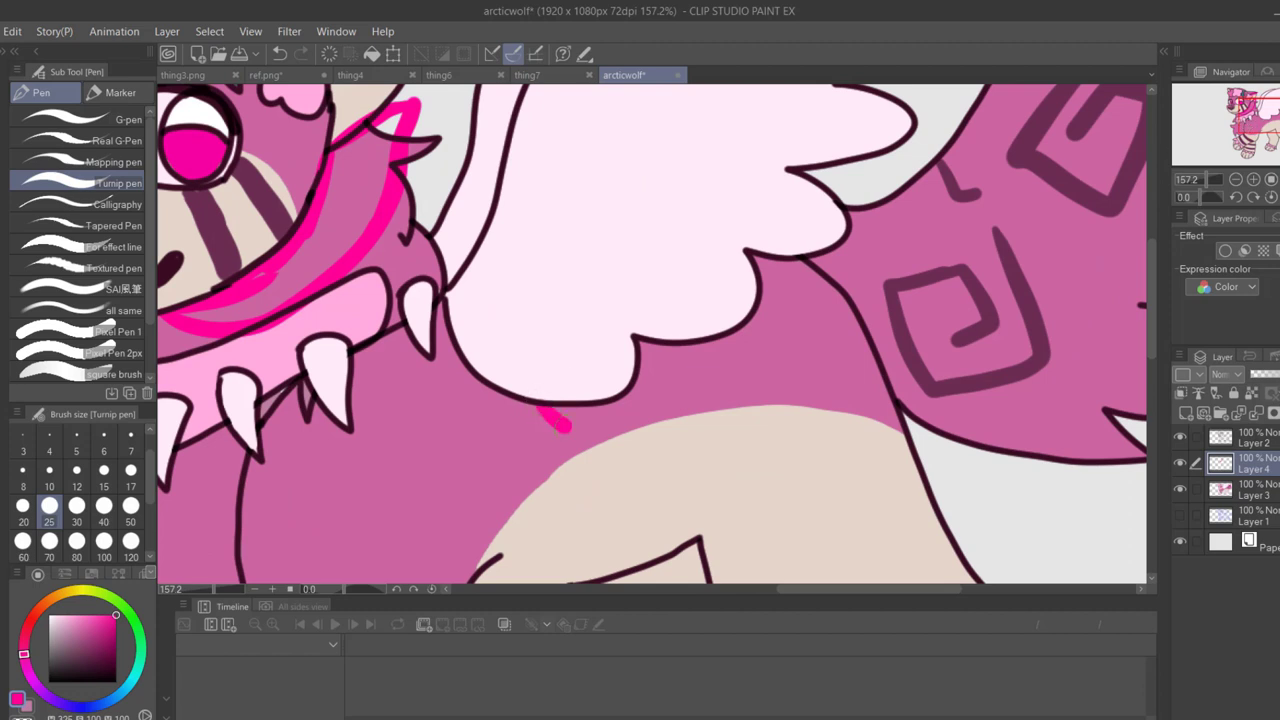
mouse_move(565, 427)
left_mouse_down()
mouse_move(751, 360)
mouse_move(867, 270)
mouse_move(843, 233)
left_mouse_up()
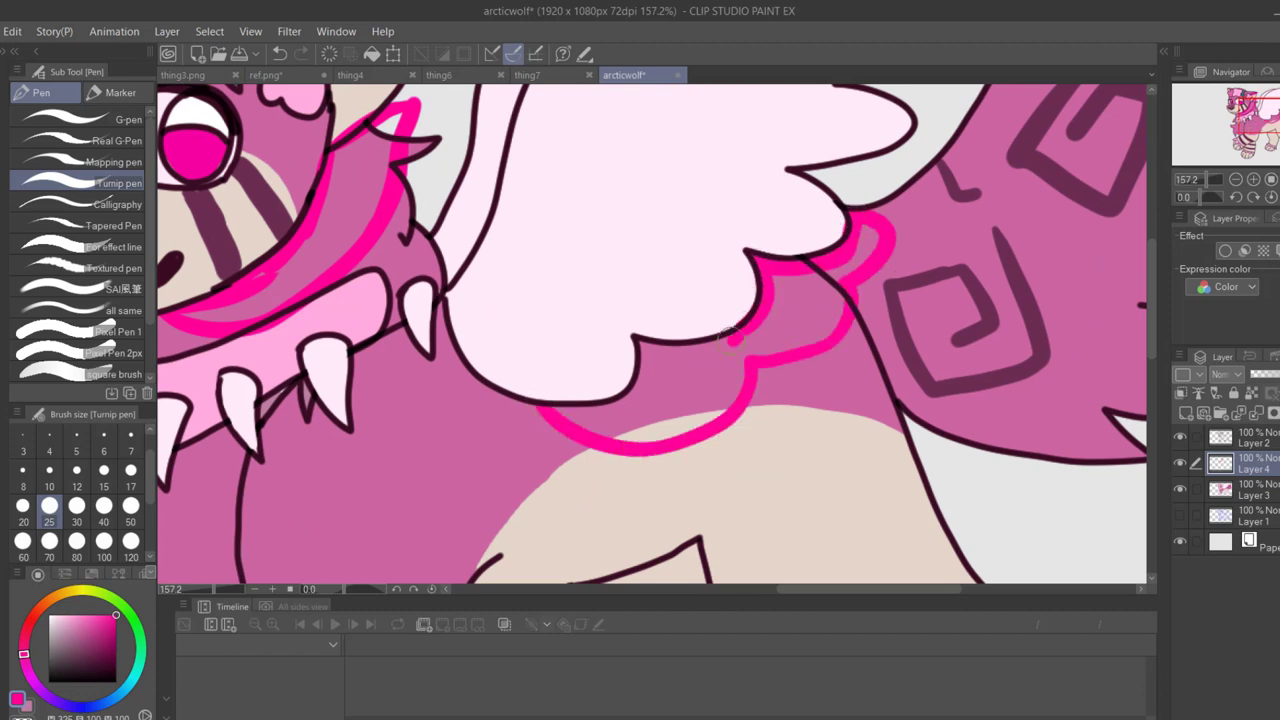
mouse_move(733, 338)
left_mouse_down()
mouse_move(647, 344)
mouse_move(644, 376)
mouse_move(602, 411)
left_mouse_up()
left_click_drag(1251, 98, 1253, 115)
mouse_move(536, 366)
left_mouse_down()
mouse_move(680, 414)
mouse_move(668, 350)
mouse_move(545, 360)
left_mouse_up()
Outline the shadow on the planted front leg and the shadows beneath the collar and its spikes in hot pink
left_click_drag(1273, 119, 1249, 126)
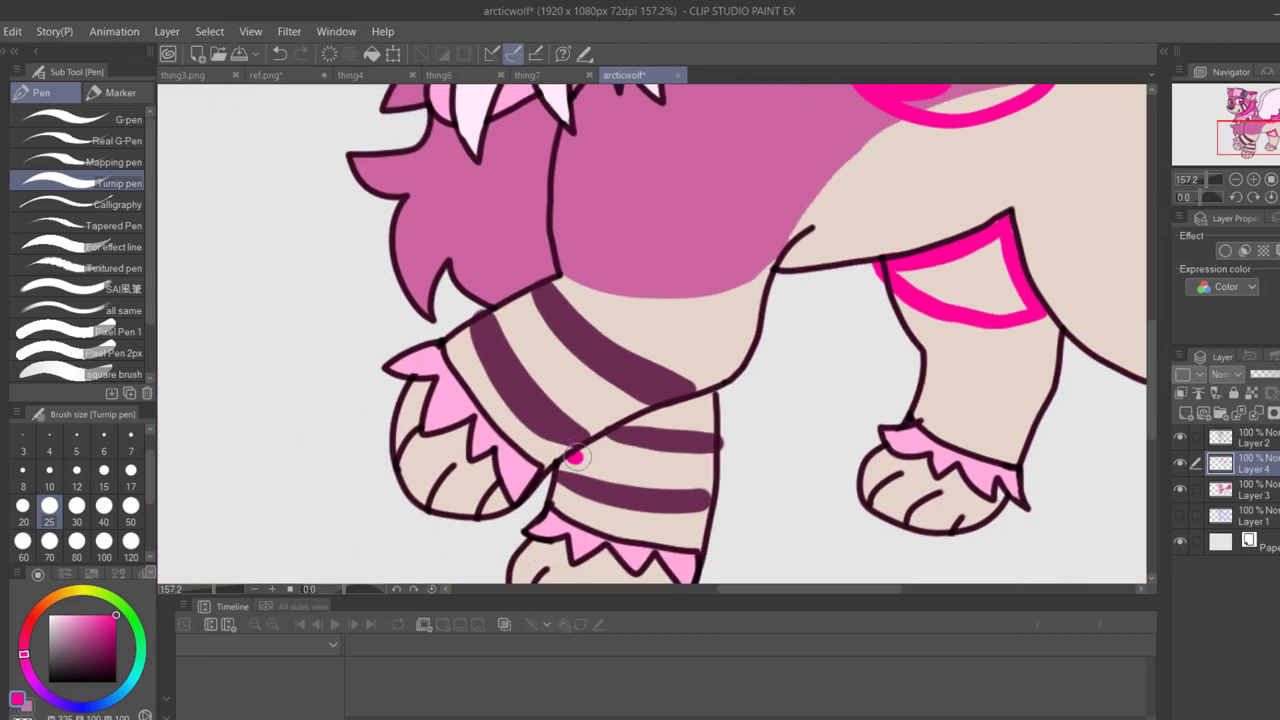
mouse_move(575, 457)
left_mouse_down()
mouse_move(708, 398)
mouse_move(572, 447)
left_mouse_up()
left_click_drag(1248, 135, 1244, 122)
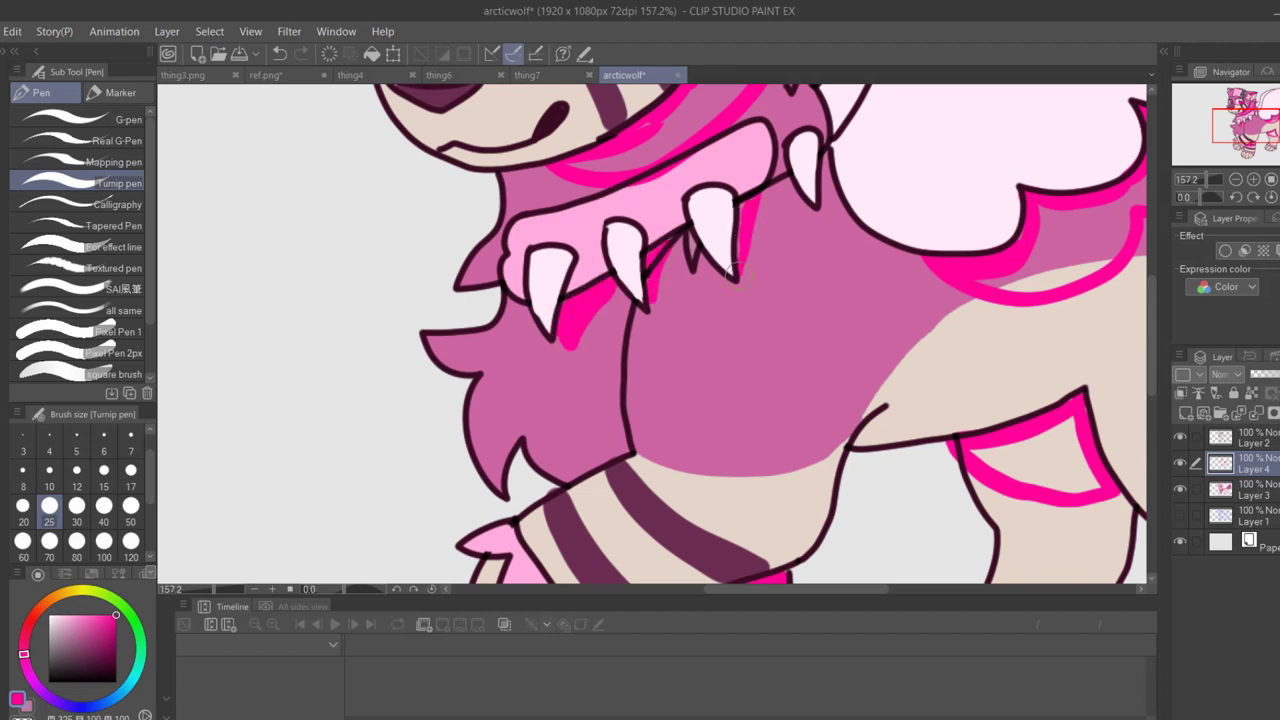
left_click(1201, 180)
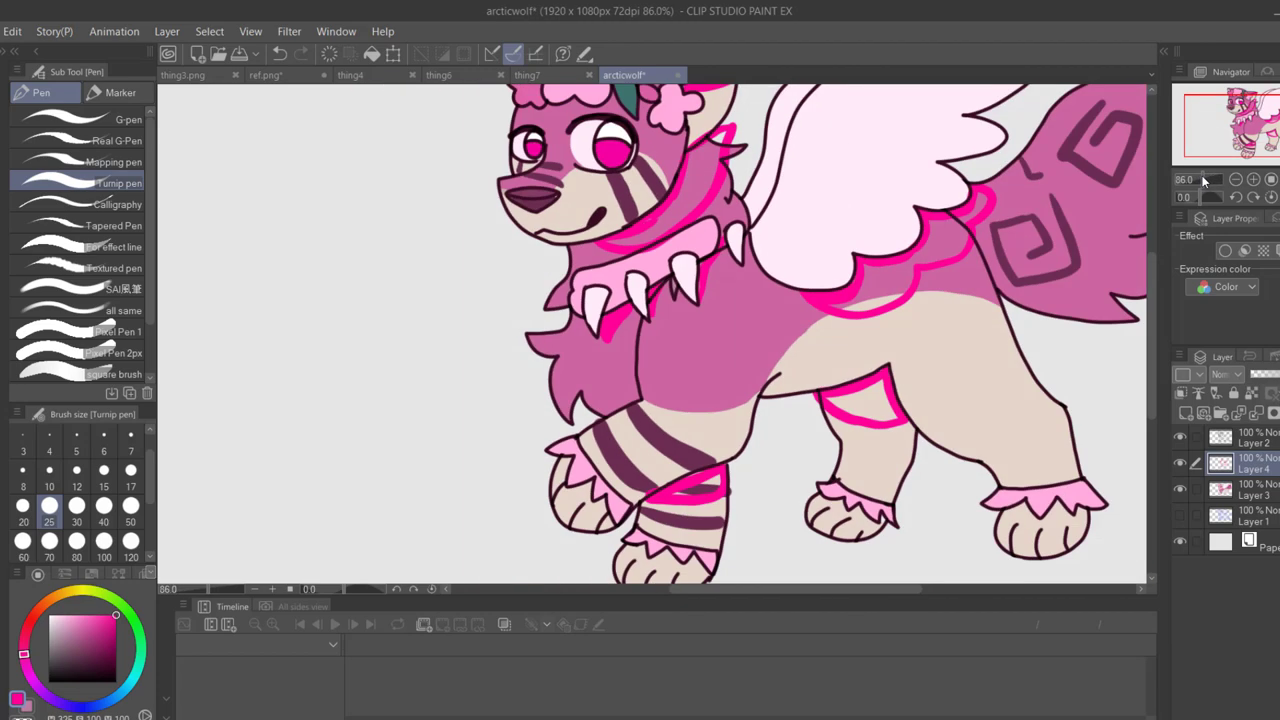
left_click_drag(1221, 134, 1197, 119)
Auto-select the area outside the shadow outlines, invert the selection, fill the shapes with hot pink and deselect
key("w")
left_click(443, 428)
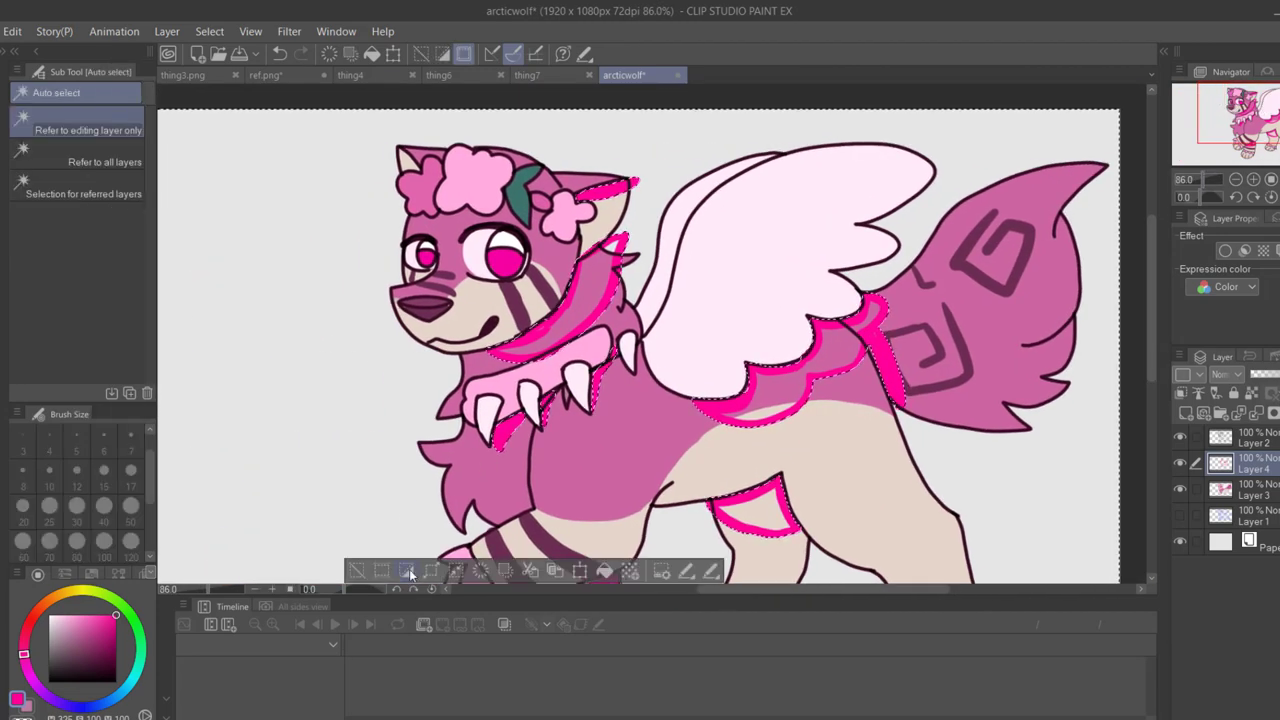
left_click(409, 573)
left_click(766, 571)
key("ctrl+d")
Set the shadow layer's blending mode to Darken and its opacity to 56%
left_click(1226, 374)
left_click(1244, 35)
left_click_drag(1274, 95, 1279, 121)
left_click(1270, 374)
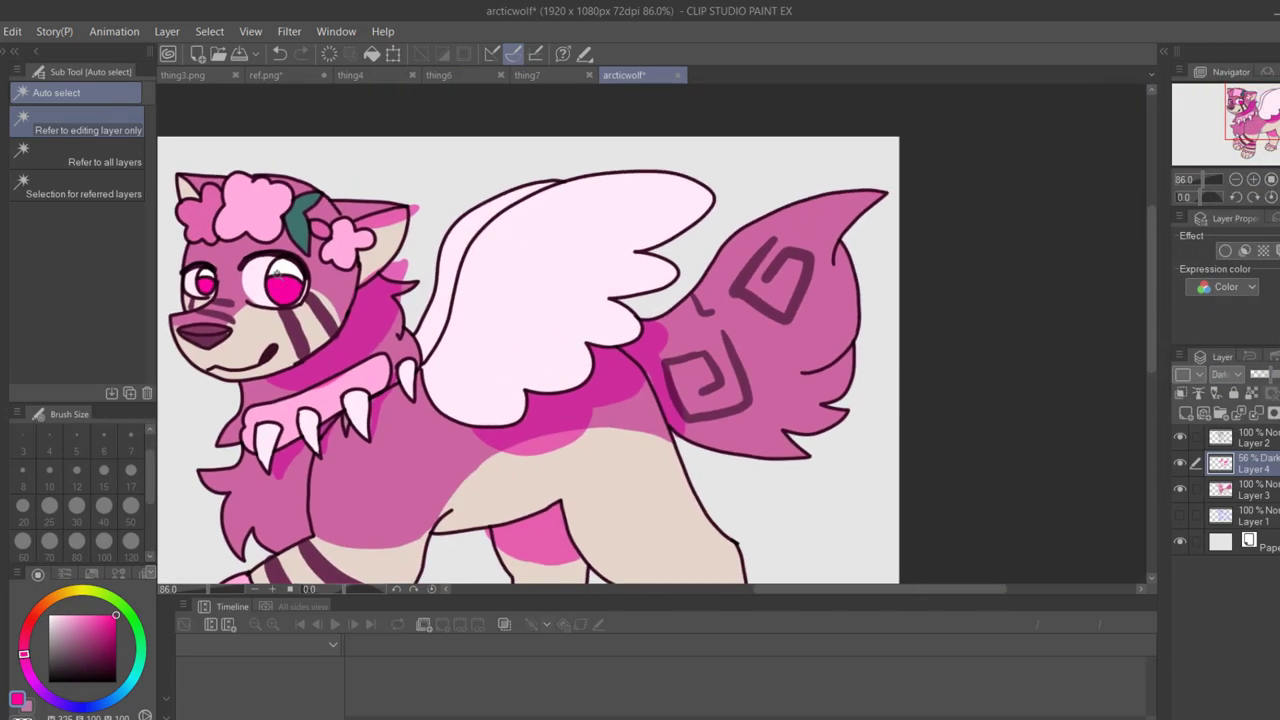
Outline a jagged shadow shape over the outer half of the tail with the hot pink pen
key("p")
left_click_drag(843, 170, 772, 309)
mouse_move(730, 430)
left_mouse_down()
mouse_move(893, 300)
mouse_move(845, 165)
left_mouse_up()
Auto-select the inside of the tail shadow outline, expand the selection, fill it with hot pink and deselect
key("w")
left_click(724, 462)
left_click(752, 436)
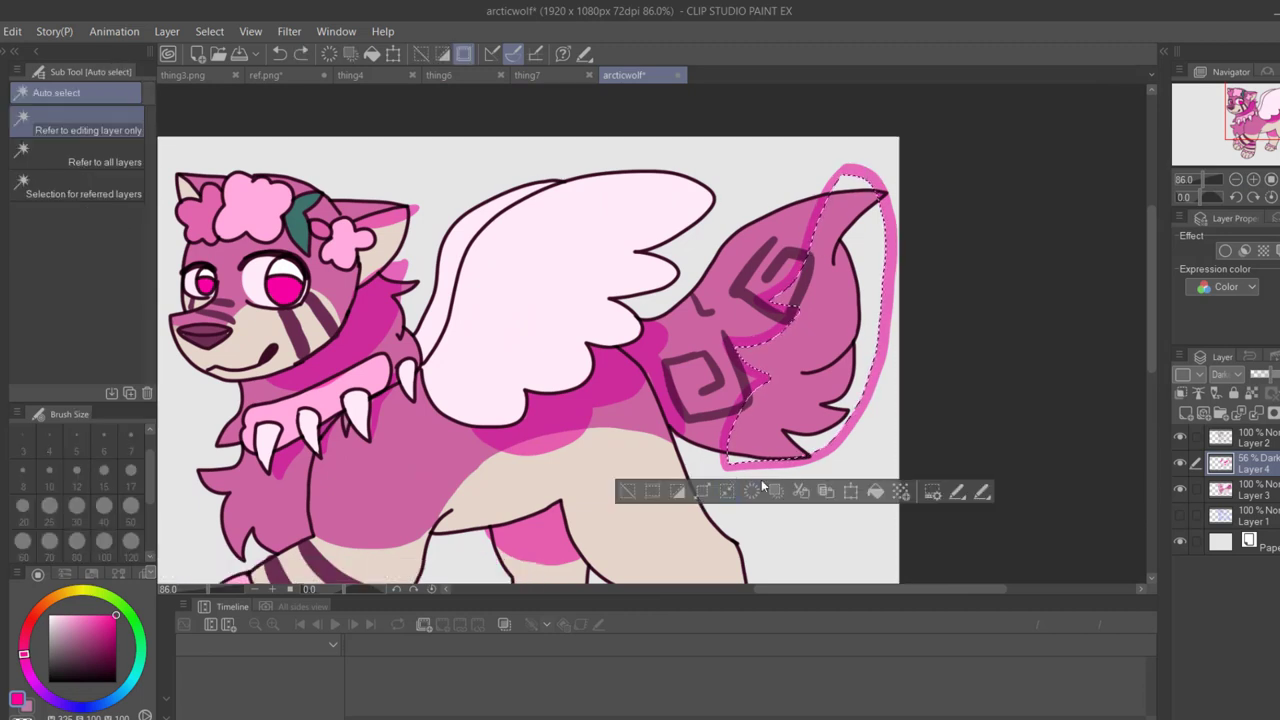
left_click(702, 490)
left_click(746, 344)
left_click(875, 491)
left_click(627, 488)
Add a new layer above the shadow layer and airbrush soft hot pink shading over the tail, wings, body and legs
left_click(1186, 413)
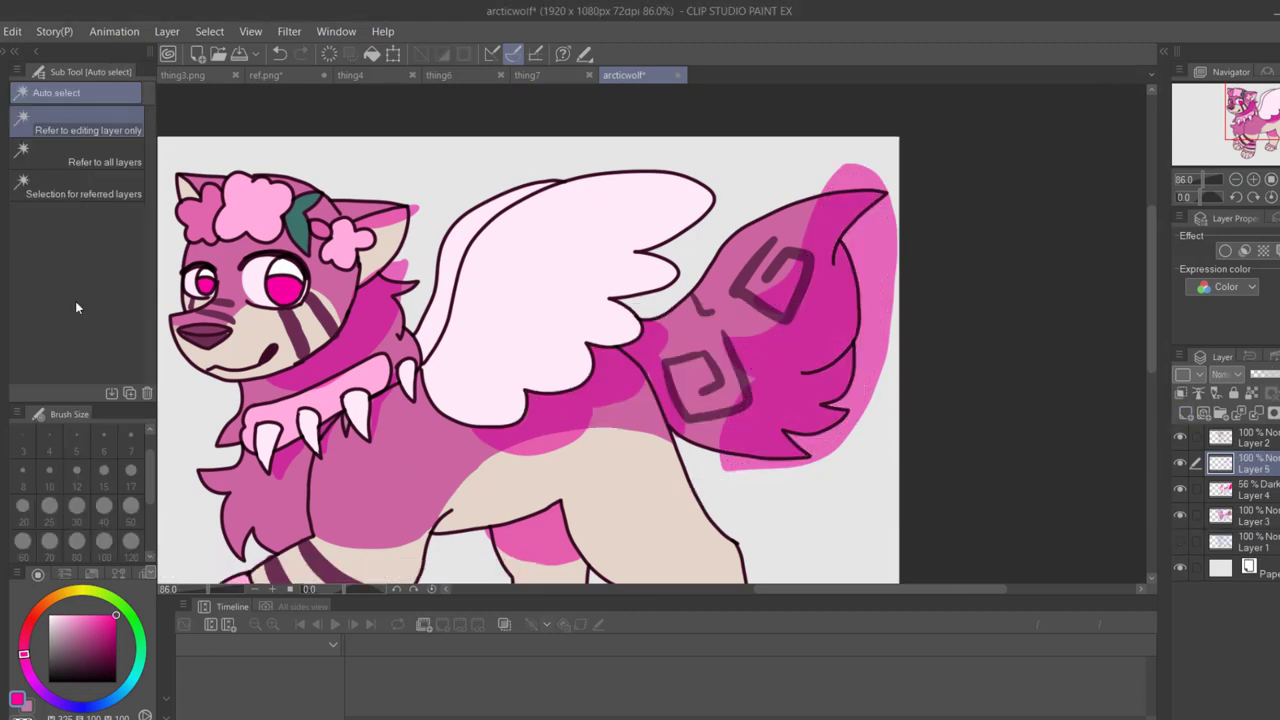
key("b")
mouse_move(825, 310)
left_mouse_down()
mouse_move(749, 451)
mouse_move(865, 225)
left_mouse_up()
mouse_move(545, 365)
left_mouse_down()
mouse_move(585, 385)
mouse_move(700, 230)
mouse_move(765, 345)
left_mouse_up()
left_click_drag(455, 376, 580, 300)
mouse_move(723, 545)
left_mouse_down()
mouse_move(761, 350)
mouse_move(771, 386)
mouse_move(886, 471)
mouse_move(623, 451)
mouse_move(665, 430)
left_mouse_up()
Set the airbrushed layer to Darken at 46% opacity and lower the hard-edged shadow layer's opacity to 20%
left_click(1225, 374)
left_click(1229, 33)
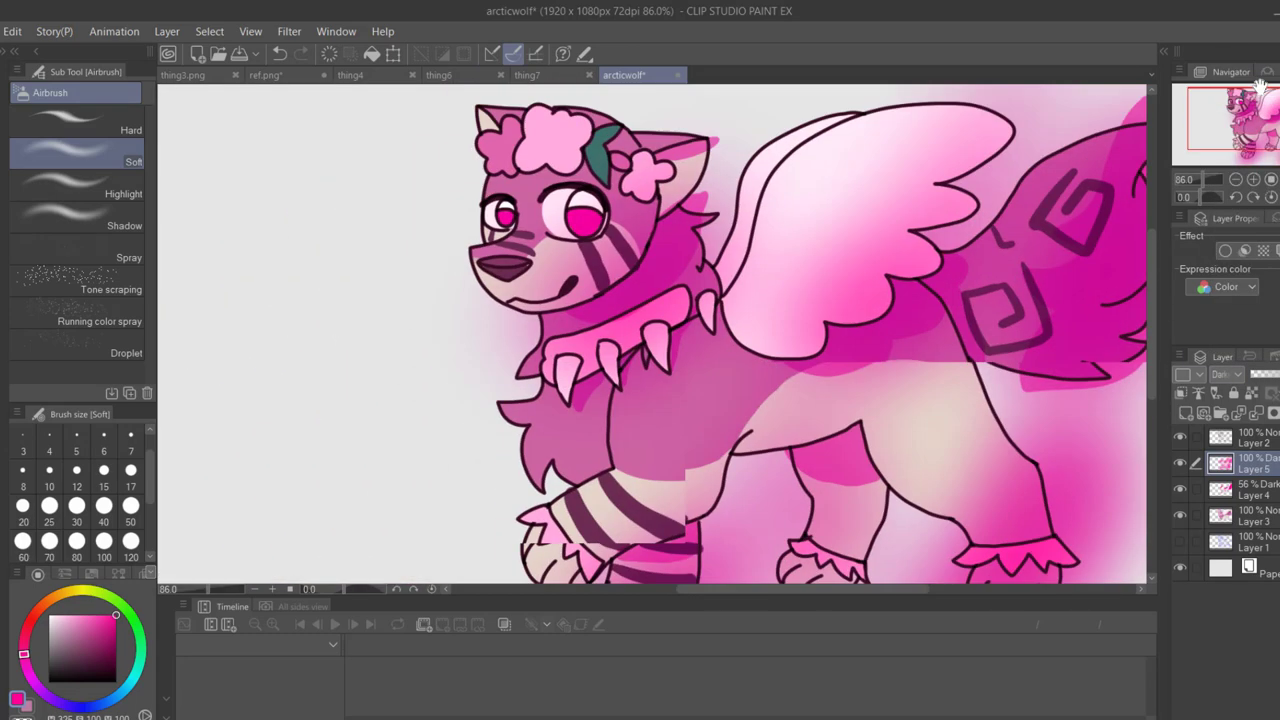
left_click(1245, 489)
left_click(1256, 374)
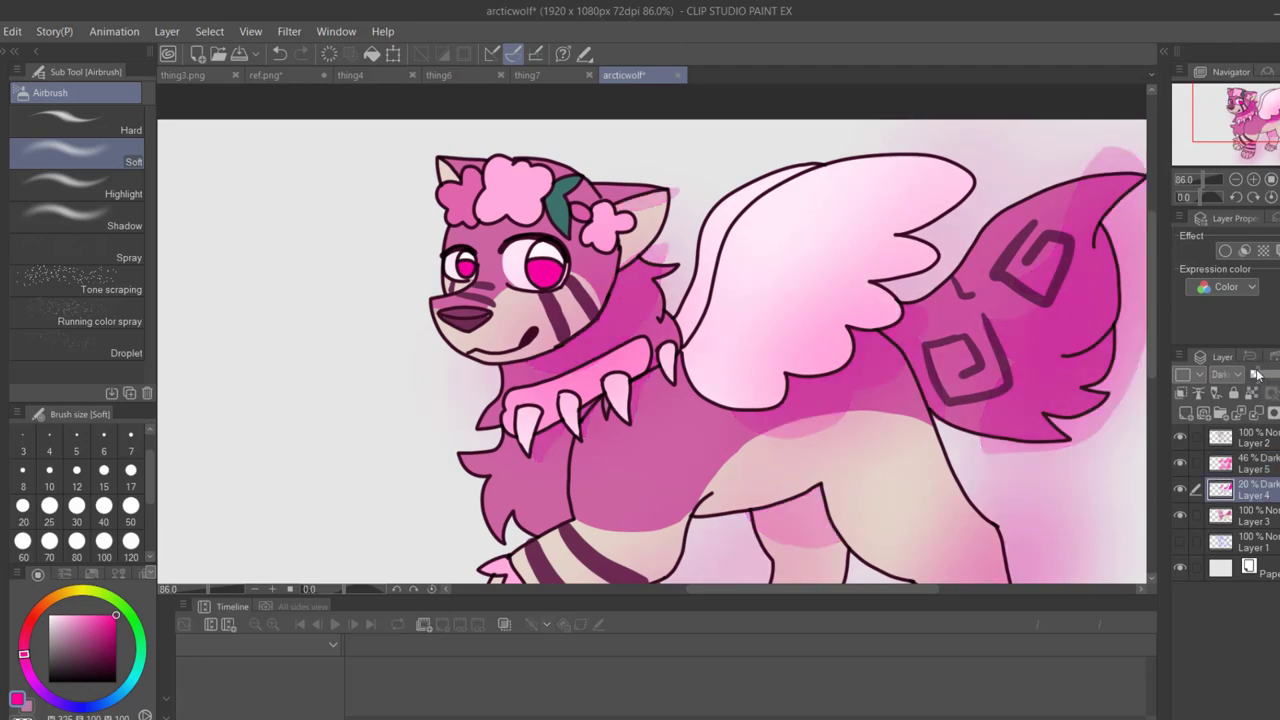
Add a new layer above the hard-edged shadow layer and airbrush soft hot pink over the head, wing, chest and hindquarters
left_click_drag(1198, 181, 1204, 184)
left_click(1186, 413)
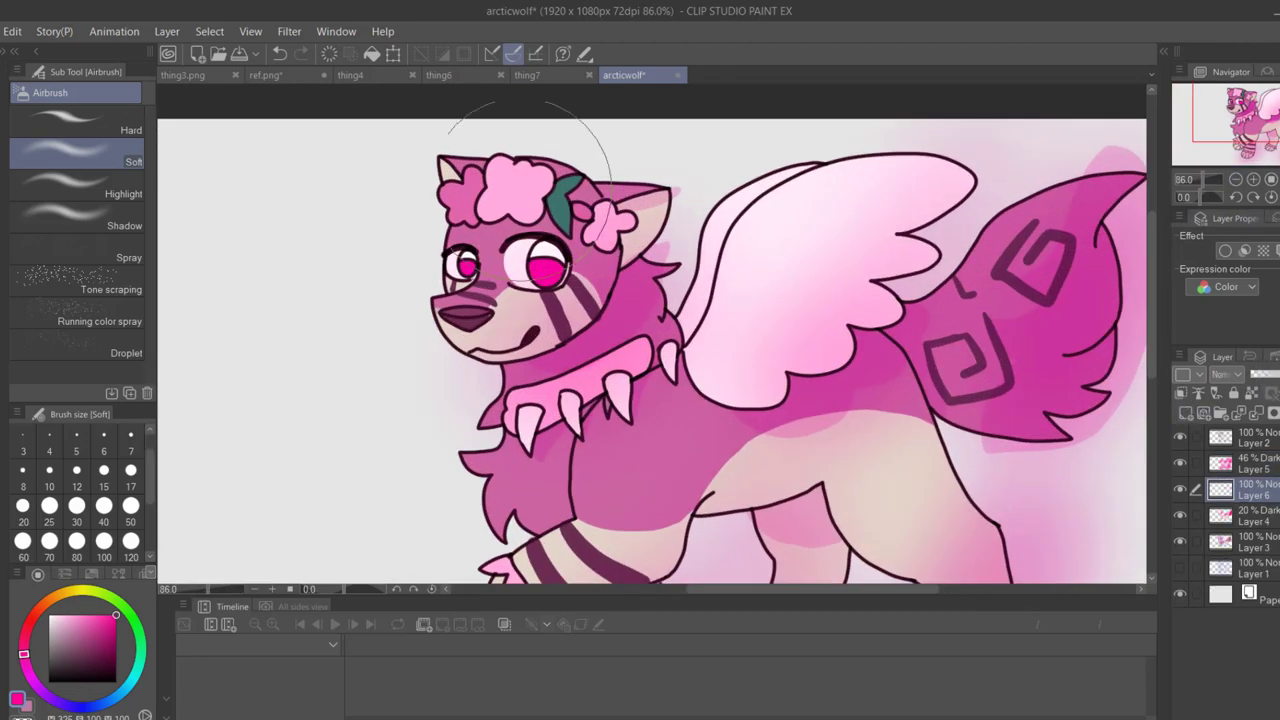
mouse_move(522, 190)
left_mouse_down()
mouse_move(431, 266)
mouse_move(550, 195)
left_mouse_up()
left_click_drag(760, 262, 768, 195)
left_click_drag(1258, 111, 1241, 132)
left_click_drag(742, 275, 755, 242)
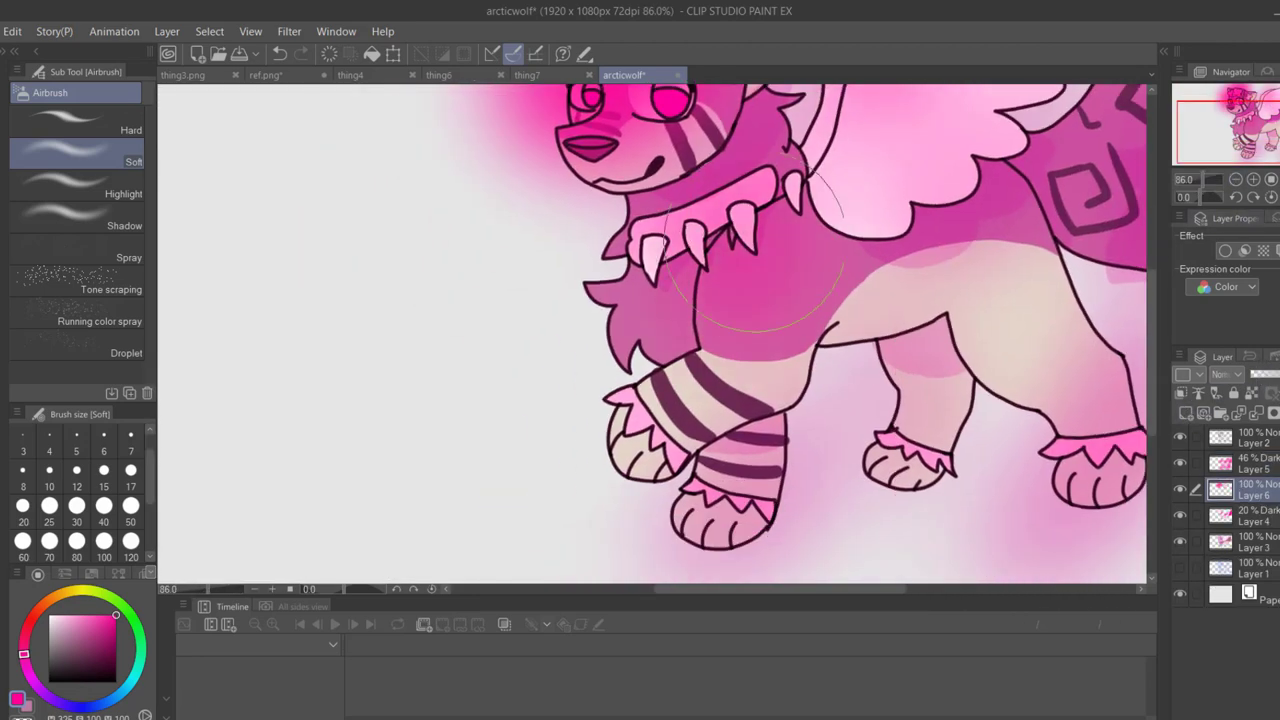
left_click_drag(986, 284, 1063, 334)
Set the new glow layer to Add blending at 24% opacity and reduce the Darken airbrush layer's opacity to 26%
left_click(1227, 375)
left_click(1234, 205)
left_click_drag(1251, 127, 1264, 108)
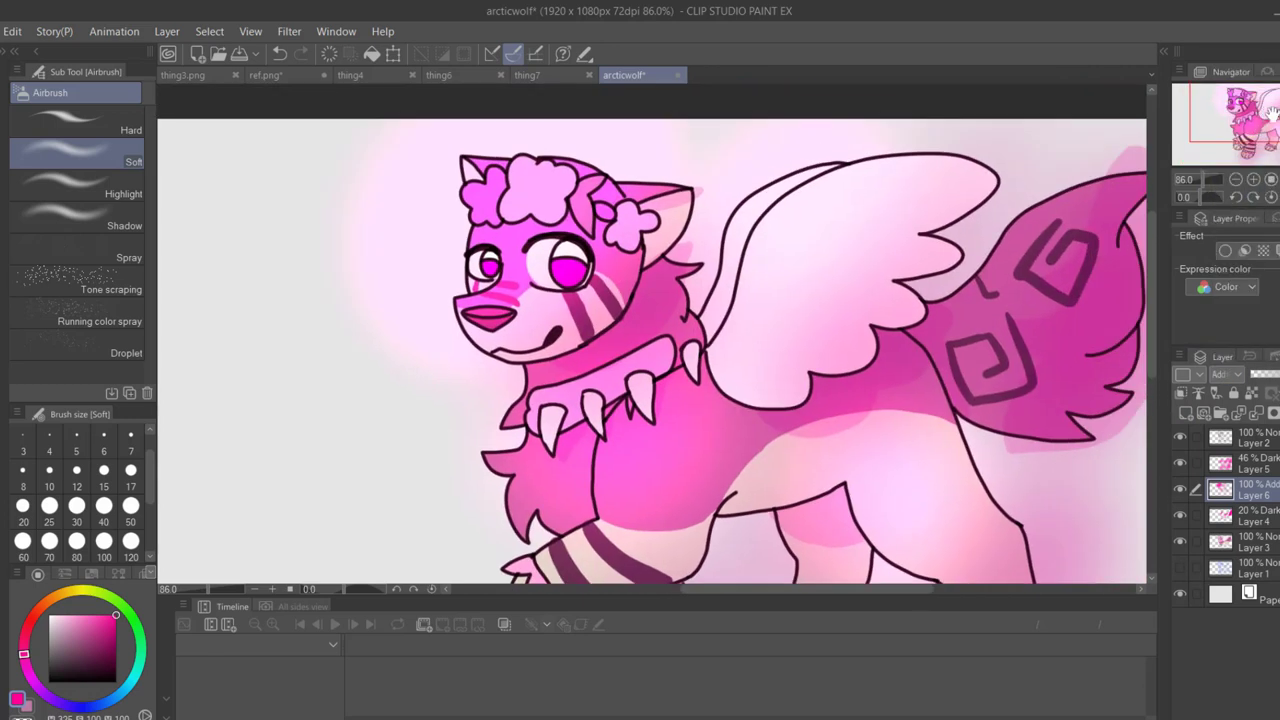
left_click(1257, 376)
key("ctrl+0")
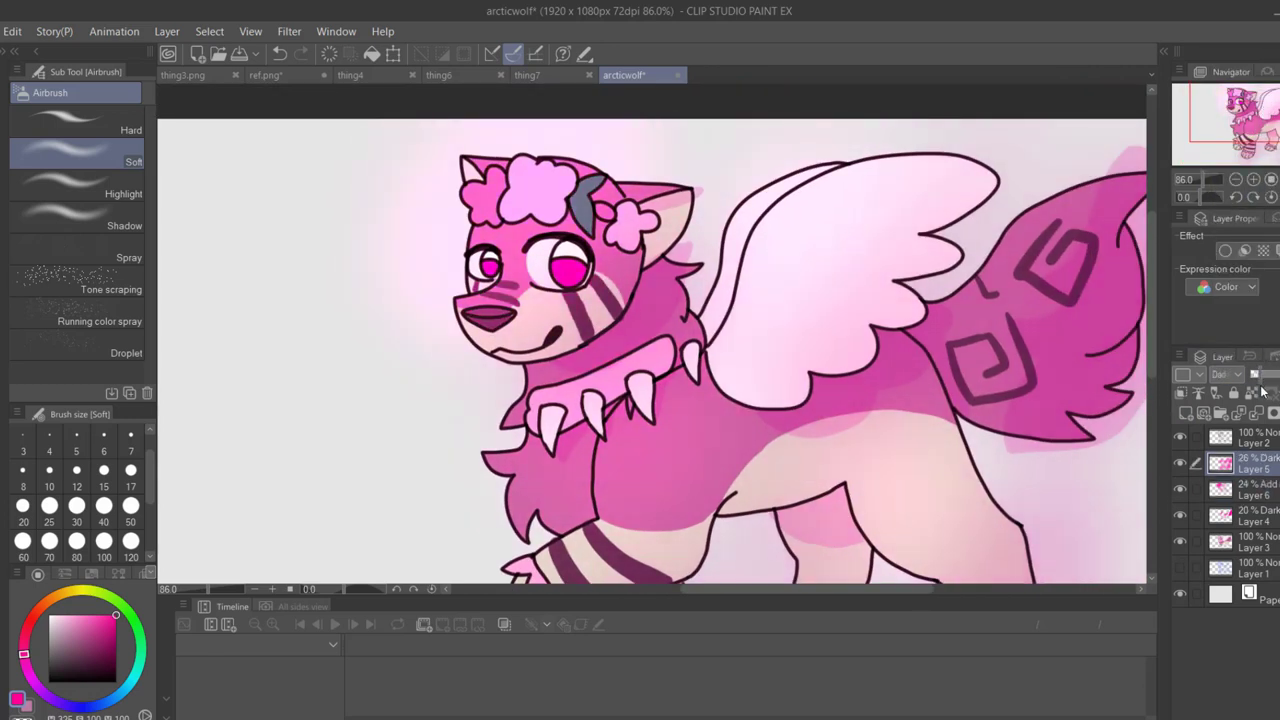